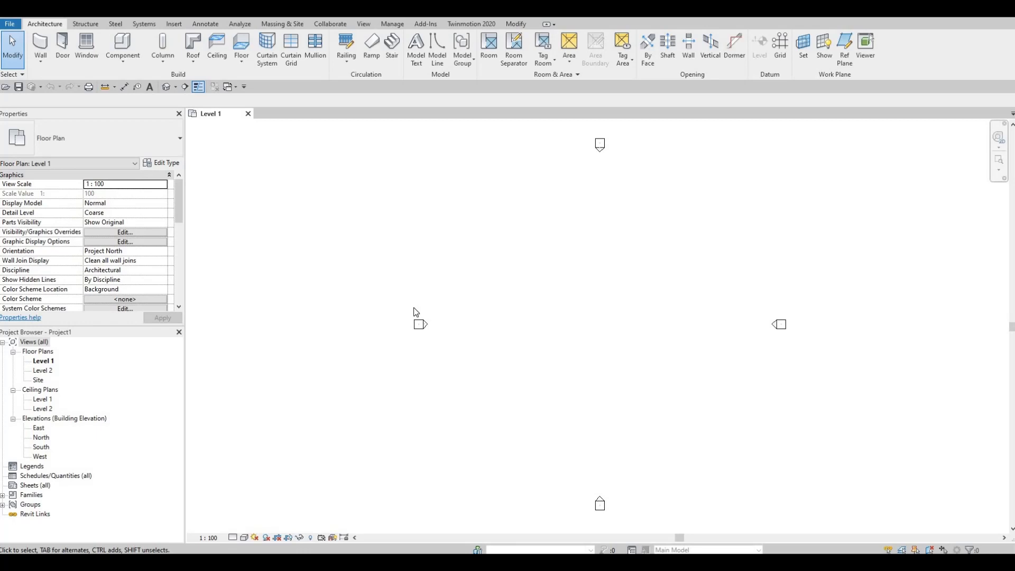
Start saving the project in the Revit File folder under the file name BEMNN House
key(ctrl+s)
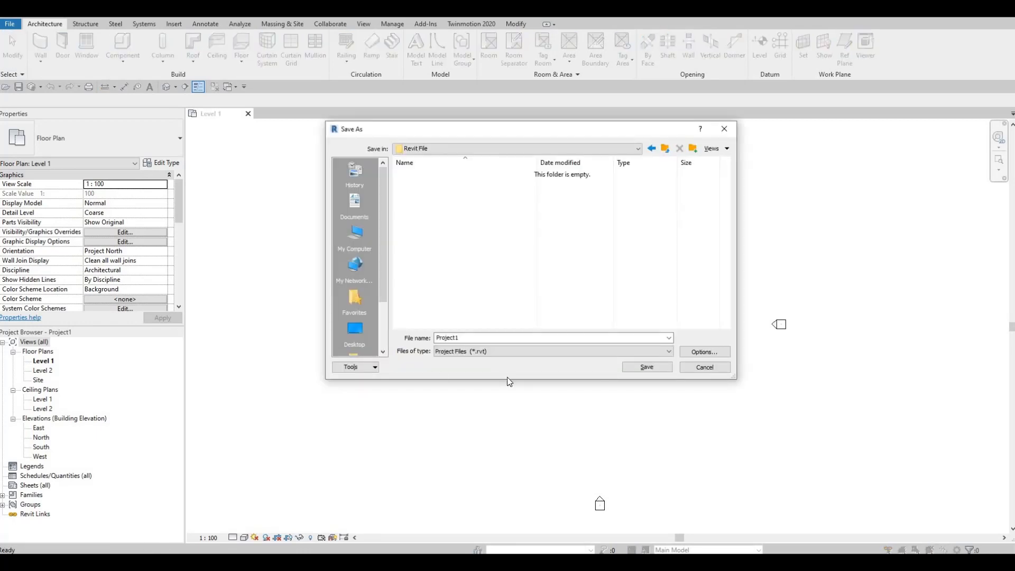
double_click(484, 337)
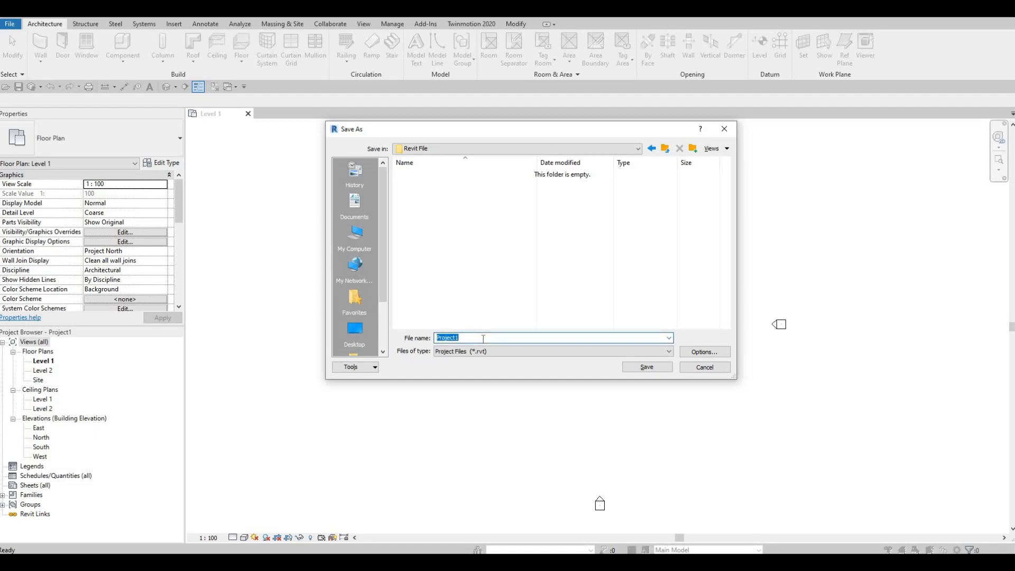
text(BEMNN House)
Limit the project file's maximum backups to 5 and complete the save
click(703, 352)
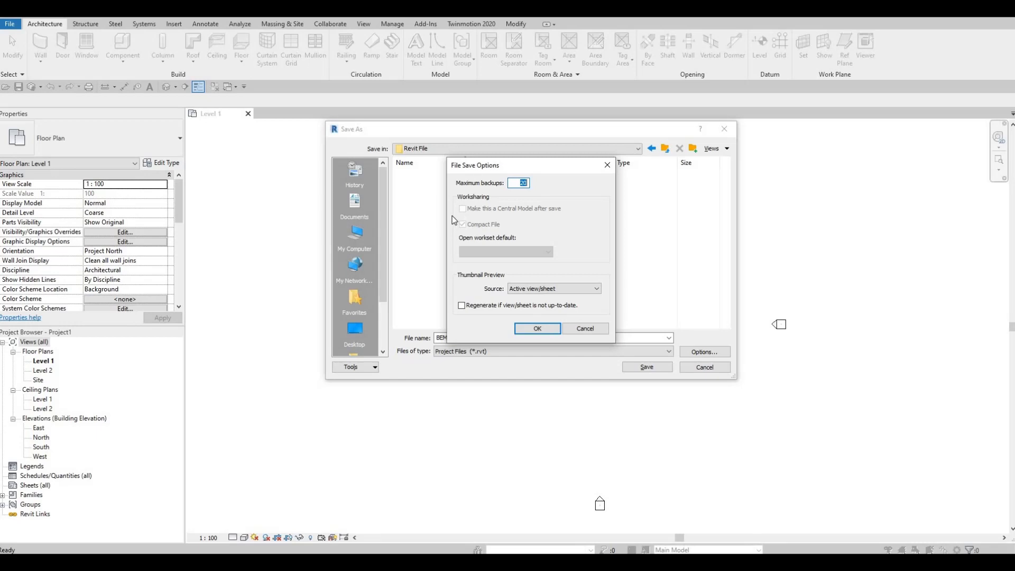
text(5)
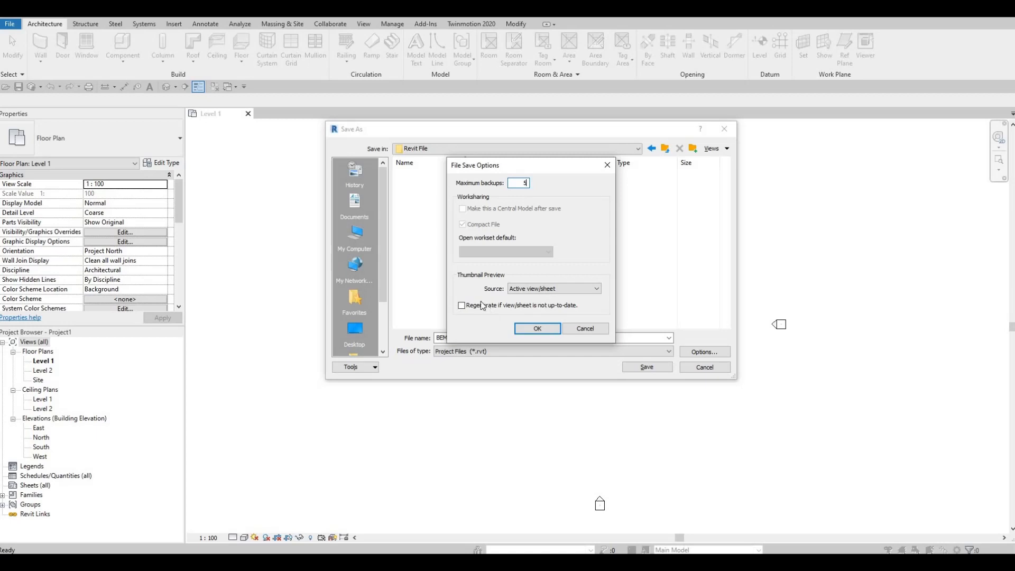
click(537, 328)
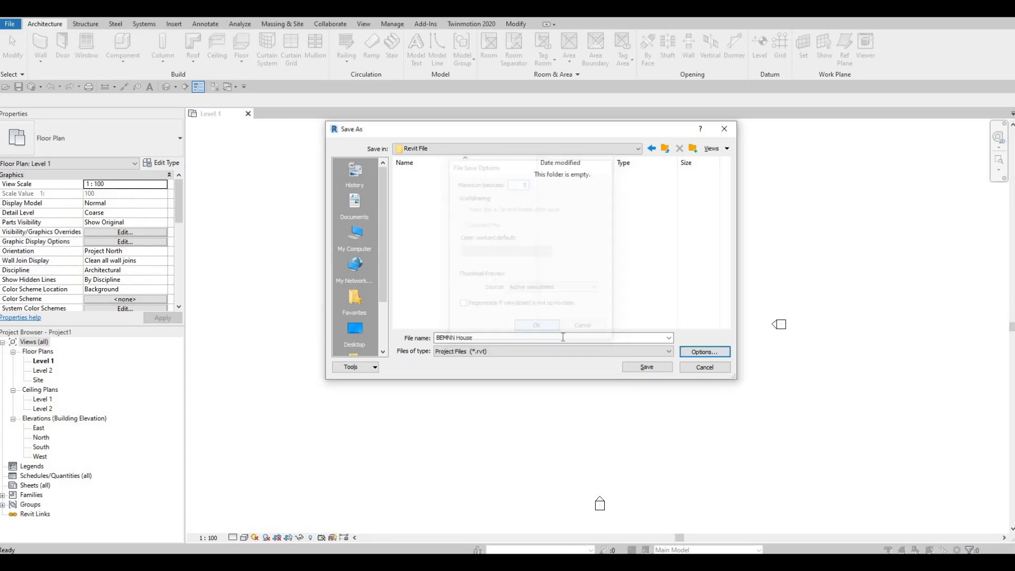
click(654, 369)
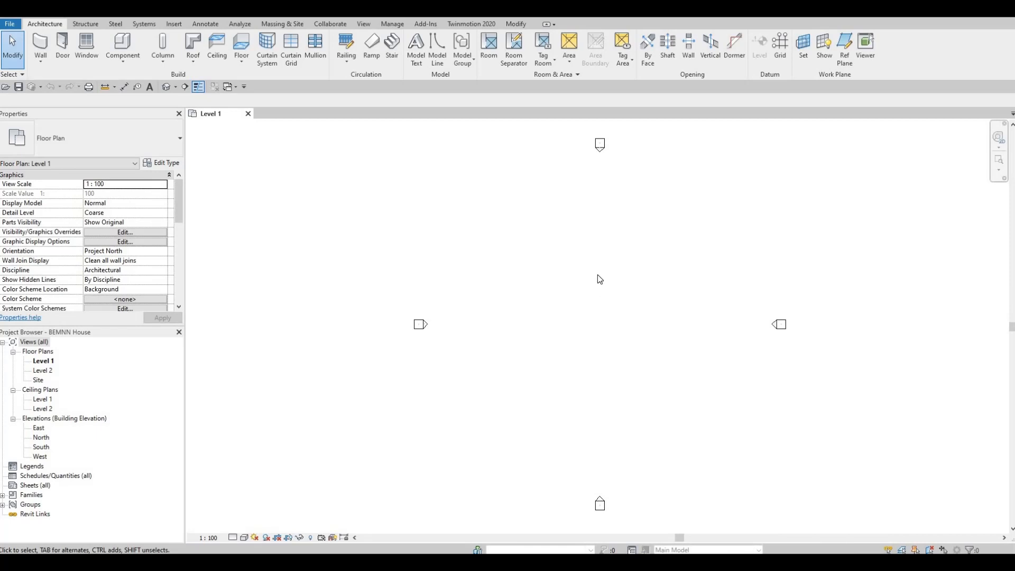
Check the project's common unit settings, leaving them as they are
key(u)
key(n)
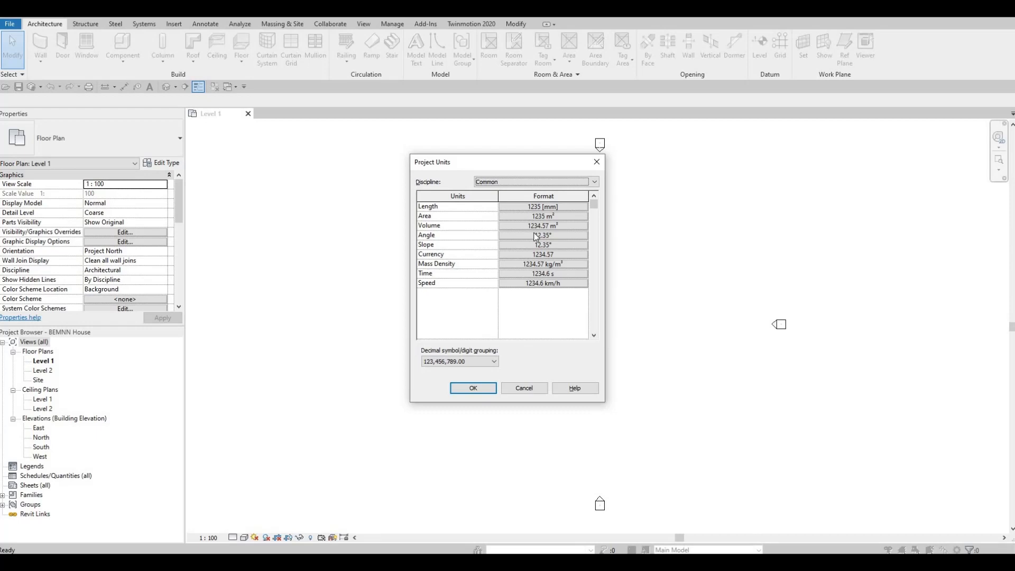
click(596, 162)
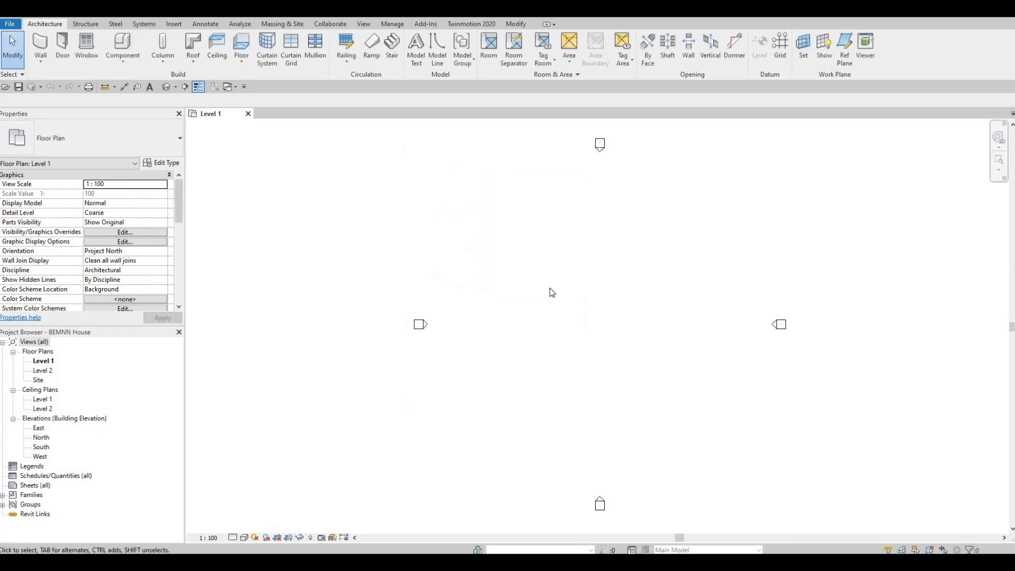
middle_drag(584, 283, 575, 278)
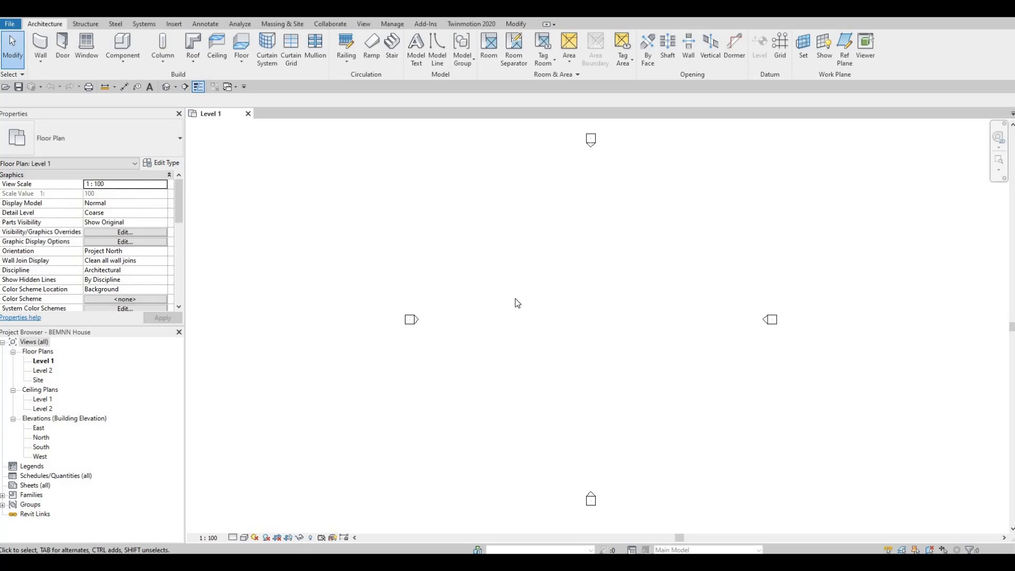
middle_drag(513, 300, 511, 301)
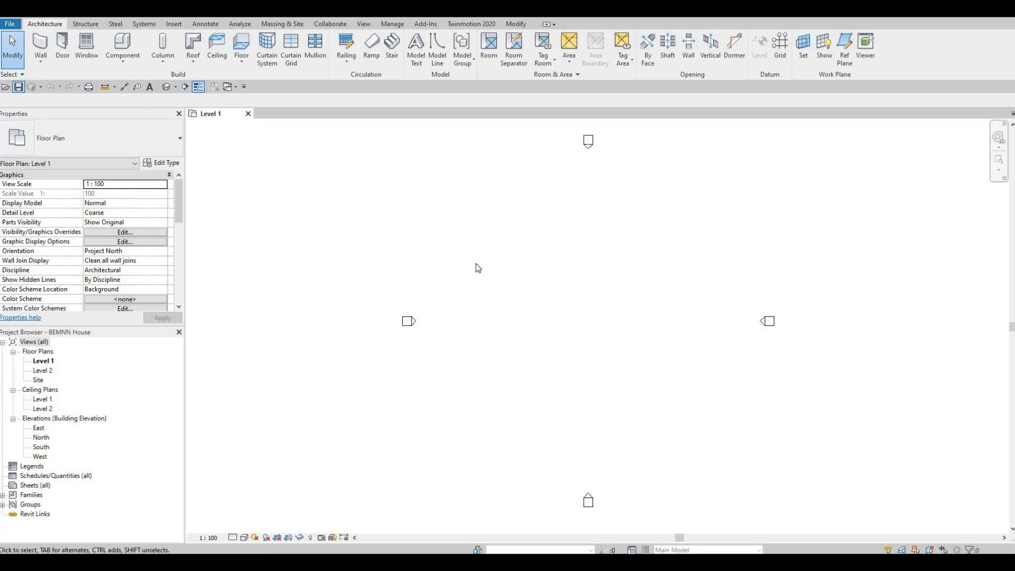
middle_drag(518, 233, 508, 222)
middle_drag(448, 280, 436, 295)
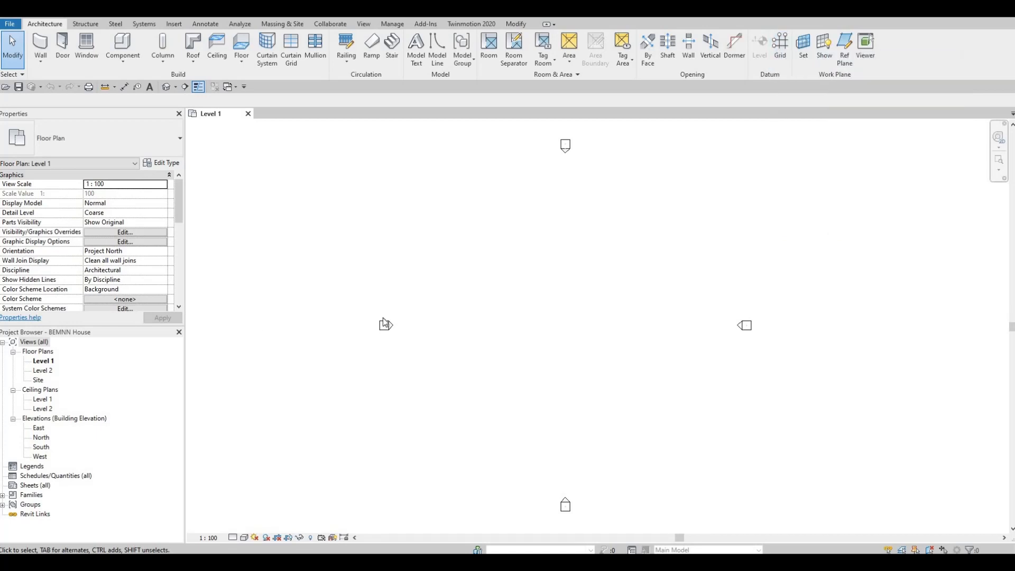
key(F1)
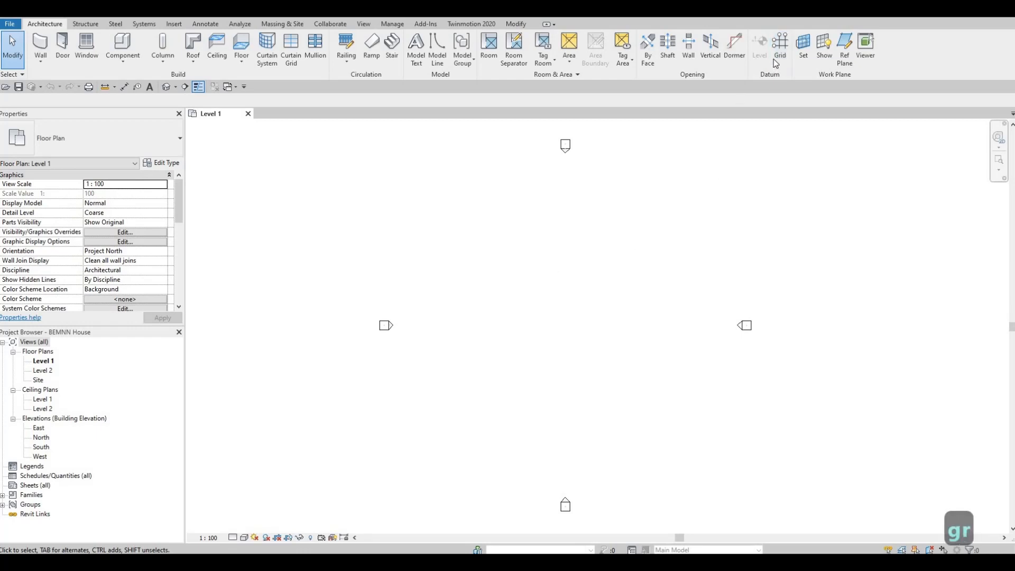
Draw a vertical grid line upward between the elevation markers, left of the centre of the Level 1 plan
key(g)
key(r)
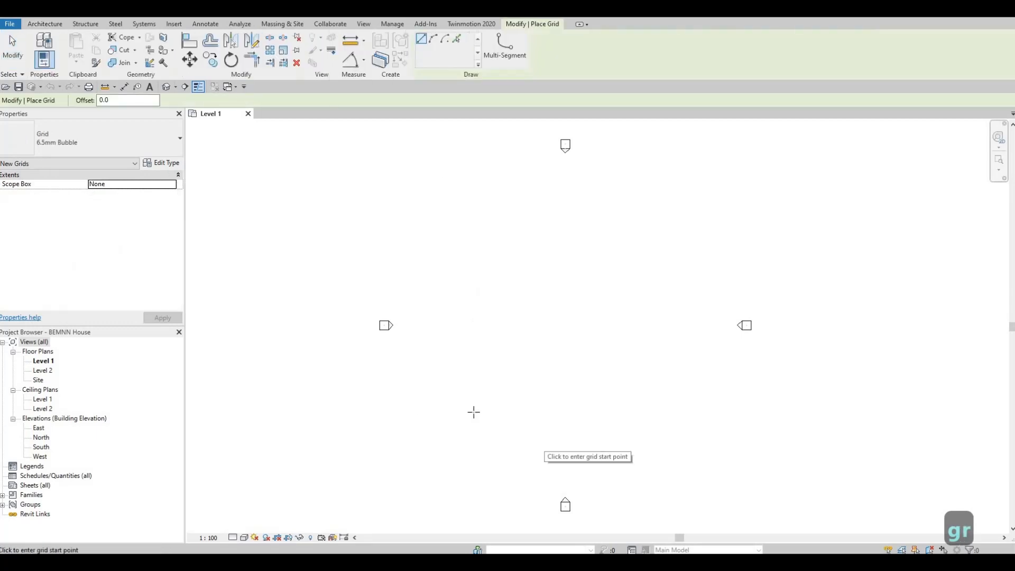
click(484, 444)
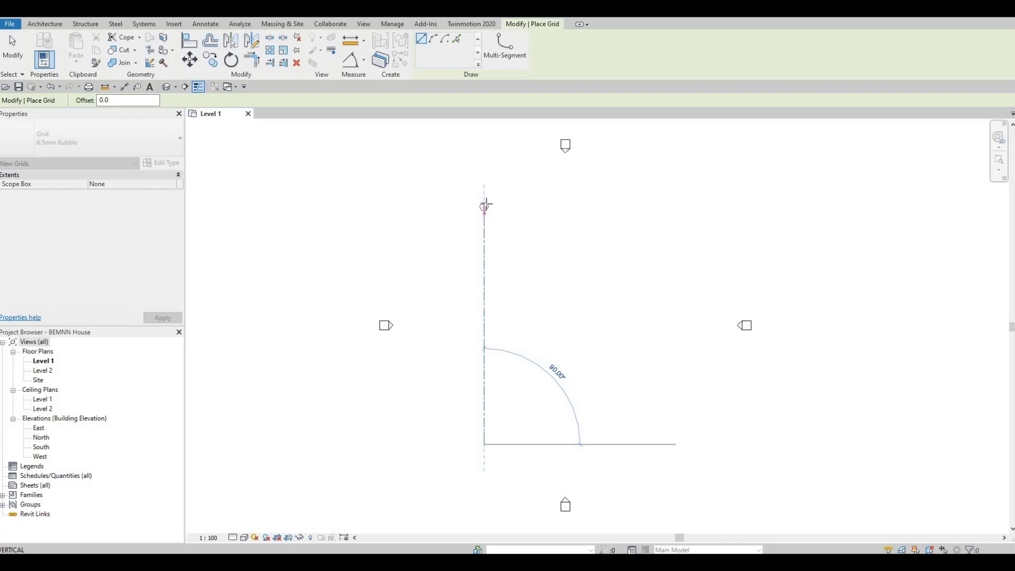
click(484, 199)
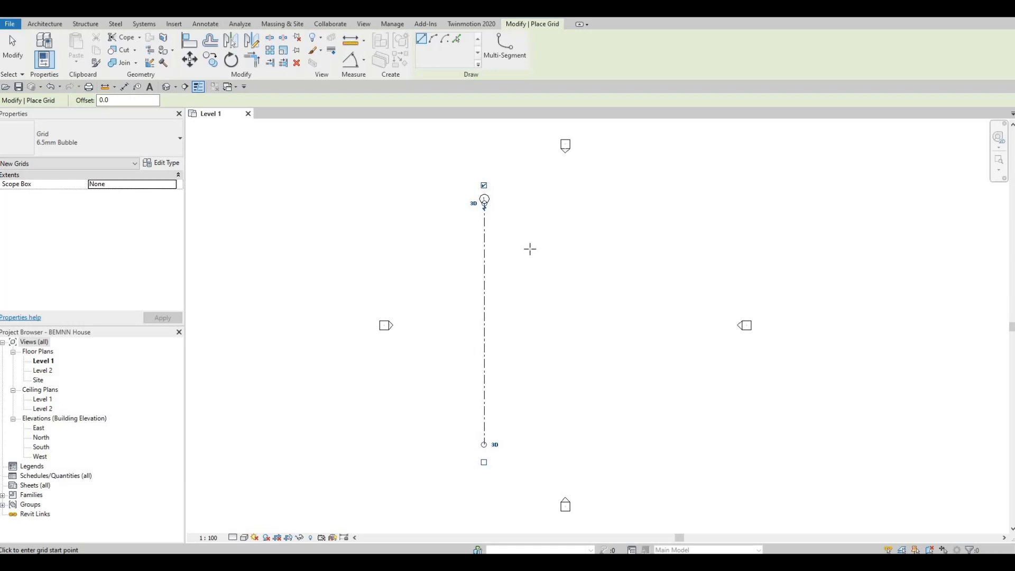
key(Escape)
key(Escape)
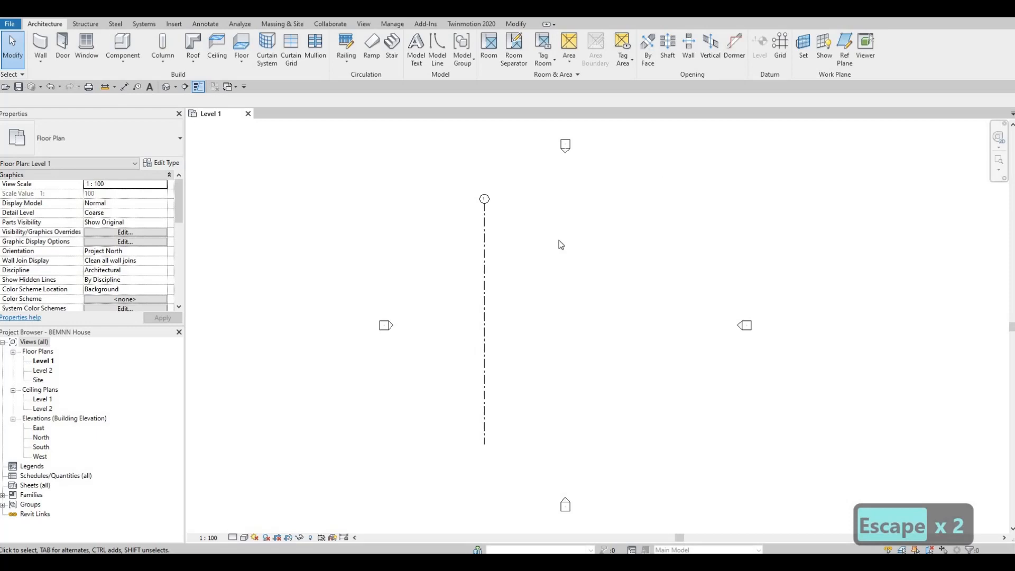
Copy the vertical grid line 4950 mm horizontally to the right, with multiple copies enabled
click(481, 237)
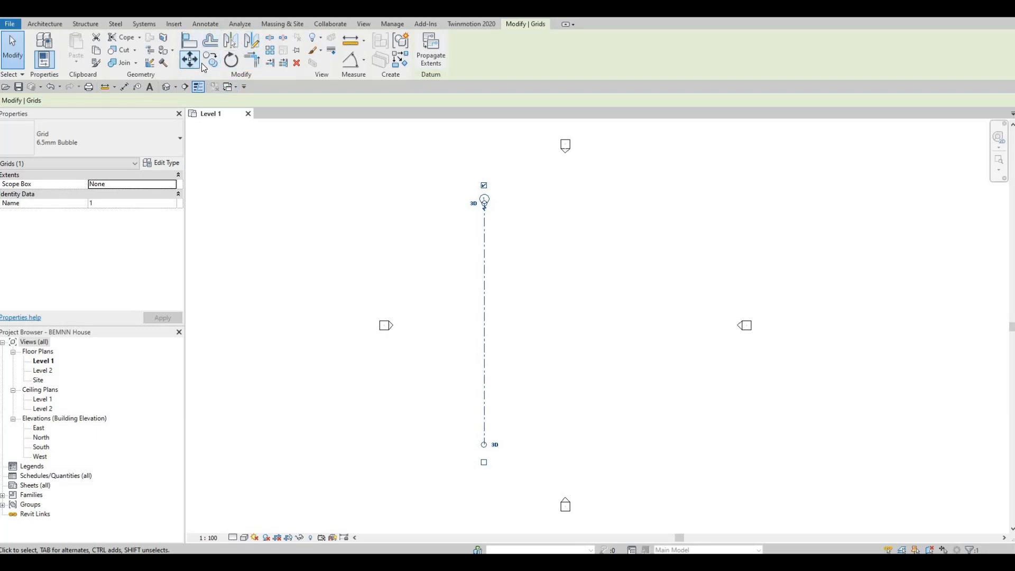
key(F1)
key(c)
key(o)
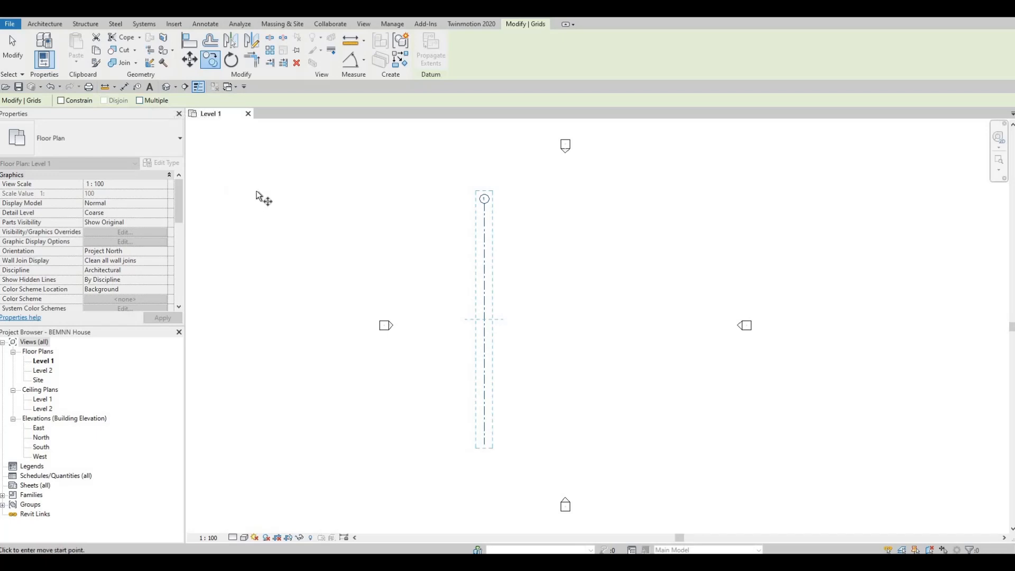
click(139, 101)
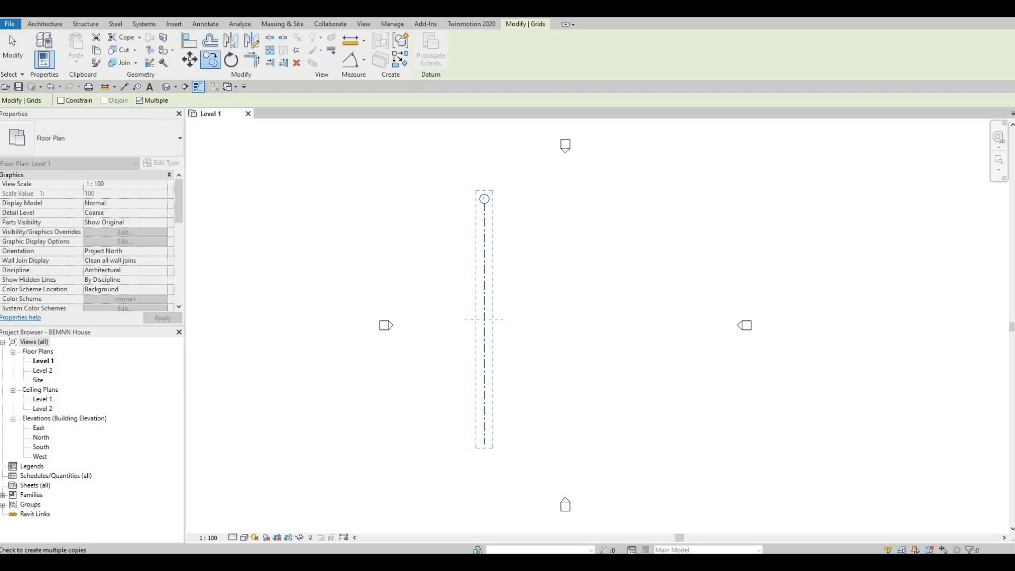
click(484, 232)
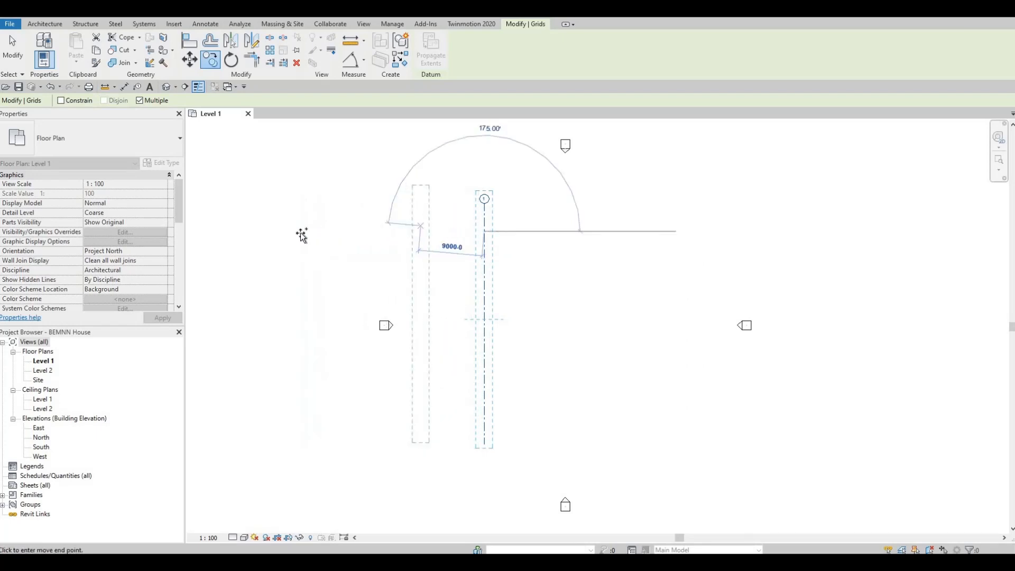
click(250, 231)
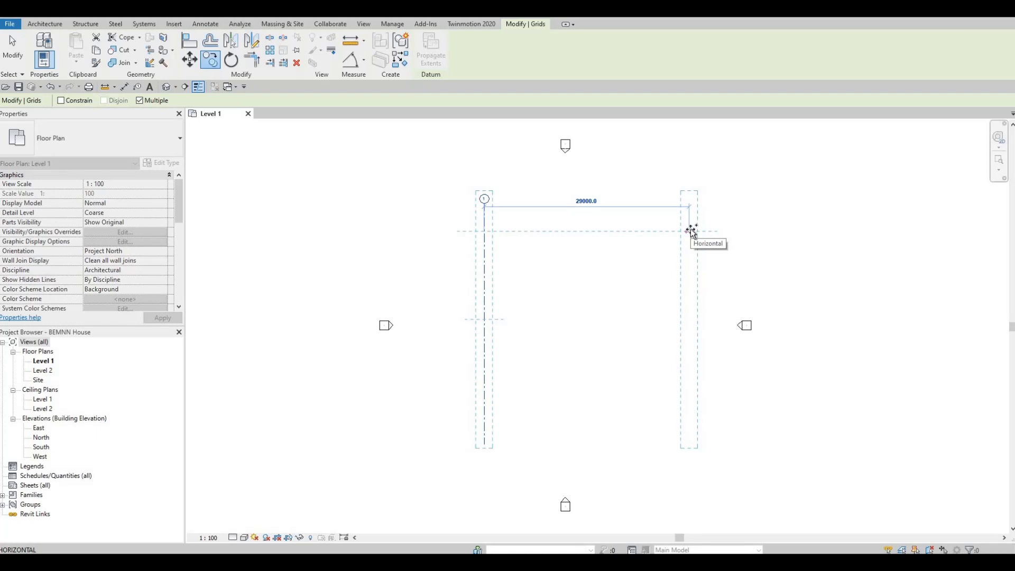
text(4950)
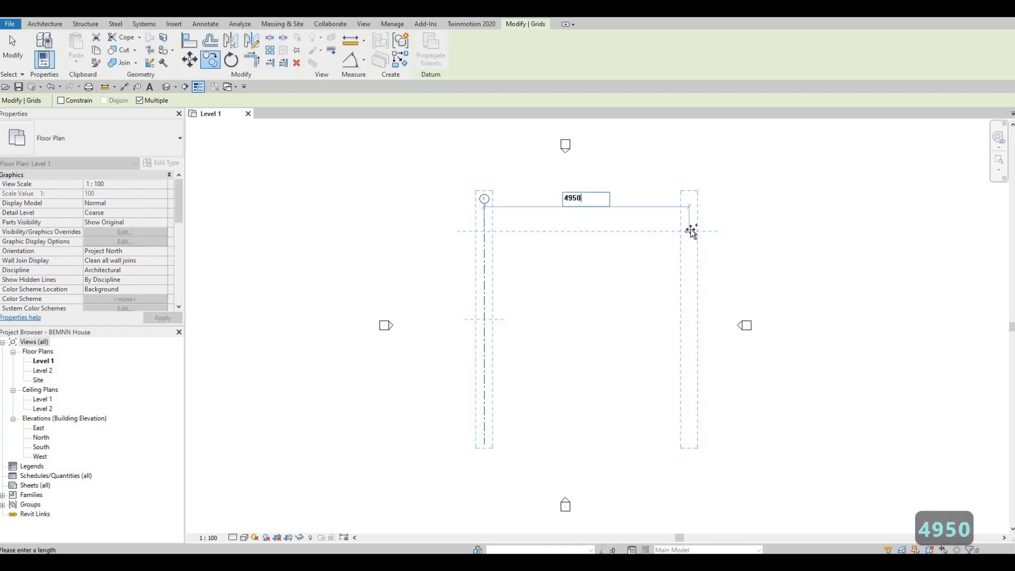
key(Return)
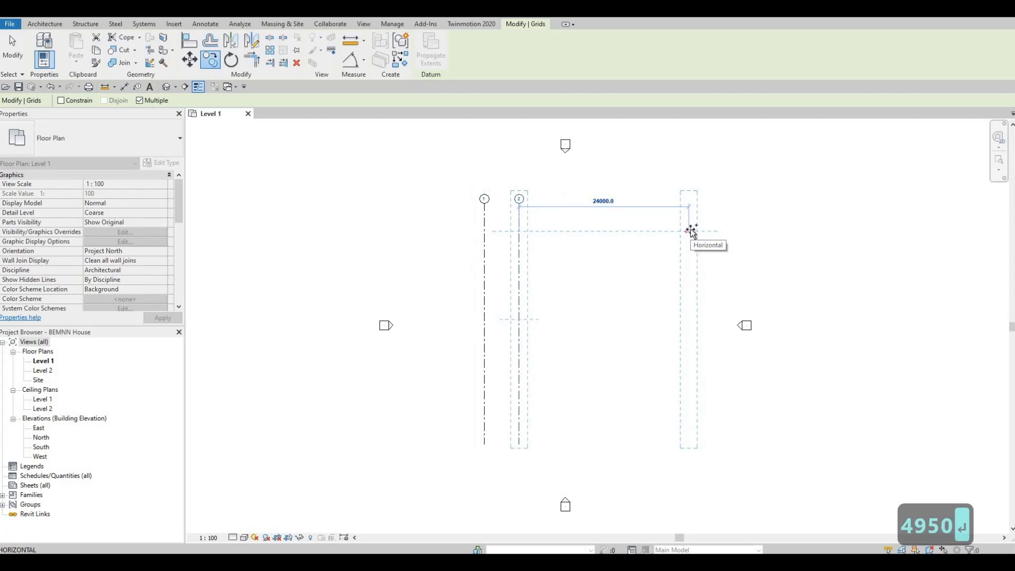
Place another copy of the vertical grid line 4905 mm to the right of the second one and finish copying
text(49)
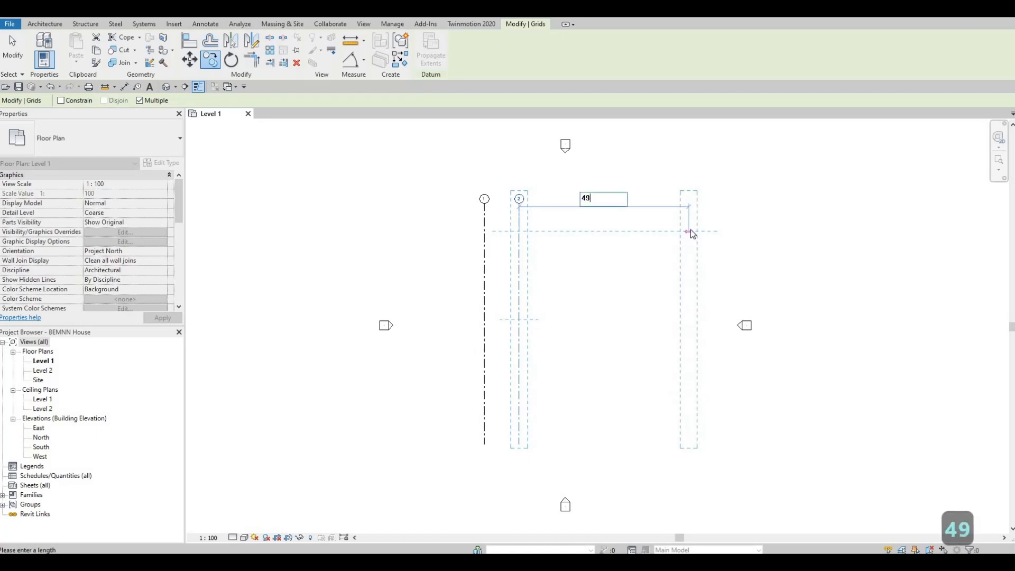
text(05)
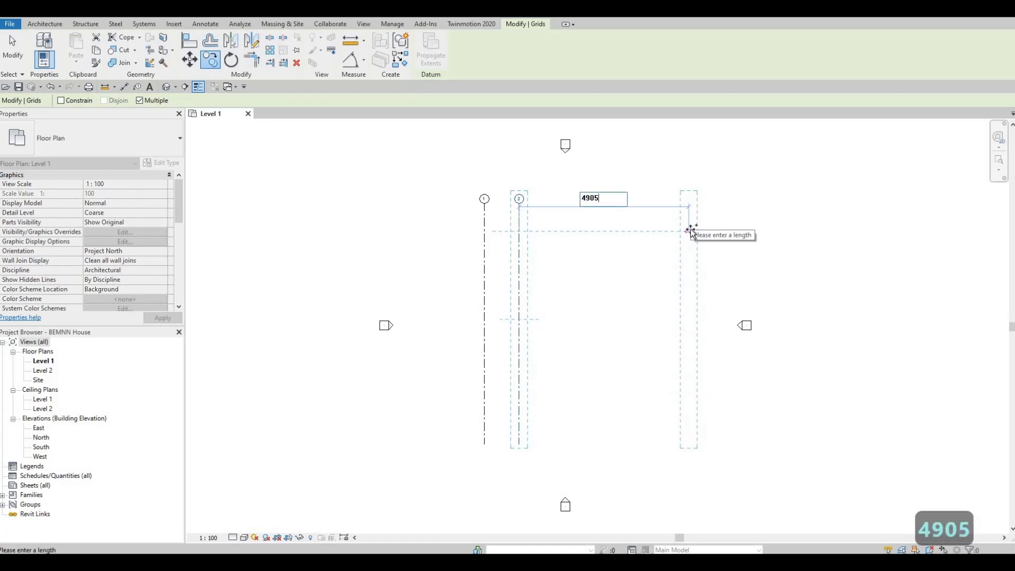
key(Return)
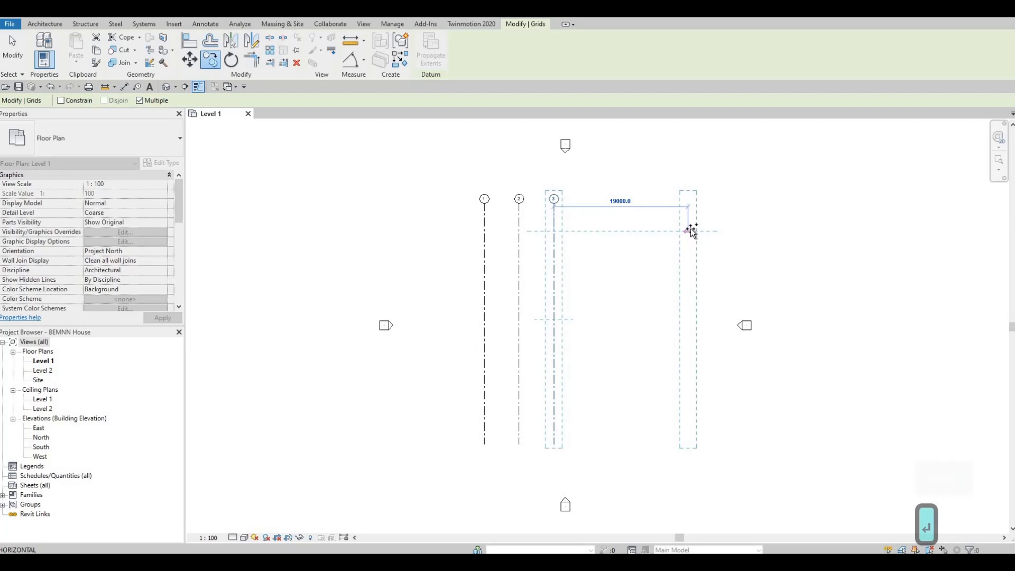
key(Escape)
key(Escape)
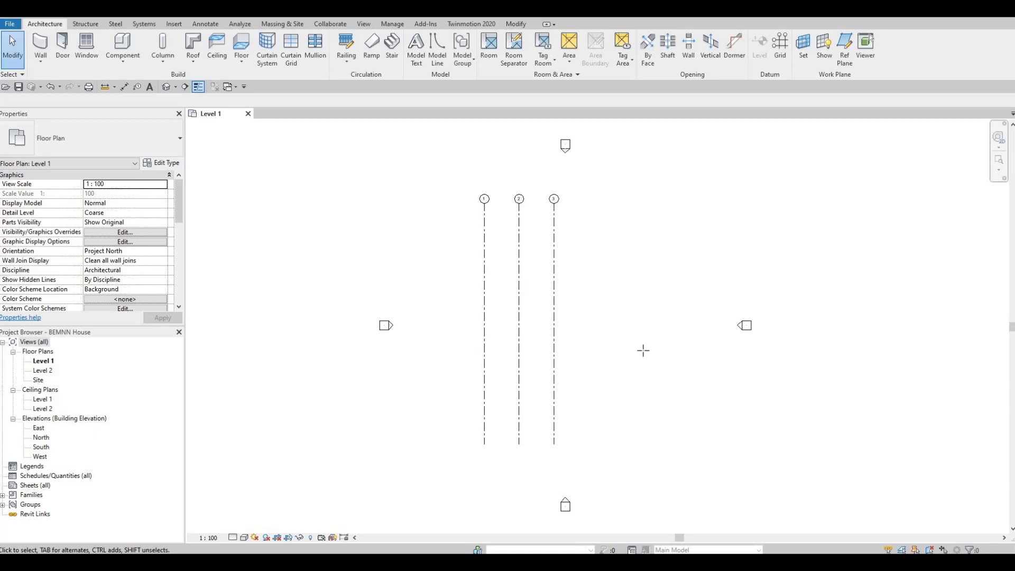
Draw a horizontal grid line from right to left across the upper part of the three vertical grid lines
key(g)
key(r)
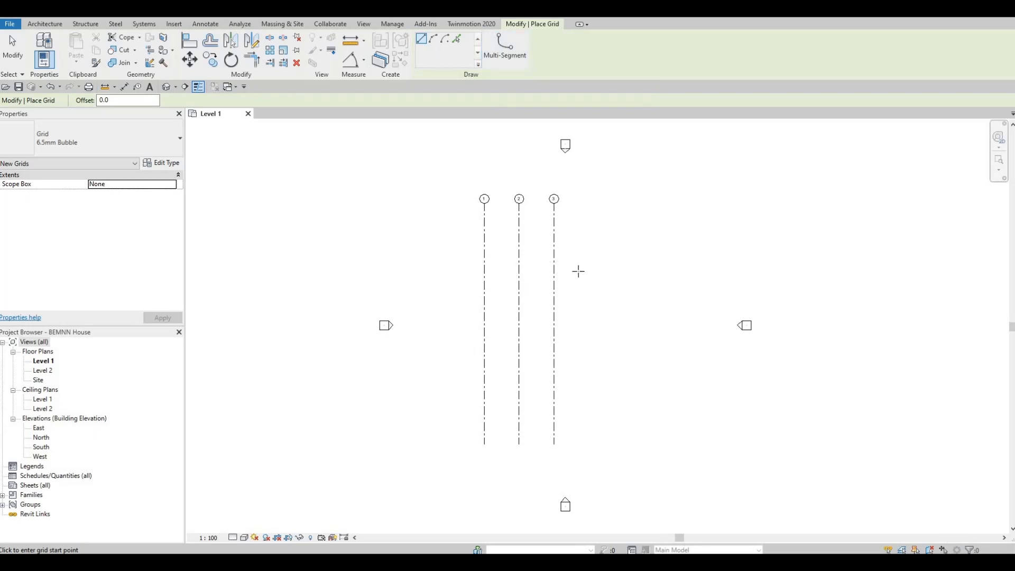
click(657, 270)
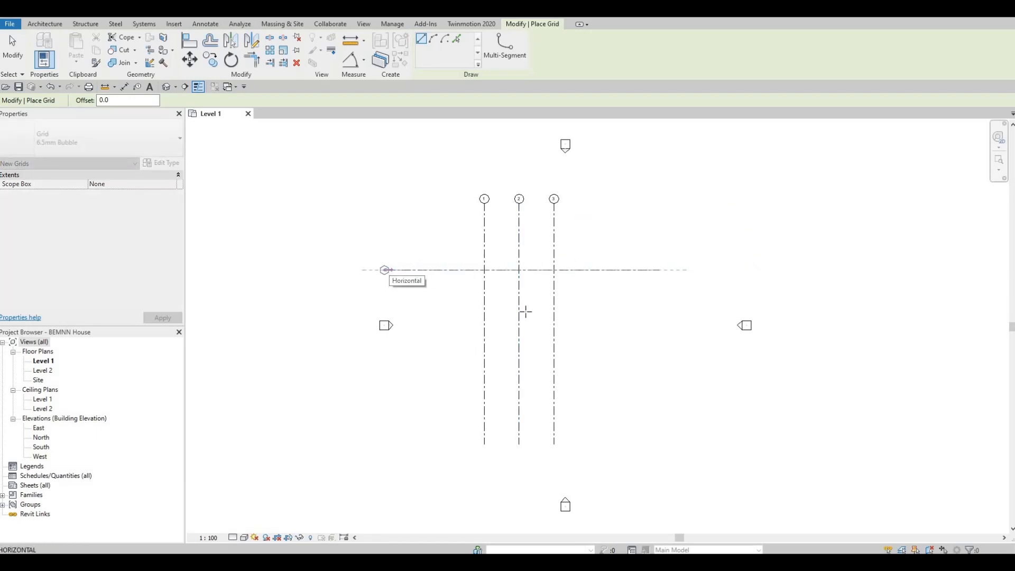
click(385, 270)
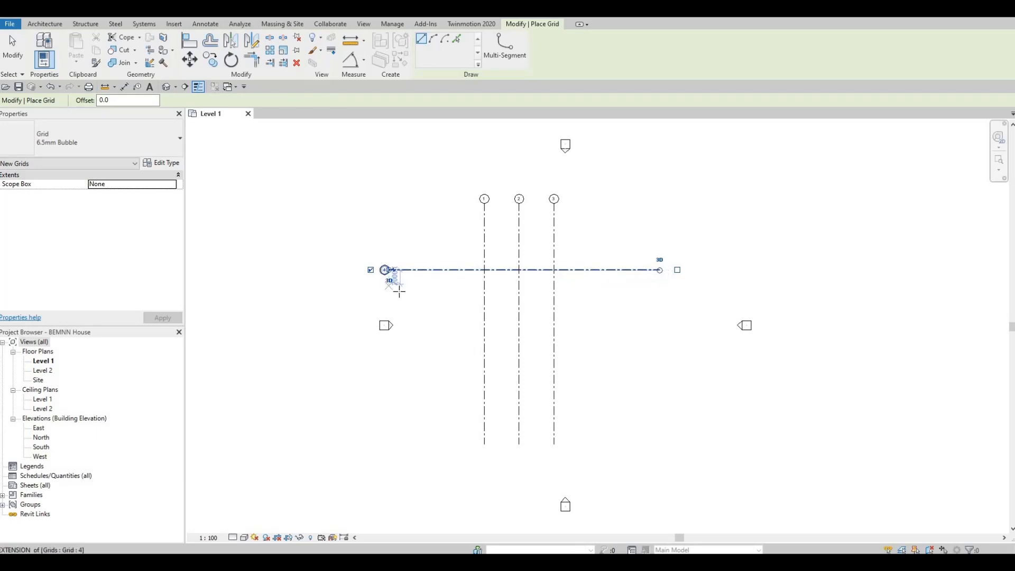
scroll(402, 290, up, 1)
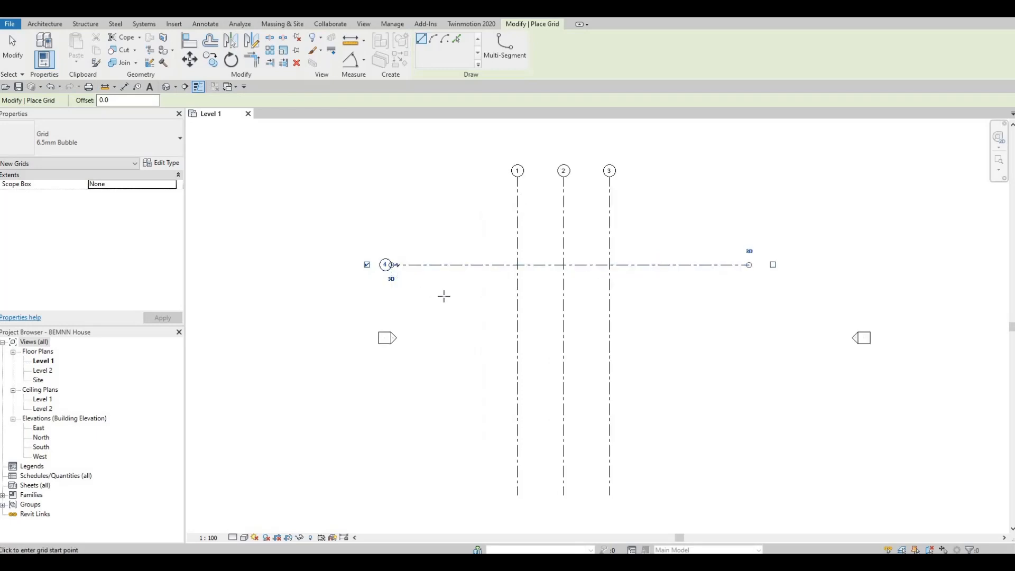
key(Escape)
key(Escape)
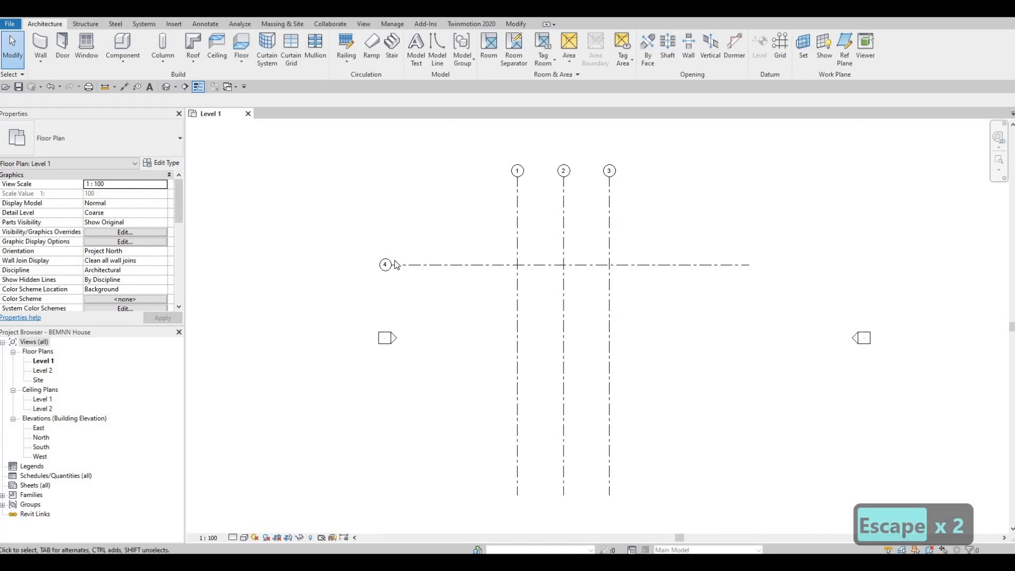
Rename the horizontal grid line 4 as A
scroll(380, 261, up, 5)
scroll(417, 268, down, 3)
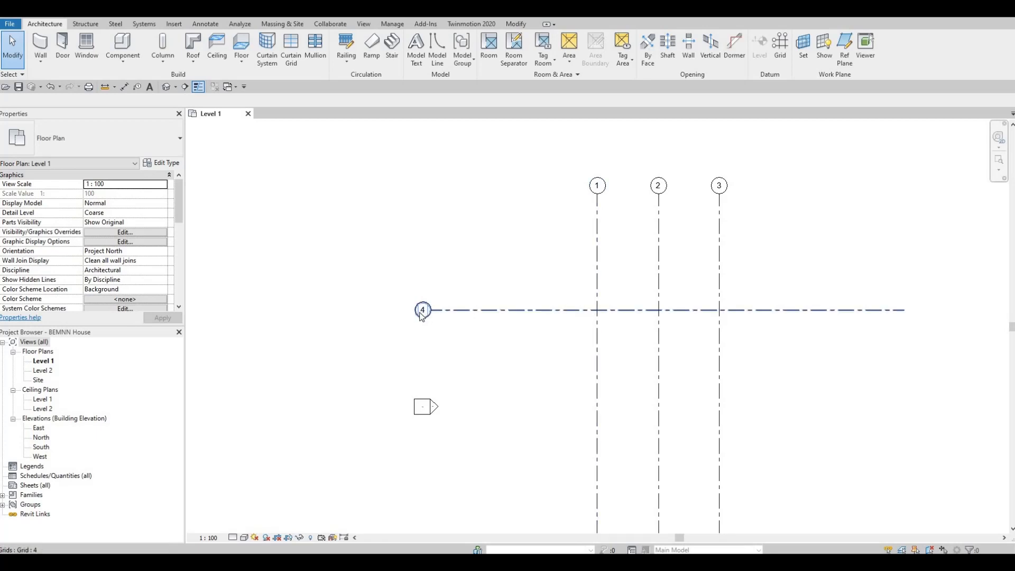
scroll(437, 307, up, 4)
click(444, 294)
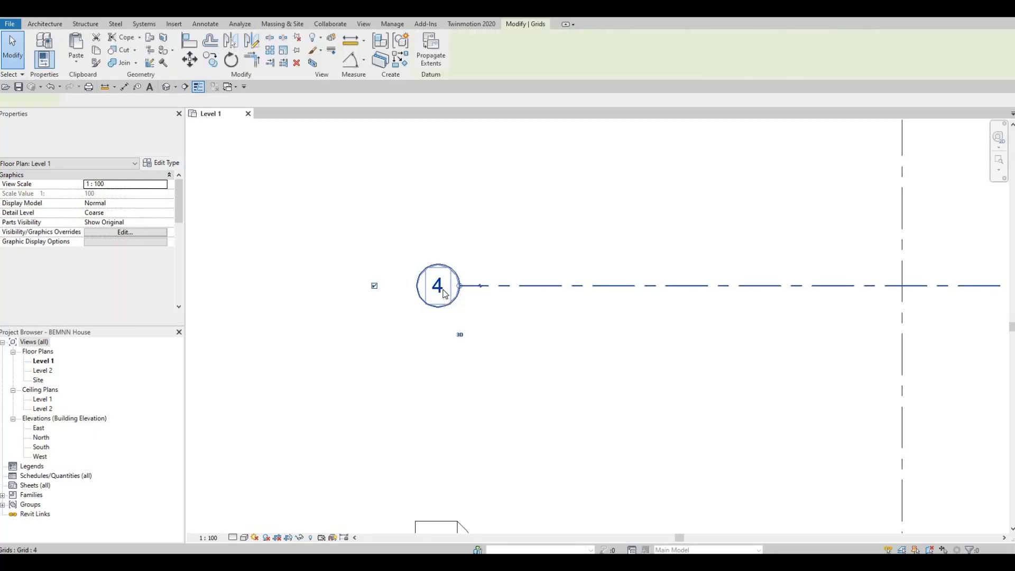
click(446, 285)
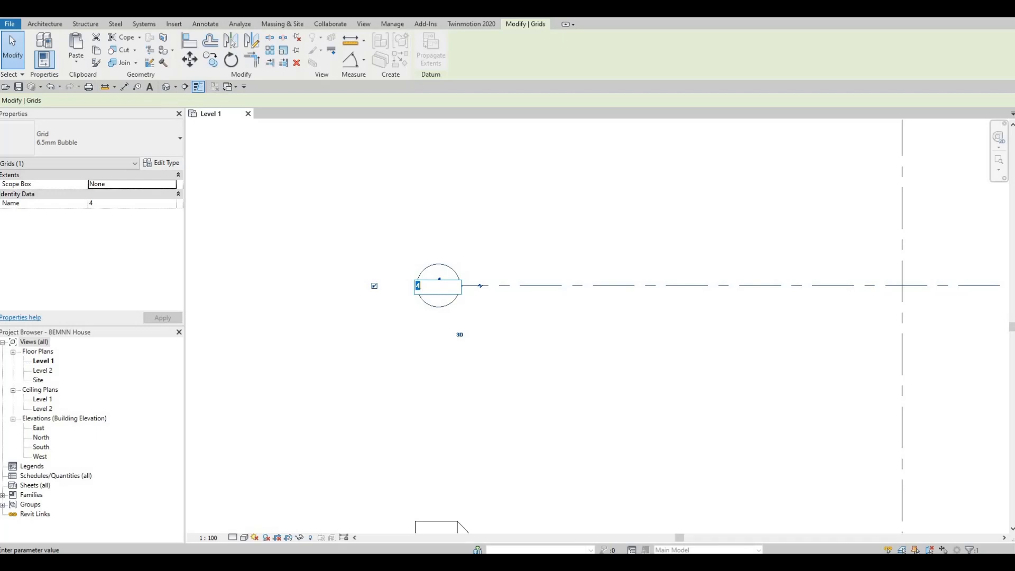
text(A)
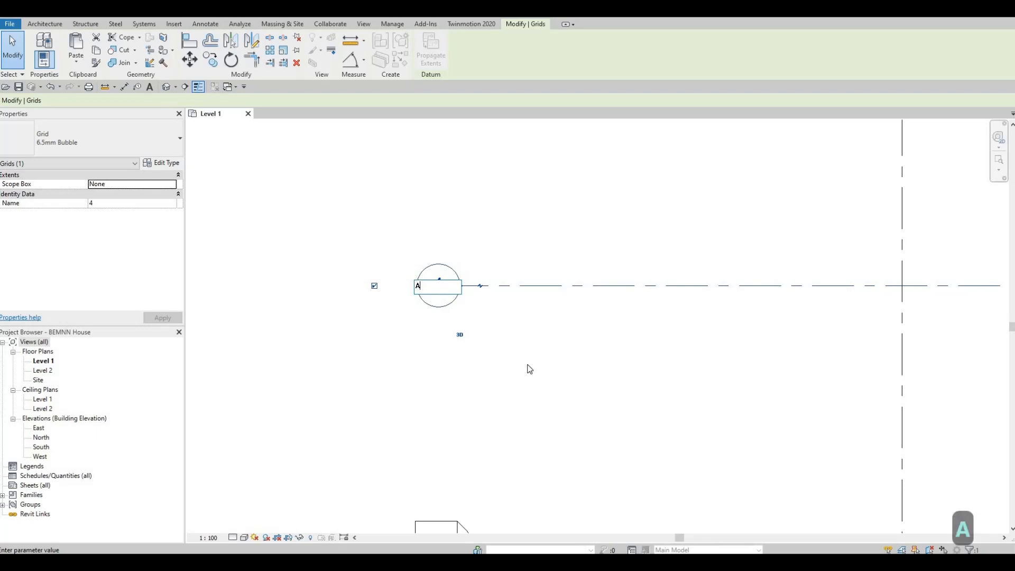
key(Return)
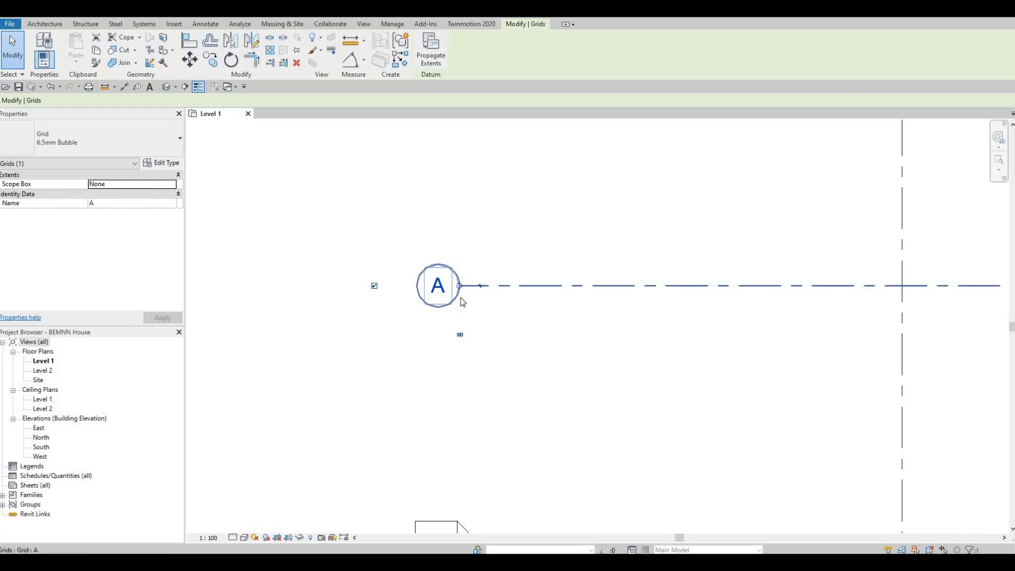
Copy horizontal grid line A 4500 mm straight down, with multiple copies enabled
scroll(460, 297, down, 5)
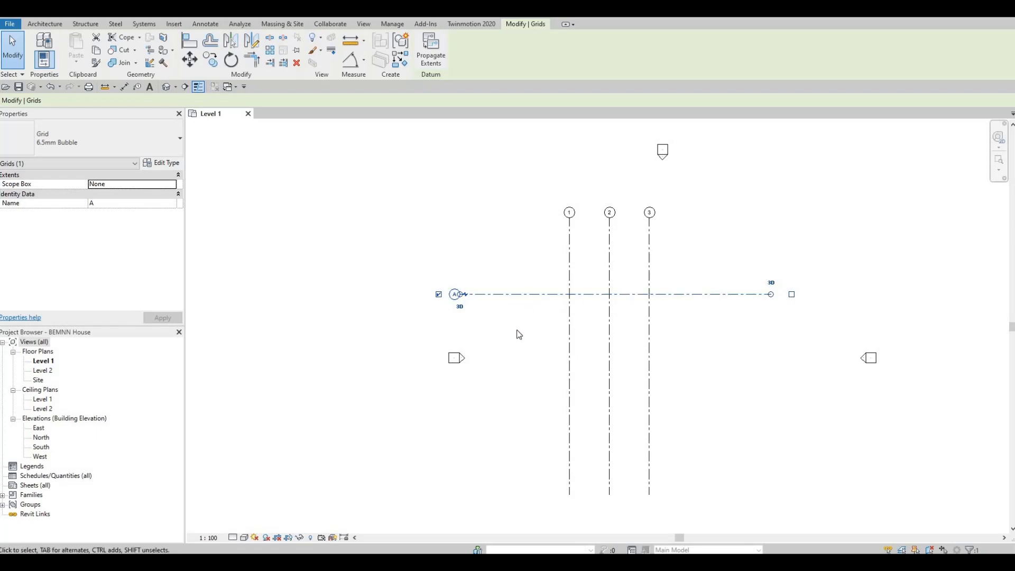
key(c)
key(o)
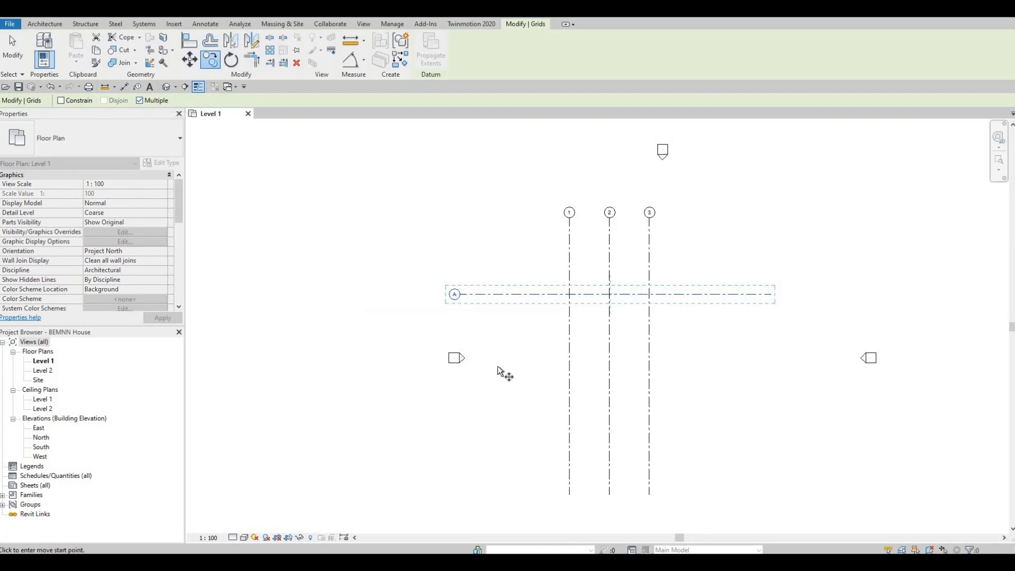
click(542, 295)
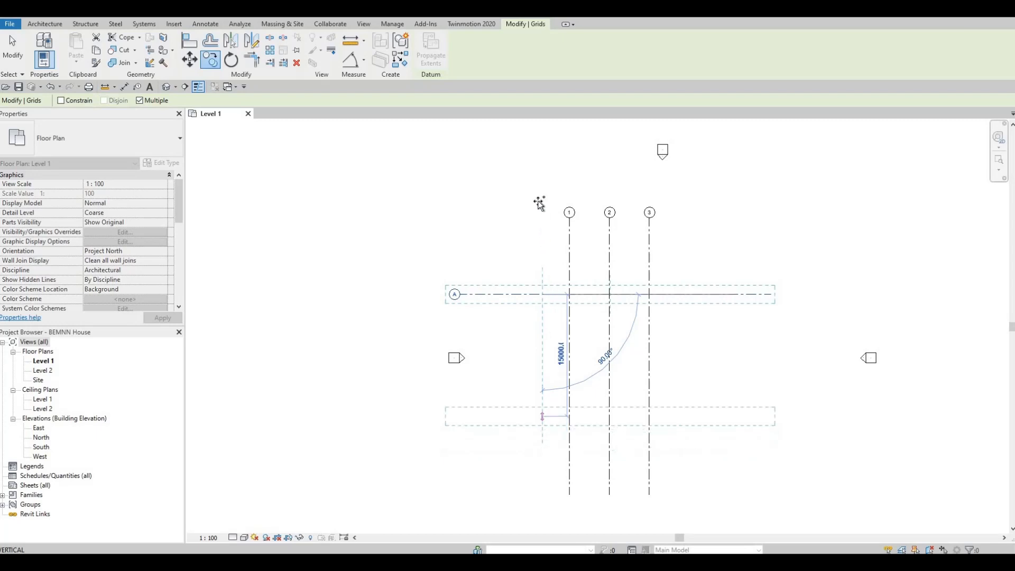
click(544, 158)
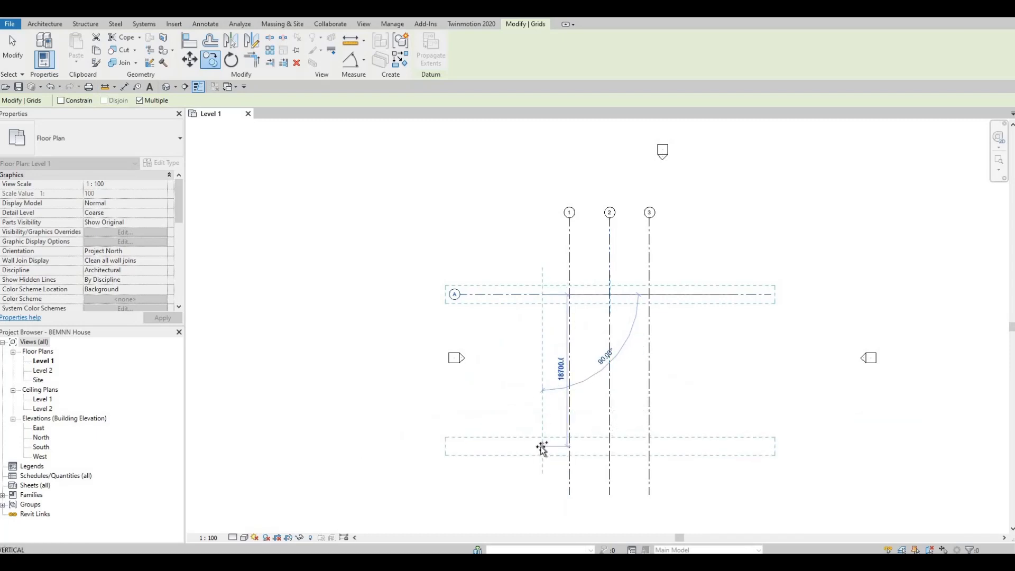
text(44)
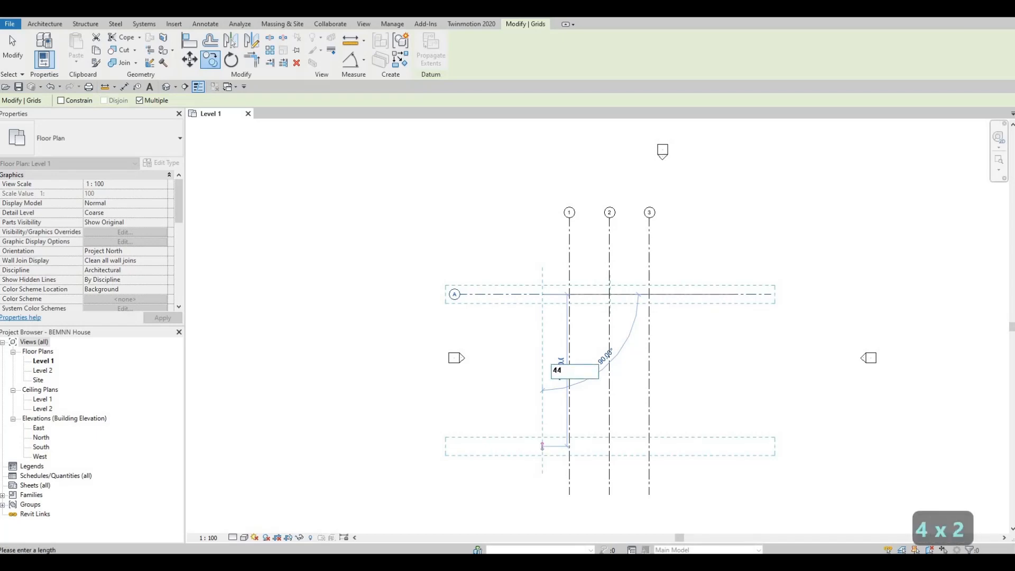
key(BackSpace)
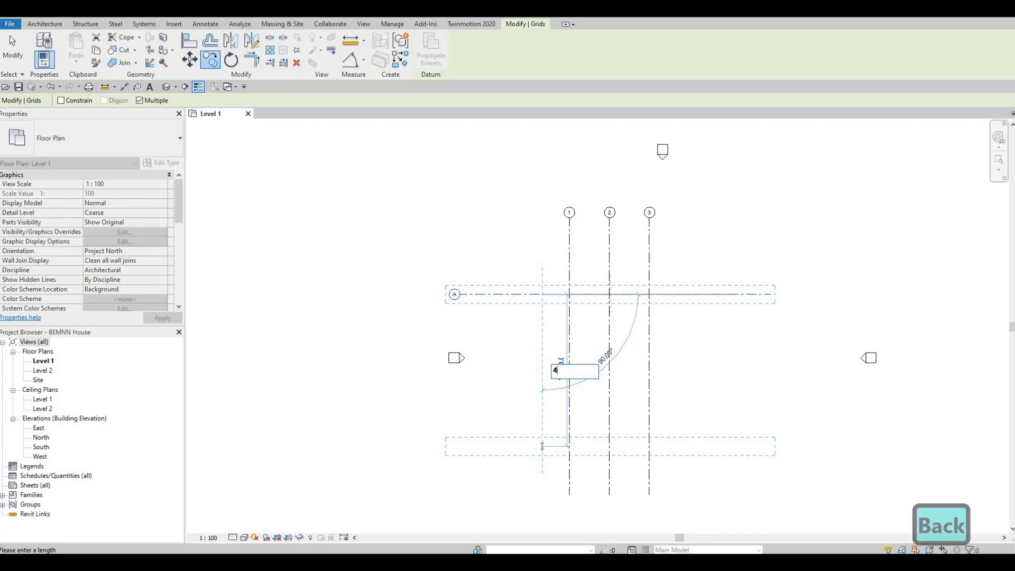
text(500)
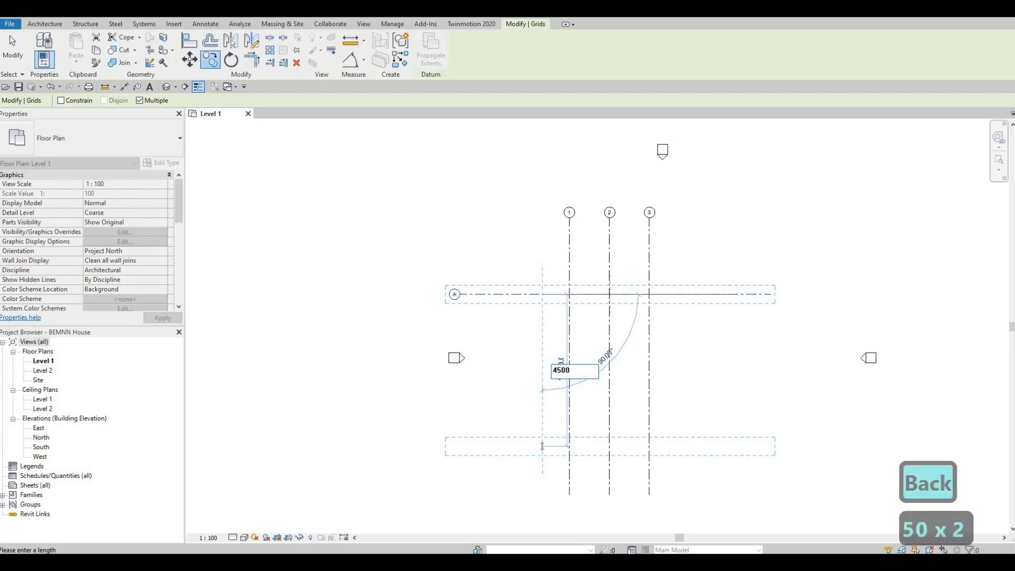
key(Return)
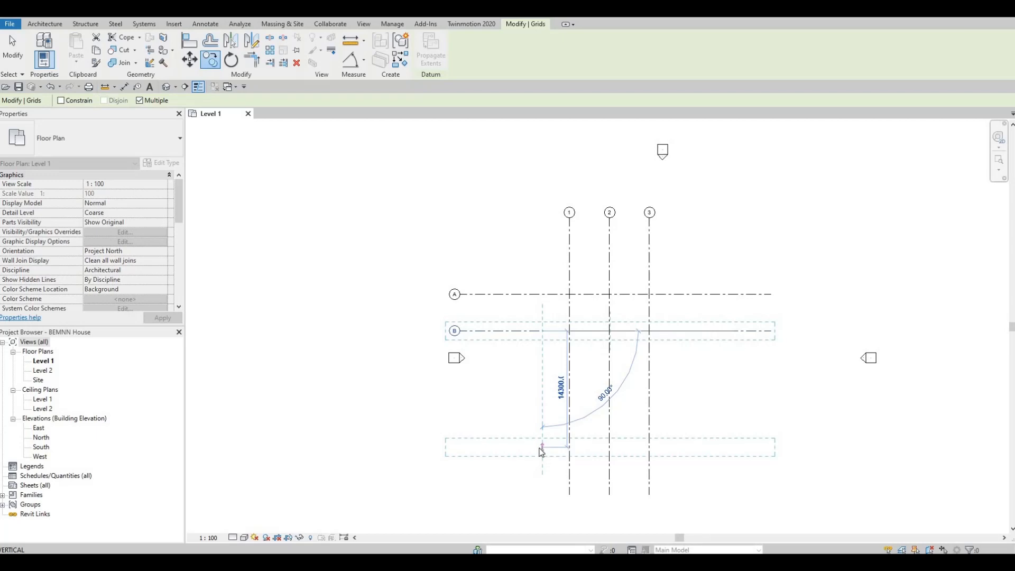
Place further copies of the horizontal grid line 1170 mm below B and 2800 mm below that one
text(11)
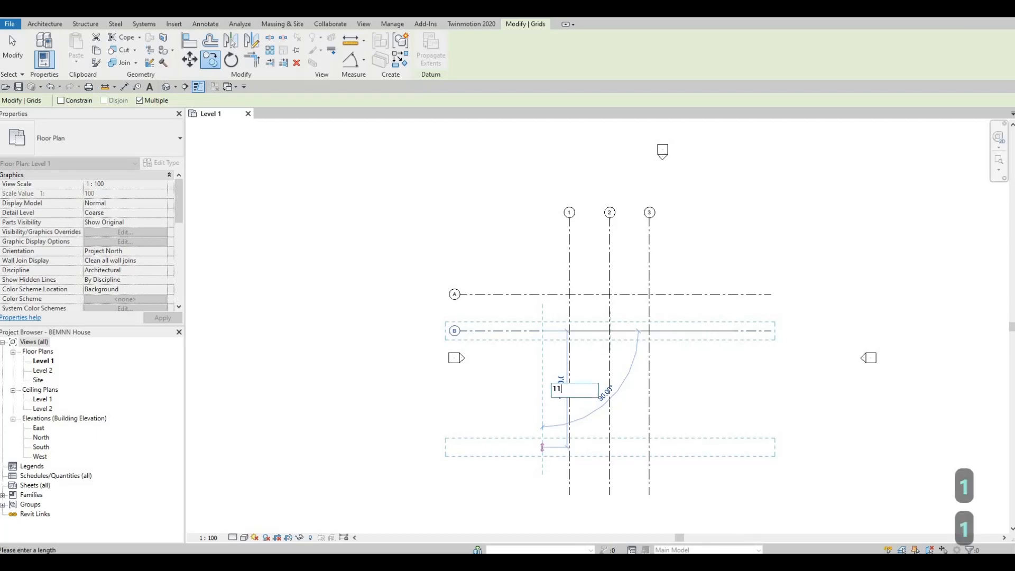
text(70)
key(Return)
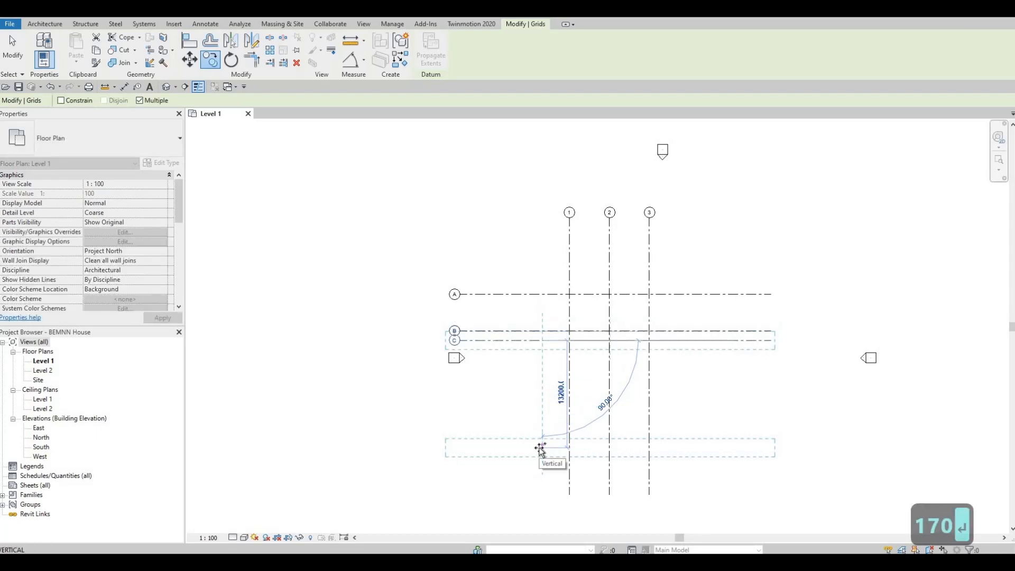
text(2800)
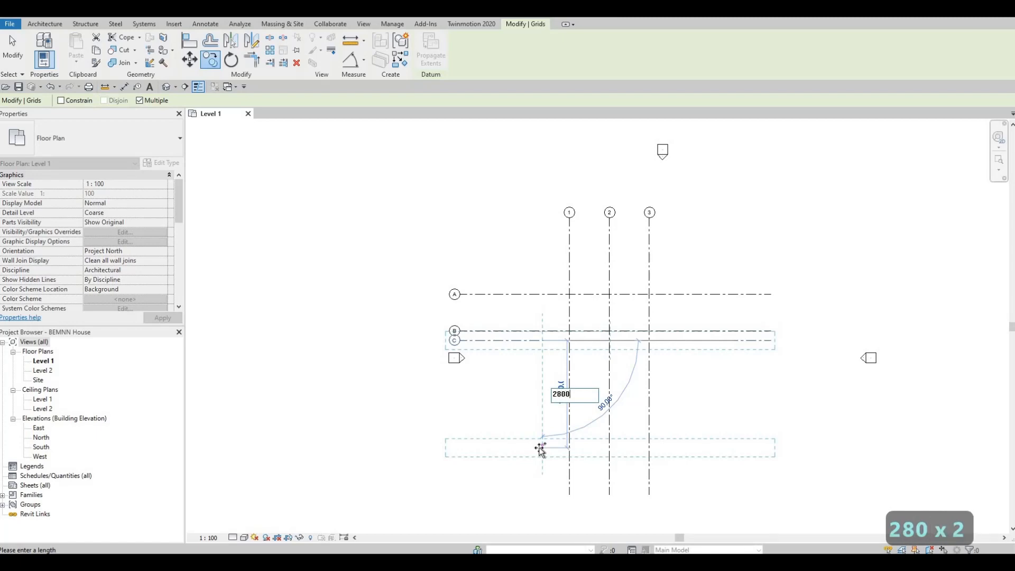
key(Return)
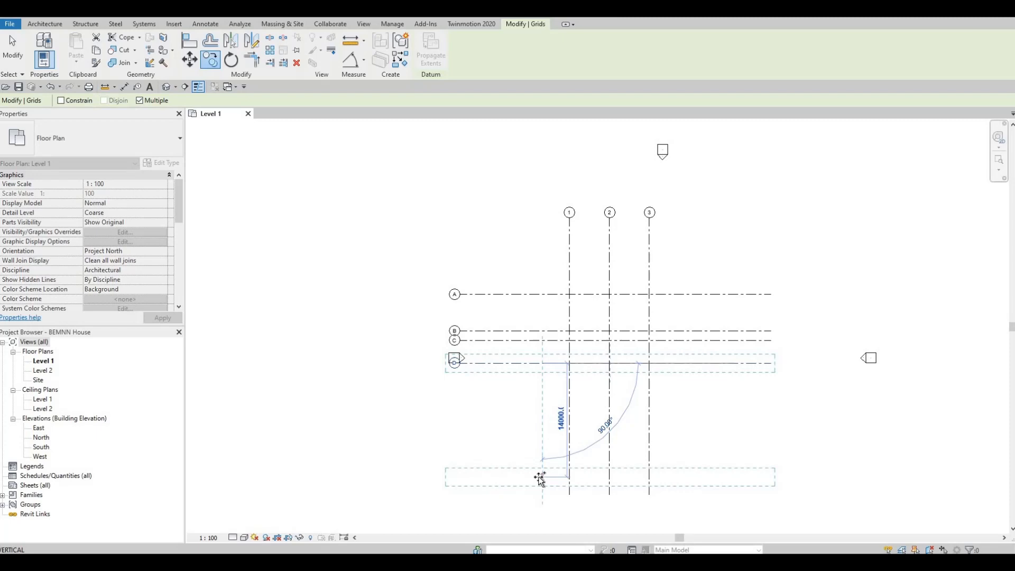
Place two more horizontal copies, 4925 mm below D and 4550 mm below that one, and finish copying
text(4)
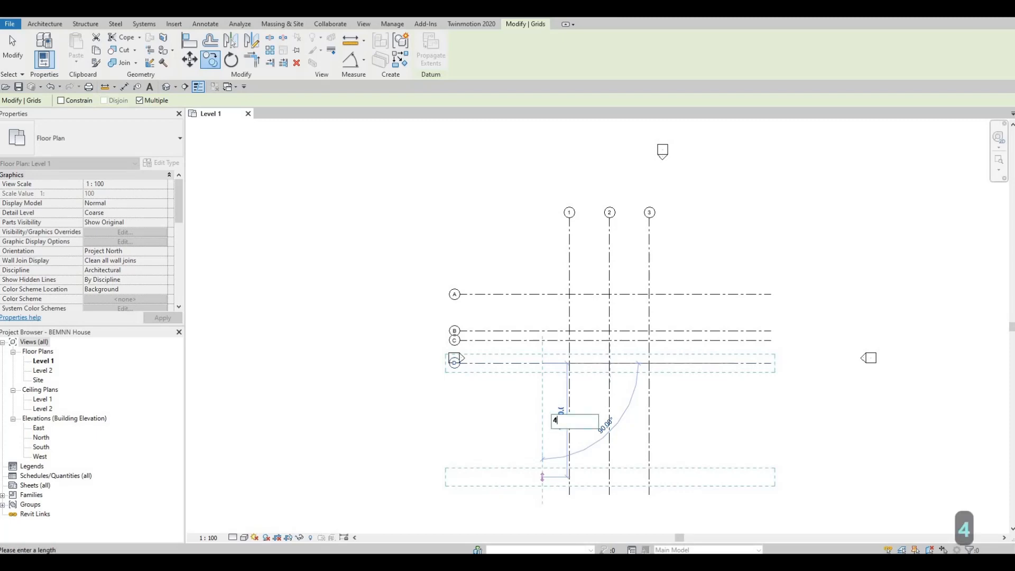
text(925)
key(Return)
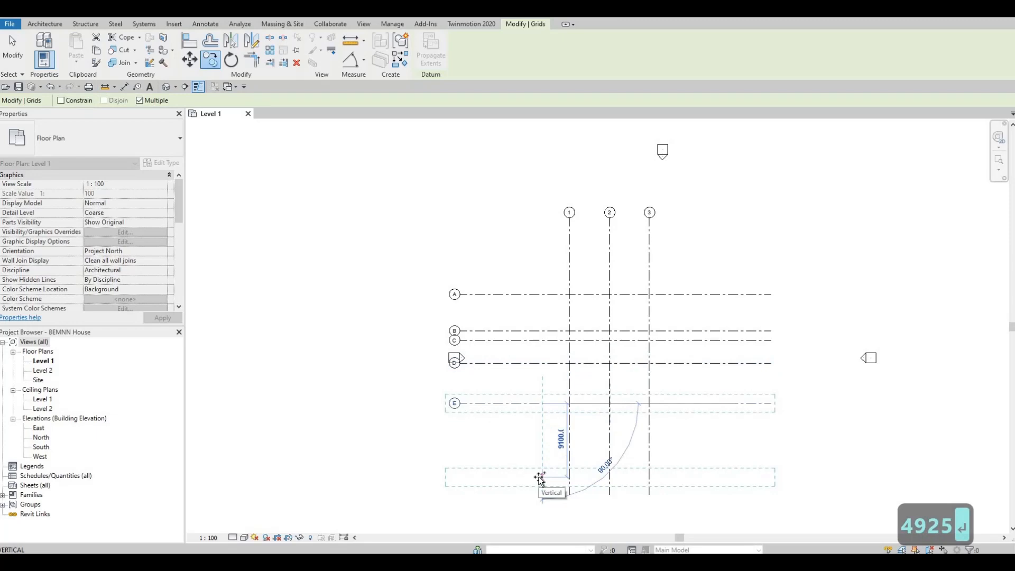
text(45)
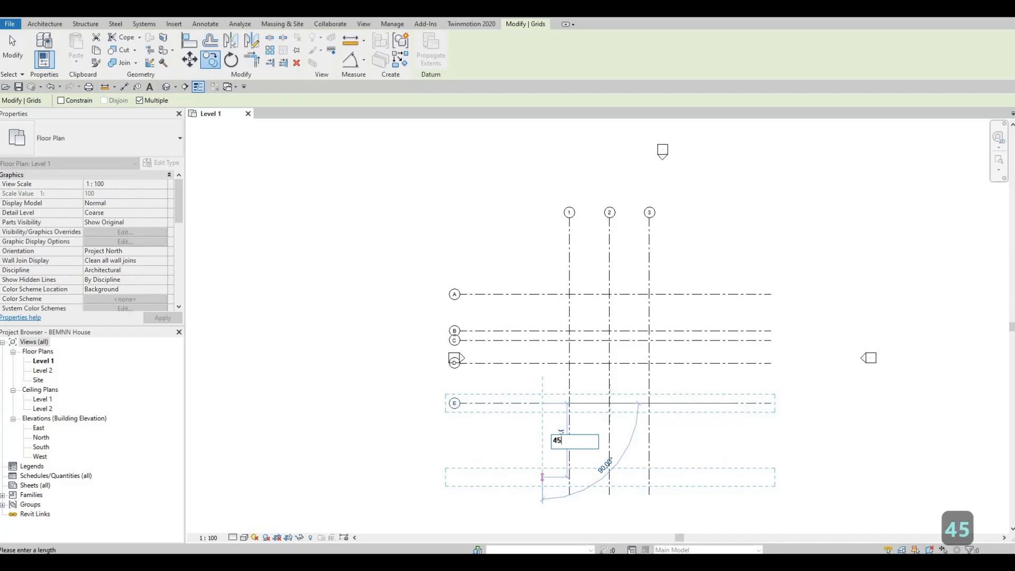
text(50)
key(Return)
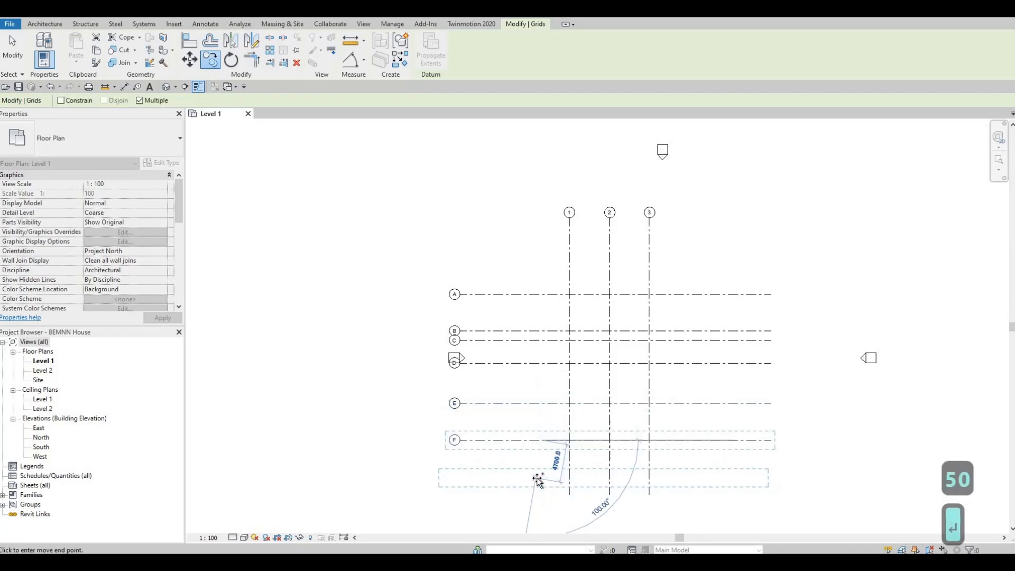
key(Escape)
key(Escape)
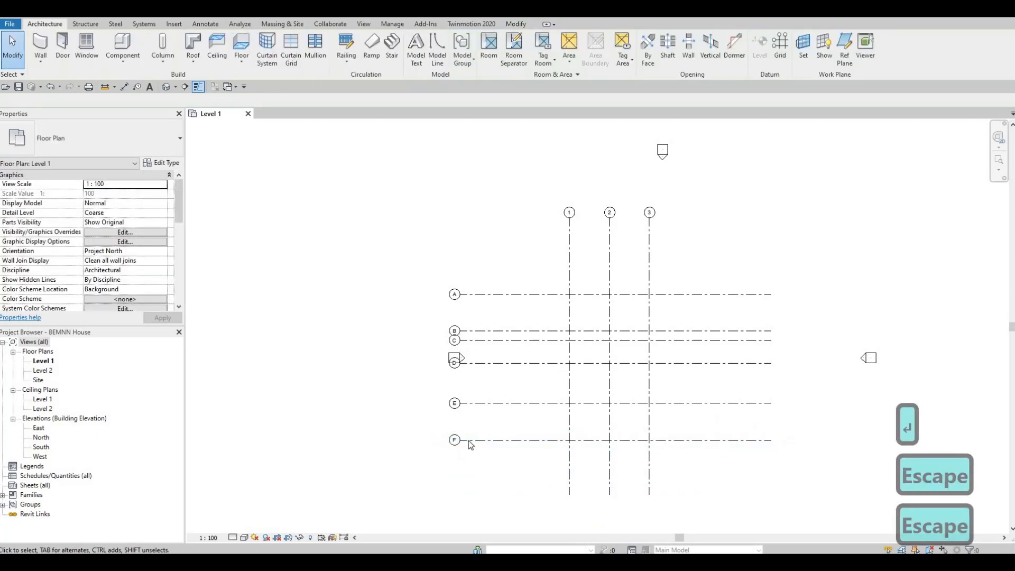
Examine the horizontal grid lines A to F, their bubbles and their crossings with the vertical grid lines 1 to 3
scroll(469, 440, up, 3)
scroll(500, 431, down, 2)
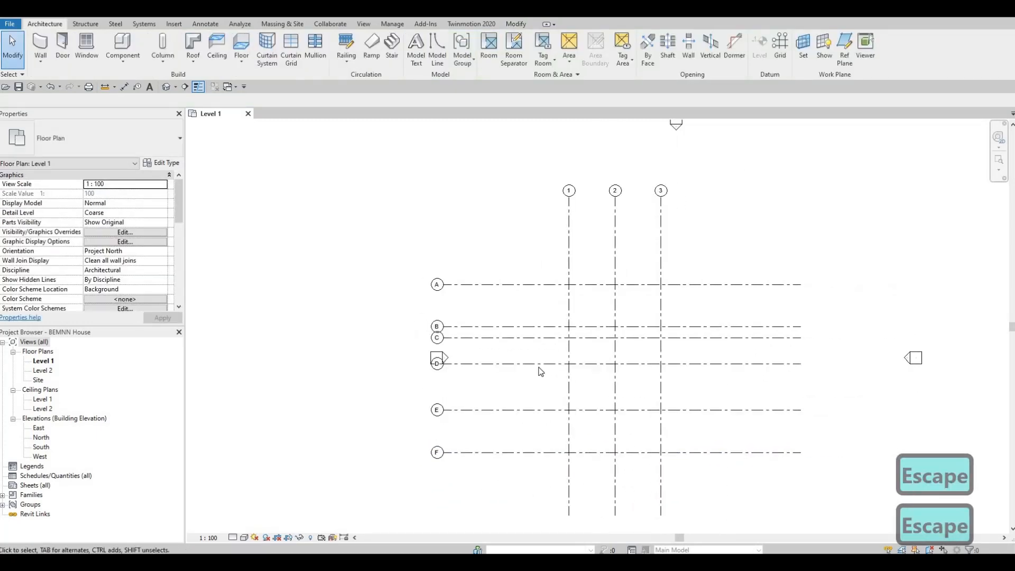
scroll(561, 337, down, 1)
scroll(576, 236, up, 1)
middle_drag(541, 285, 555, 247)
scroll(553, 260, up, 1)
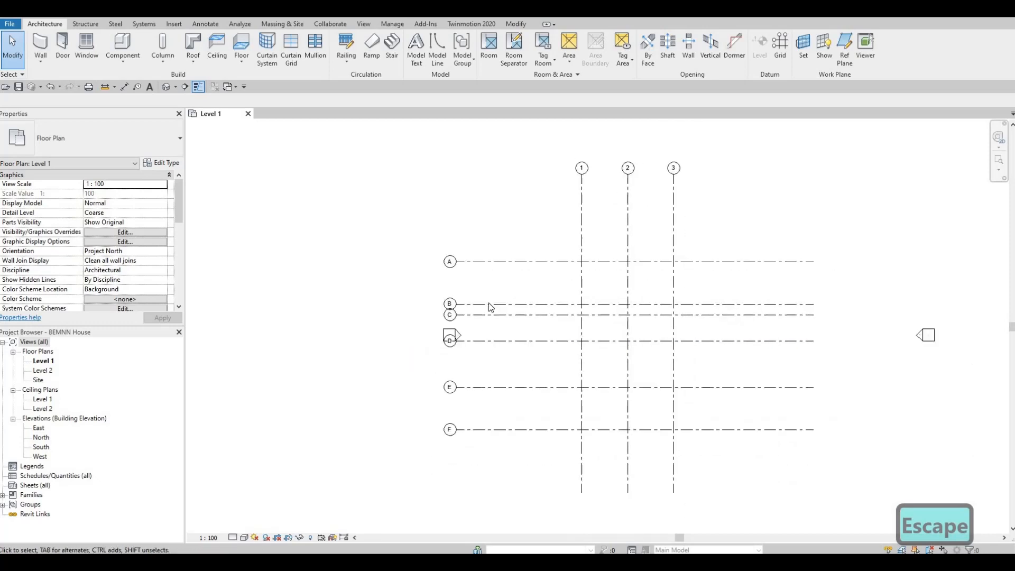
middle_drag(439, 263, 458, 178)
scroll(455, 177, up, 6)
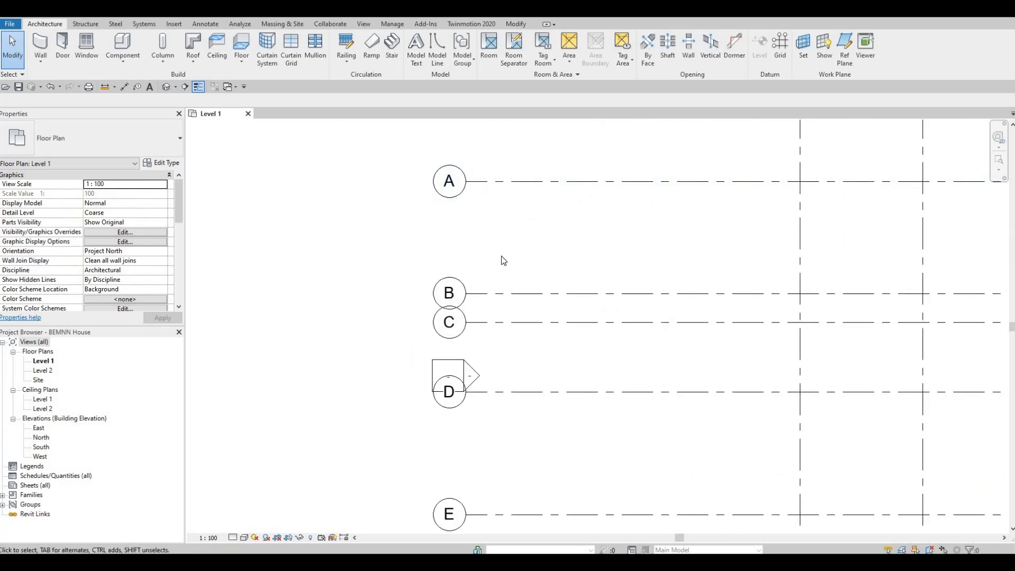
scroll(509, 316, down, 1)
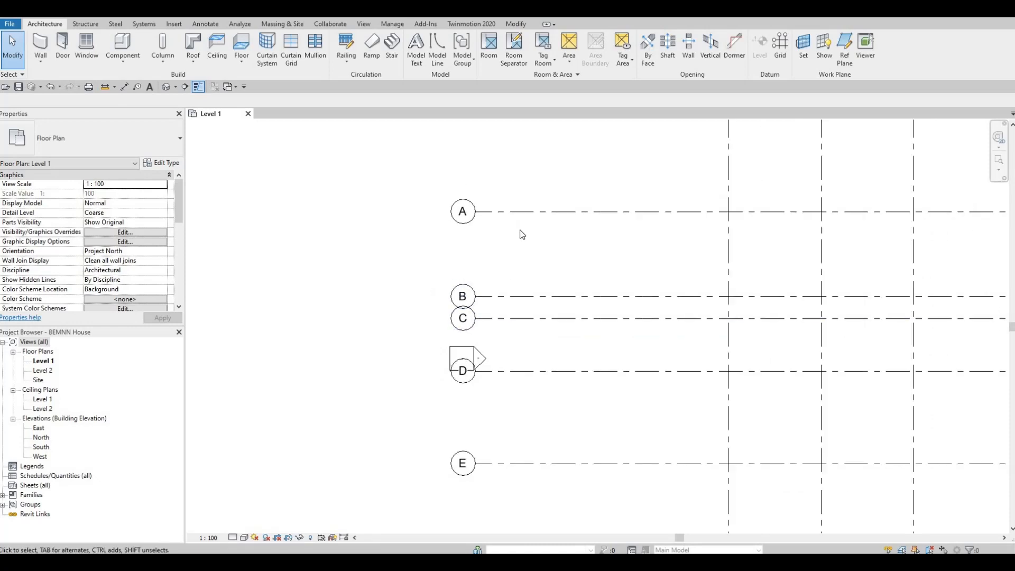
scroll(546, 205, down, 1)
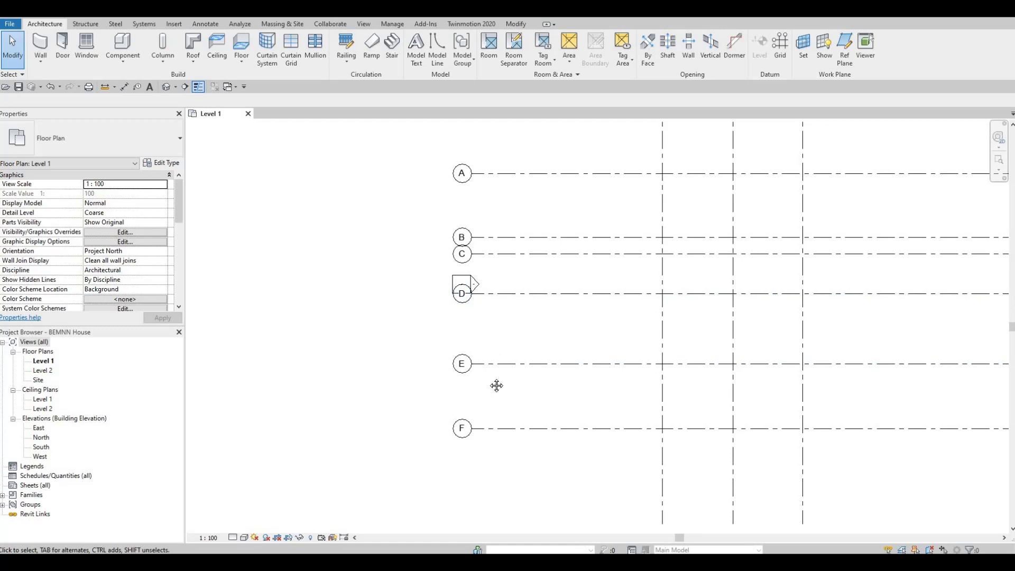
scroll(528, 407, down, 2)
scroll(542, 403, down, 1)
middle_drag(595, 294, 539, 366)
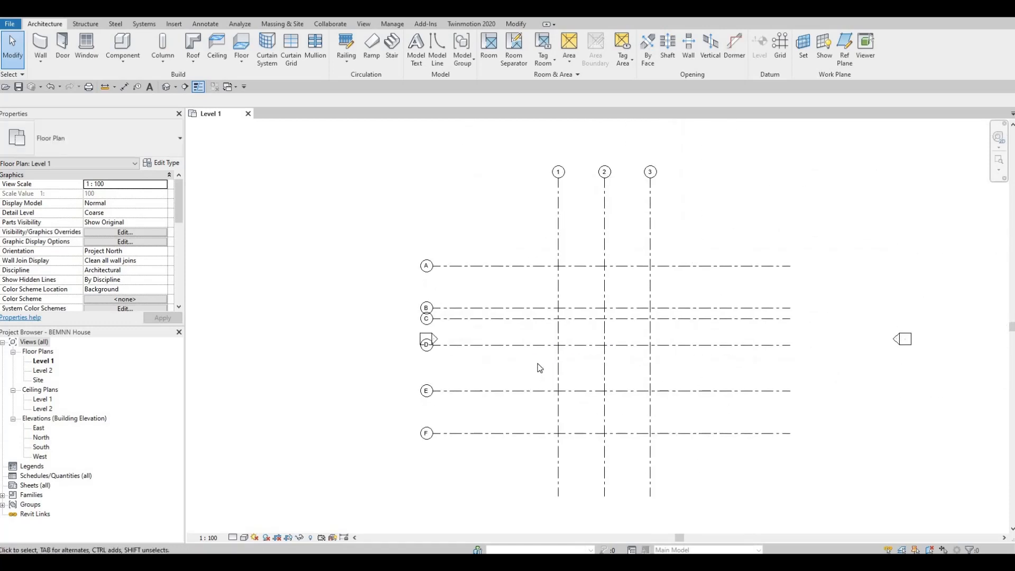
scroll(538, 368, down, 2)
scroll(530, 367, up, 2)
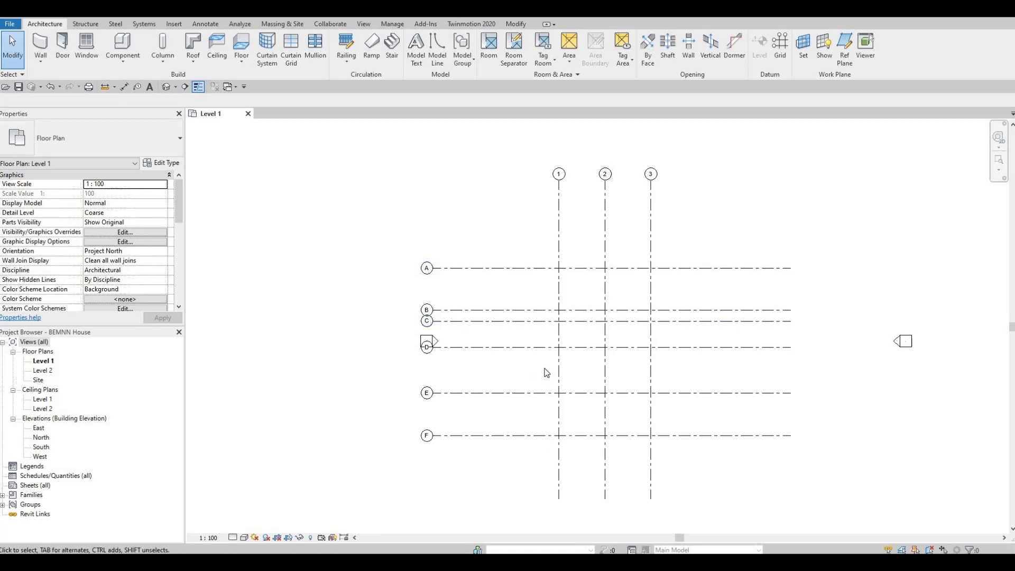
scroll(600, 390, up, 1)
middle_drag(597, 418, 586, 349)
scroll(599, 390, down, 4)
scroll(589, 365, down, 1)
scroll(609, 244, up, 1)
middle_drag(570, 266, 566, 271)
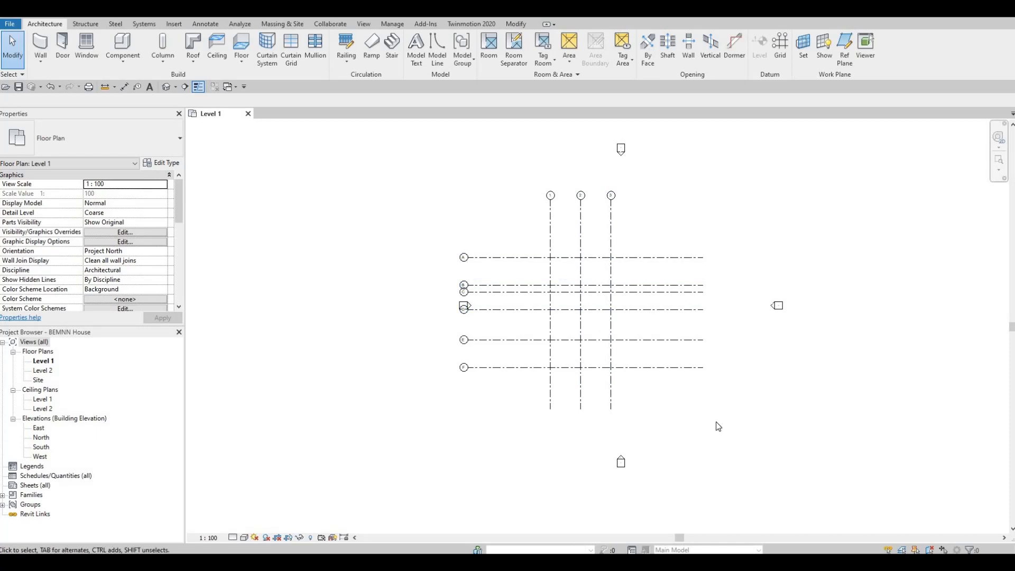
Select all nine grid lines and nudge them right until the grid is centred between the west and east elevation markers
drag(713, 416, 522, 208)
drag(537, 249, 537, 249)
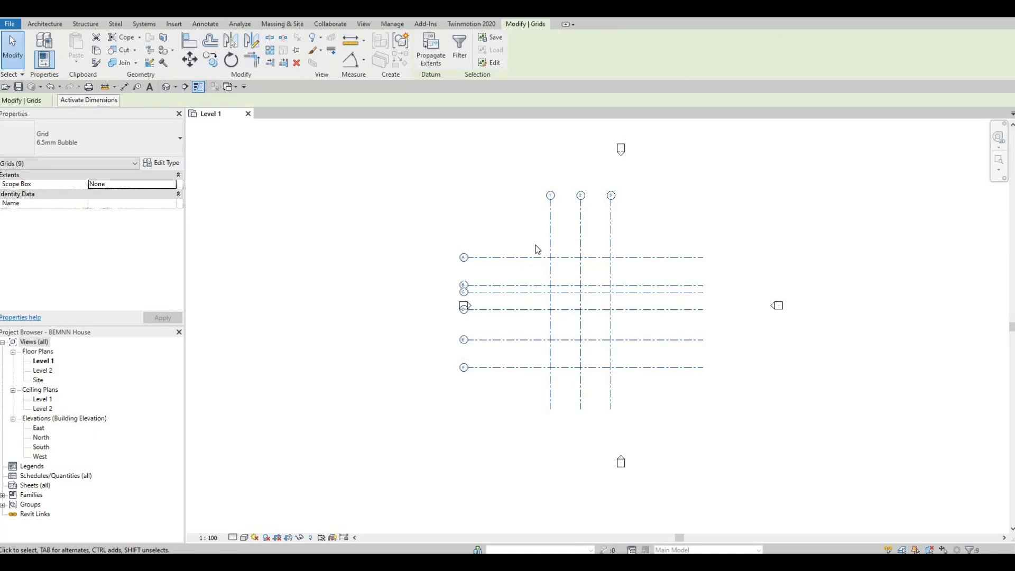
key(Right)
key(Right)
key(Right)
key(Right)
key(Right)
key(Right)
key(Right)
key(Right)
key(Right)
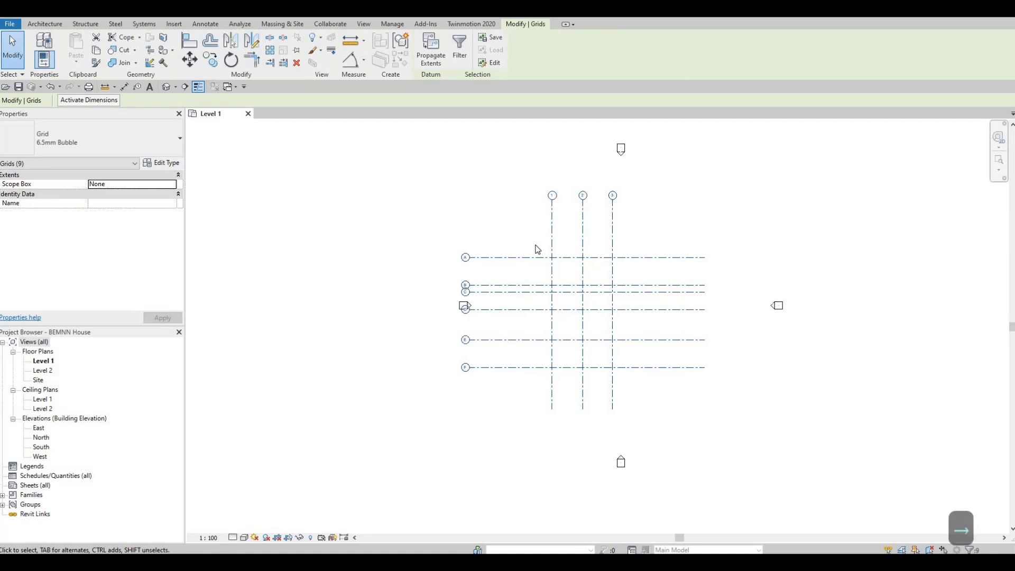
key(Right)
key(Right)
key(Right)
key(Right)
key(Right)
key(Right)
key(Right)
key(Right)
key(Right)
key(Right)
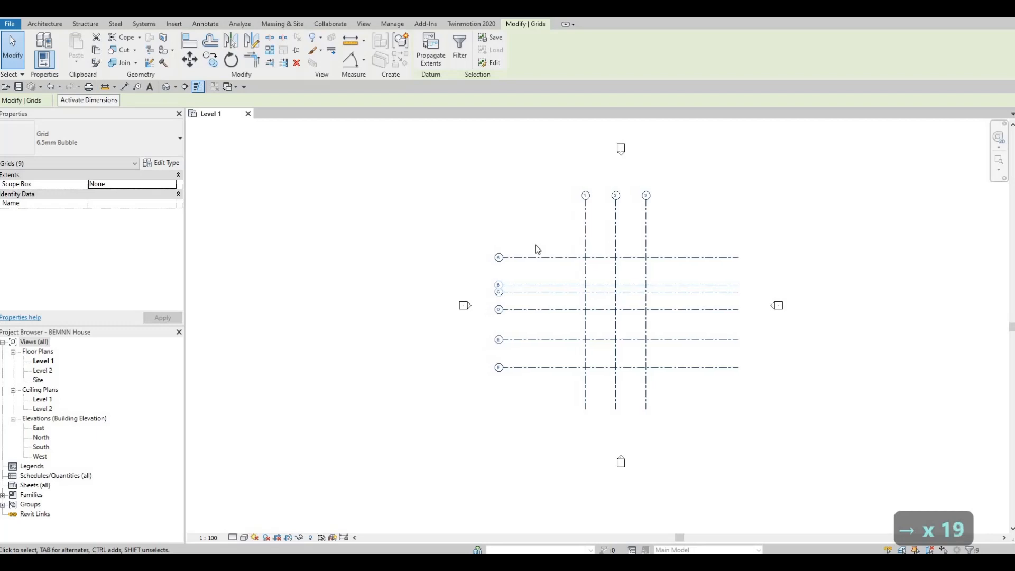
key(Right)
key(Right)
key(Right)
key(Right)
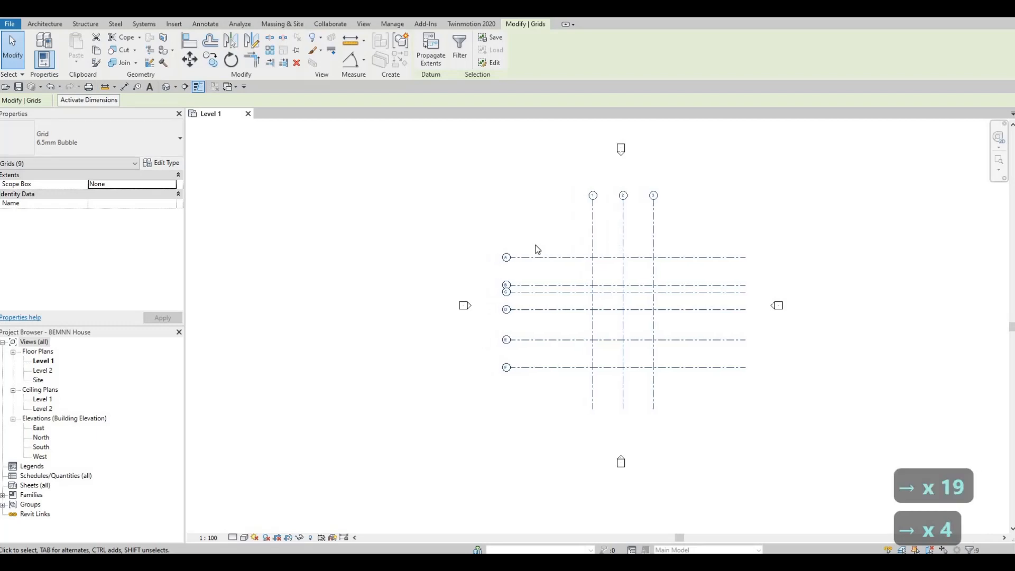
Fine-tune the selected grid's vertical position between the north and south elevation markers, nudging it slightly up overall, and clear the selection
key(Down)
key(Down)
key(Up)
key(Up)
key(Up)
key(Escape)
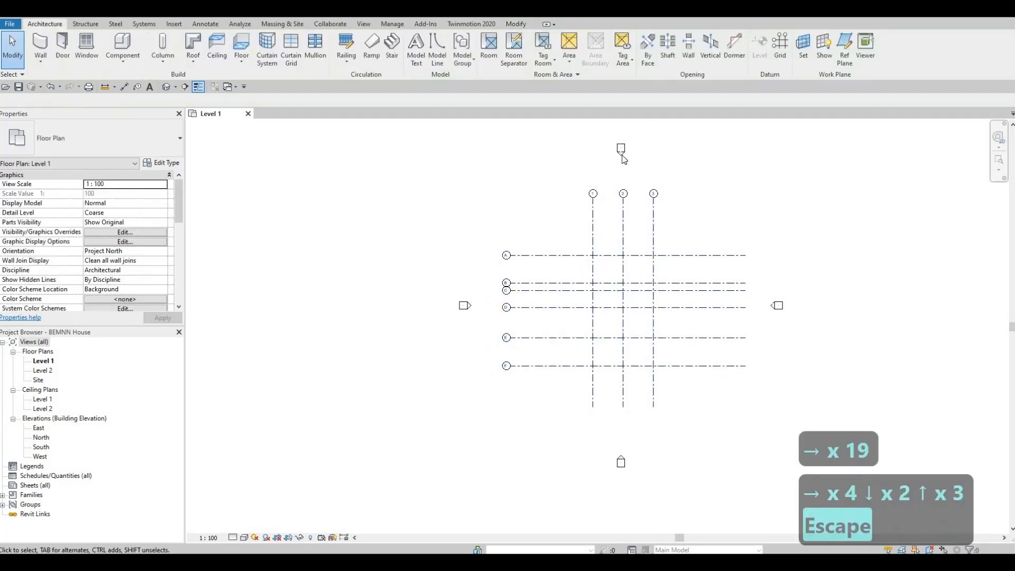
Try moving the north elevation marker farther away from the grid, and undo the move
key(Escape)
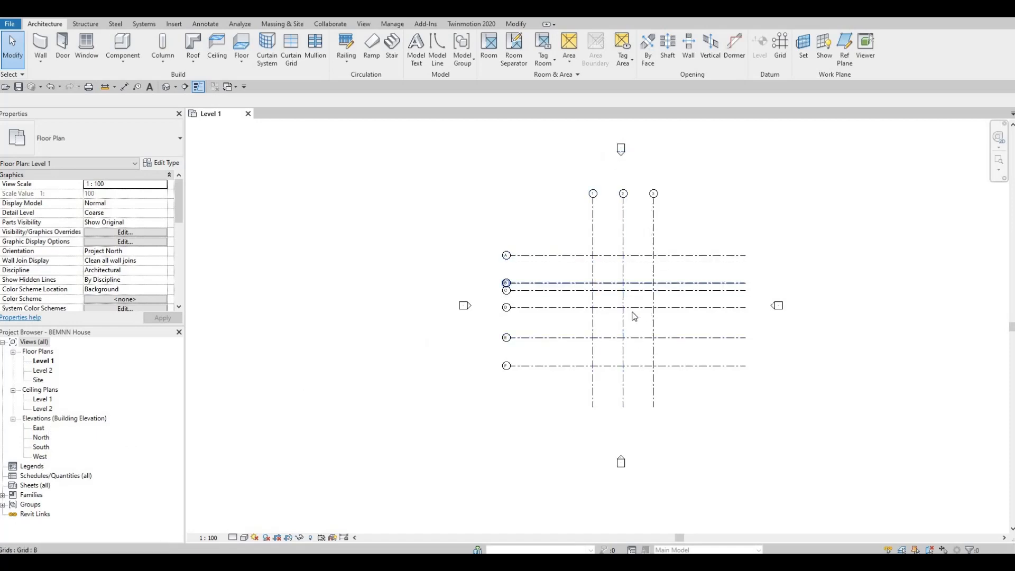
scroll(578, 247, down, 1)
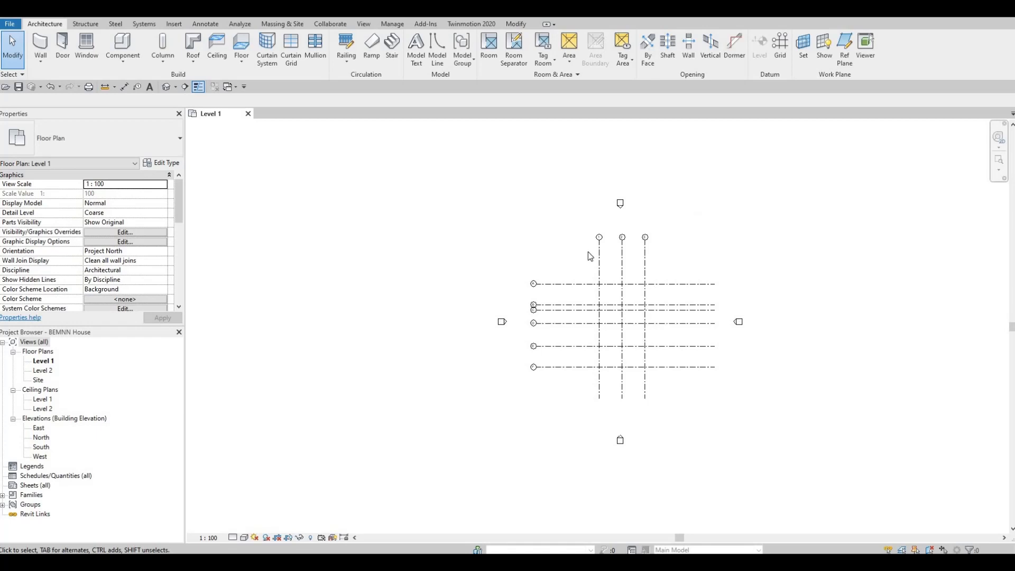
scroll(588, 252, down, 1)
middle_drag(588, 252, 597, 322)
drag(585, 250, 658, 304)
drag(626, 279, 647, 140)
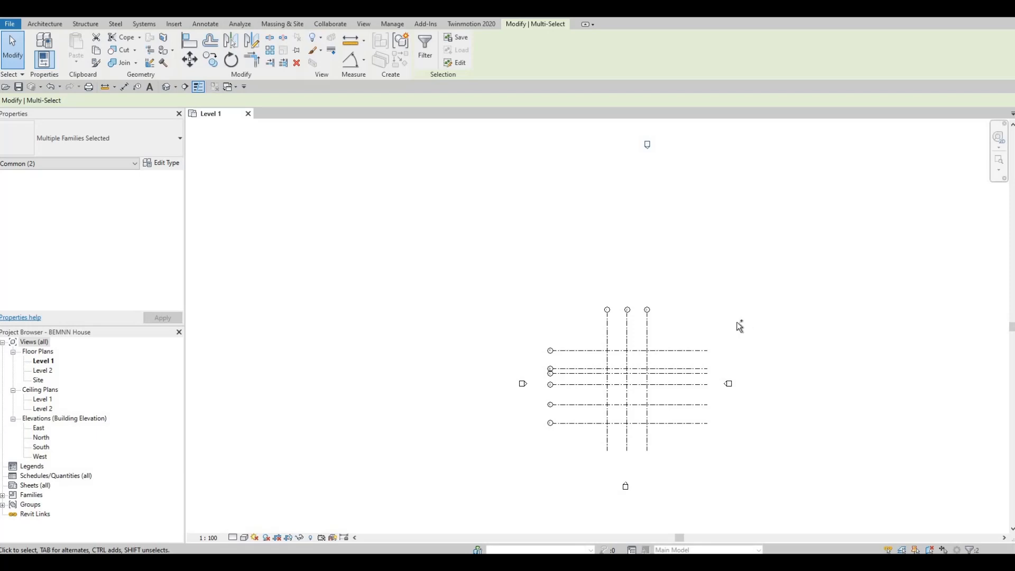
key(ctrl+z)
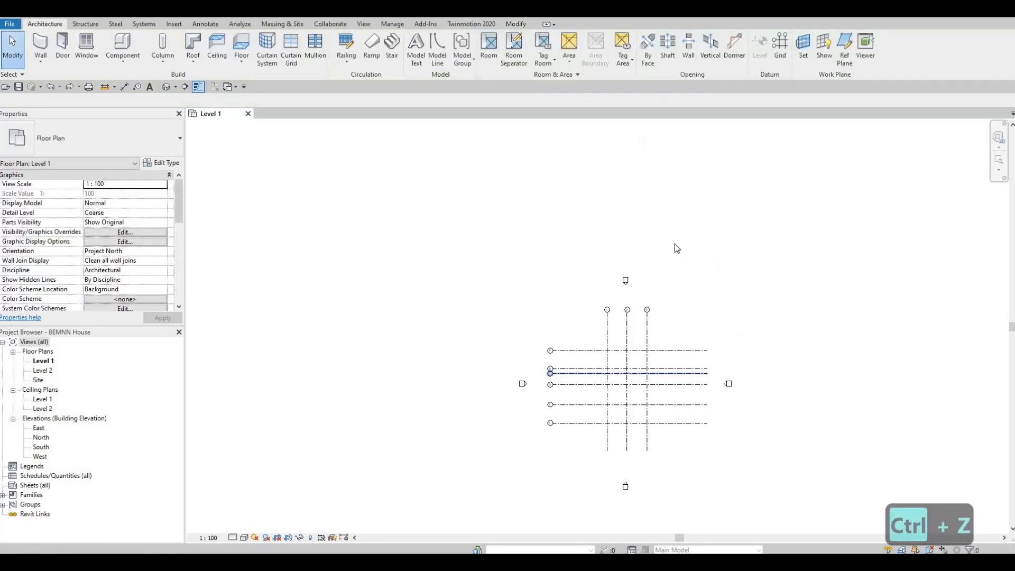
key(ctrl+z)
scroll(677, 274, up, 1)
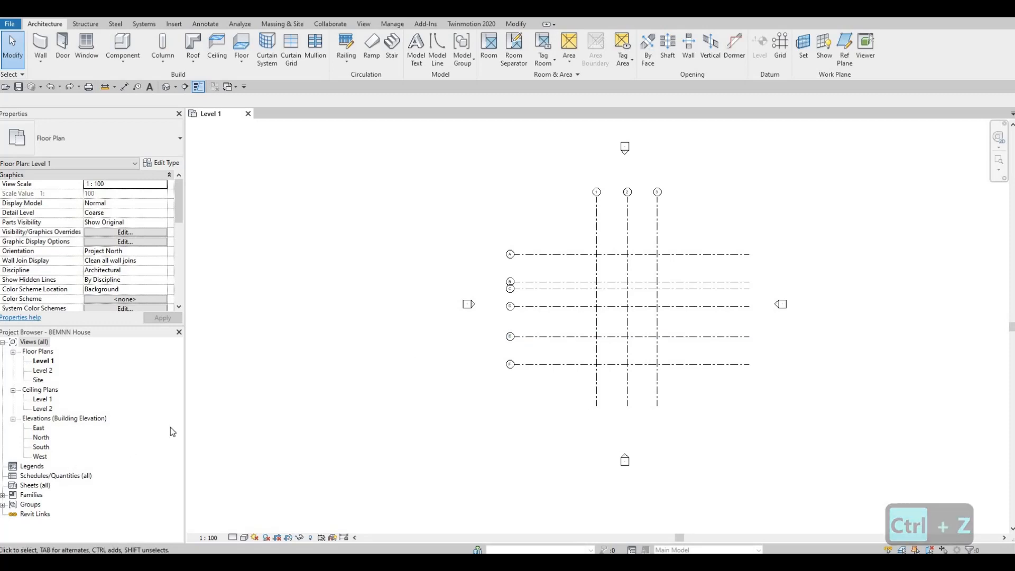
Examine the north elevation marker and the grid's placement between the markers, selecting the marker and clearing the selection
middle_drag(623, 162, 579, 282)
scroll(584, 190, up, 1)
scroll(578, 282, down, 2)
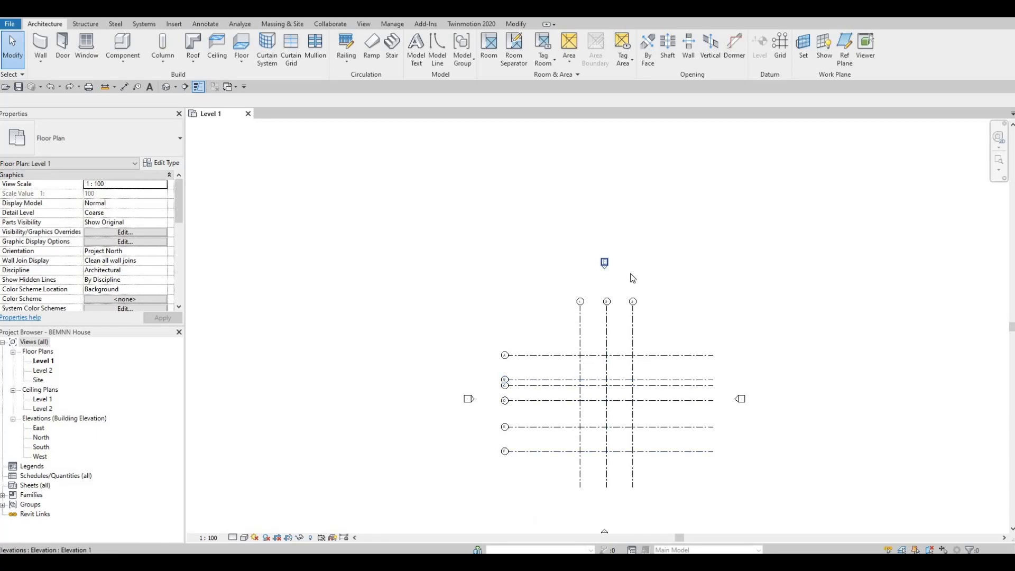
click(605, 263)
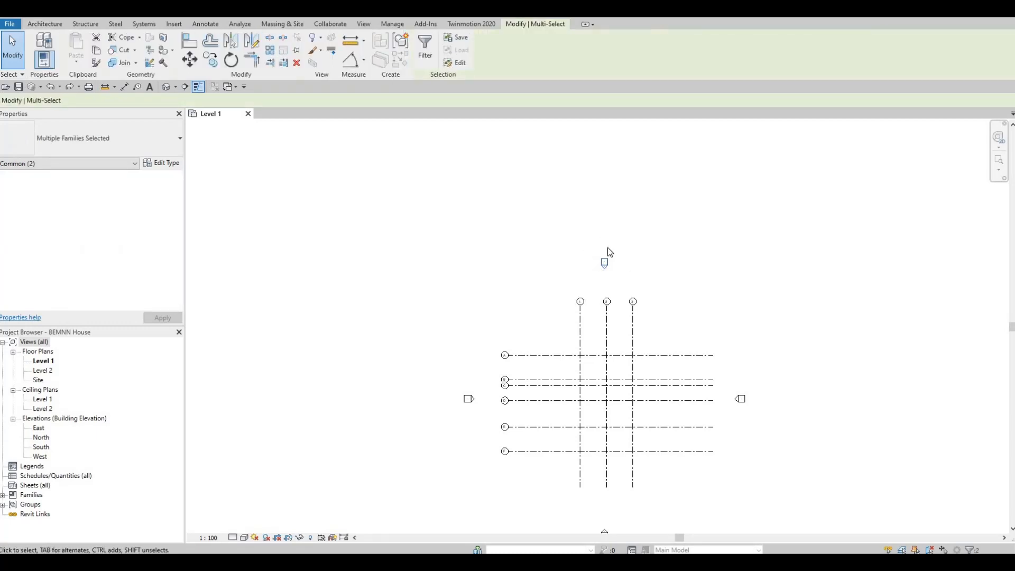
scroll(607, 247, up, 3)
key(Escape)
middle_drag(616, 359, 617, 286)
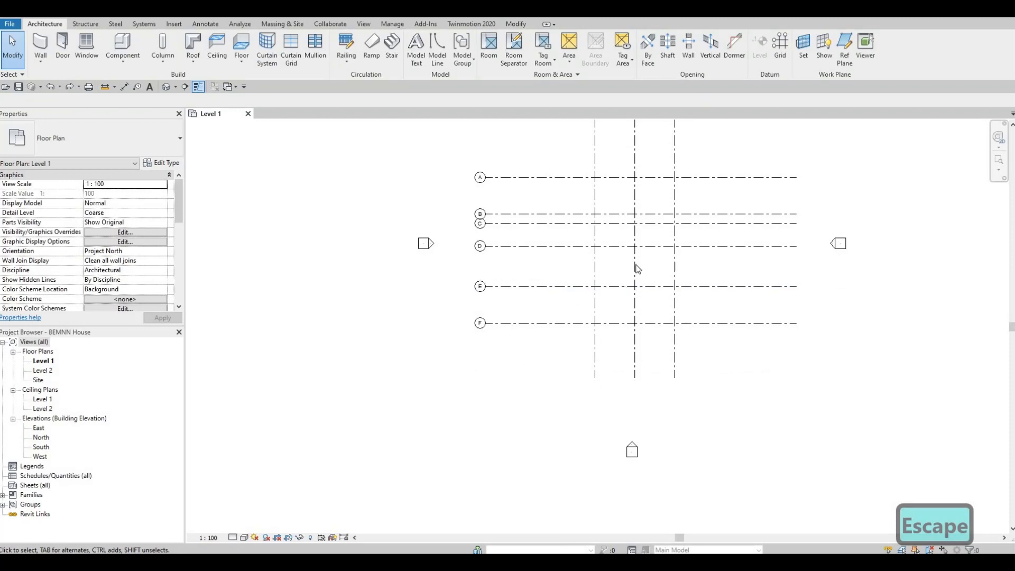
scroll(636, 265, down, 2)
scroll(629, 248, up, 4)
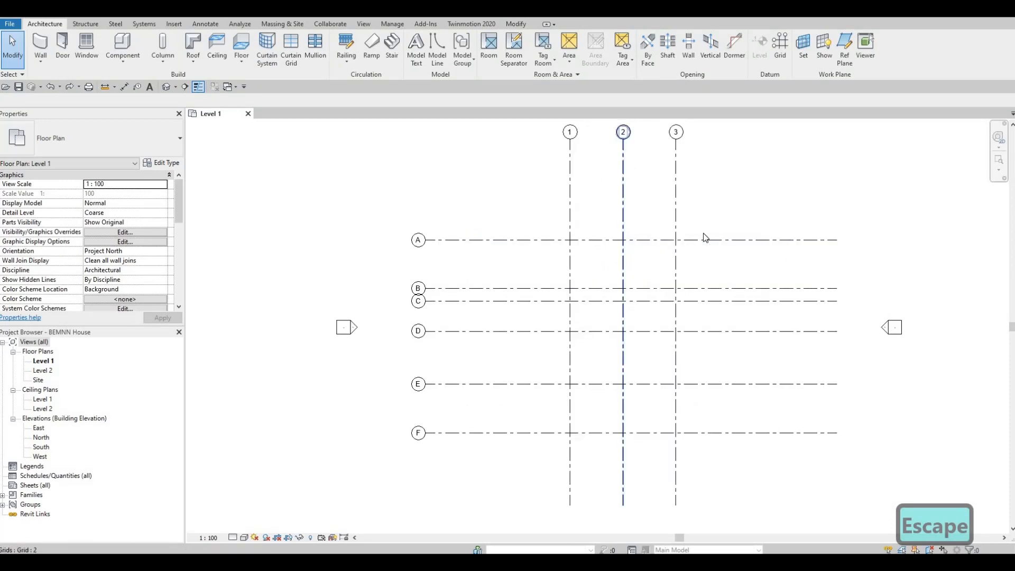
scroll(629, 236, down, 1)
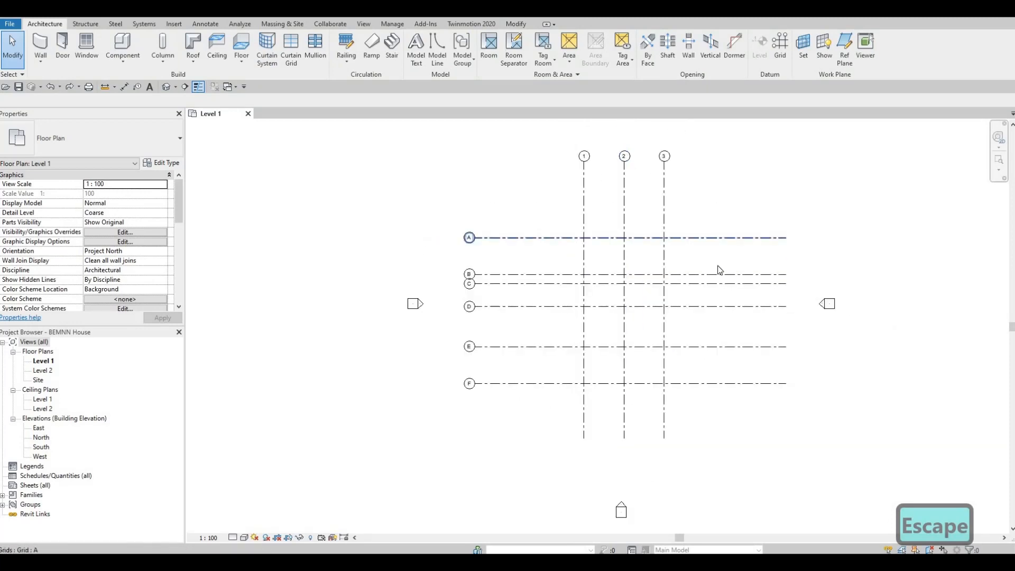
Shorten horizontal grid lines A to F together by pulling their aligned east ends inward, away from the east elevation marker
click(744, 238)
scroll(795, 271, up, 1)
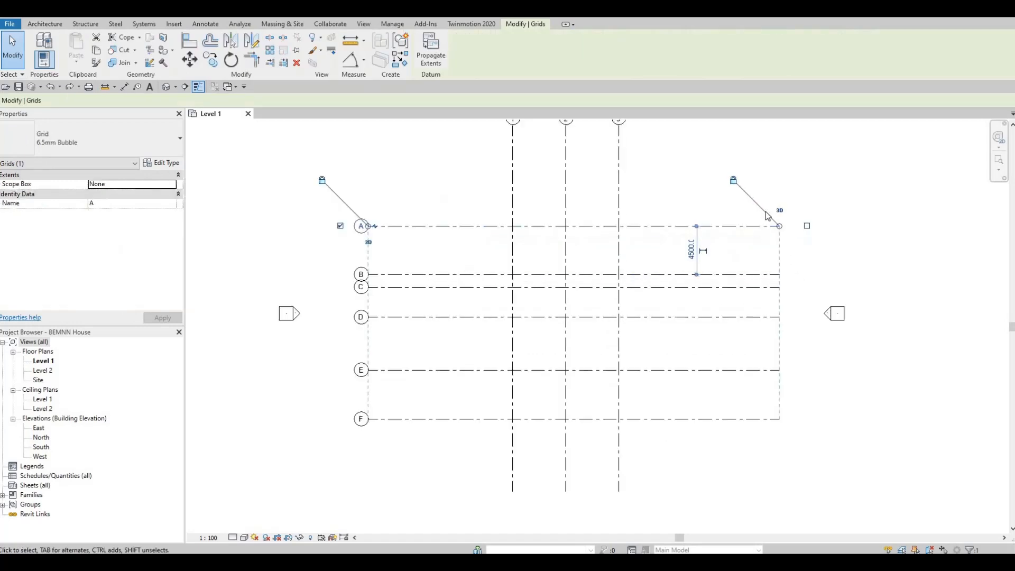
scroll(764, 217, up, 2)
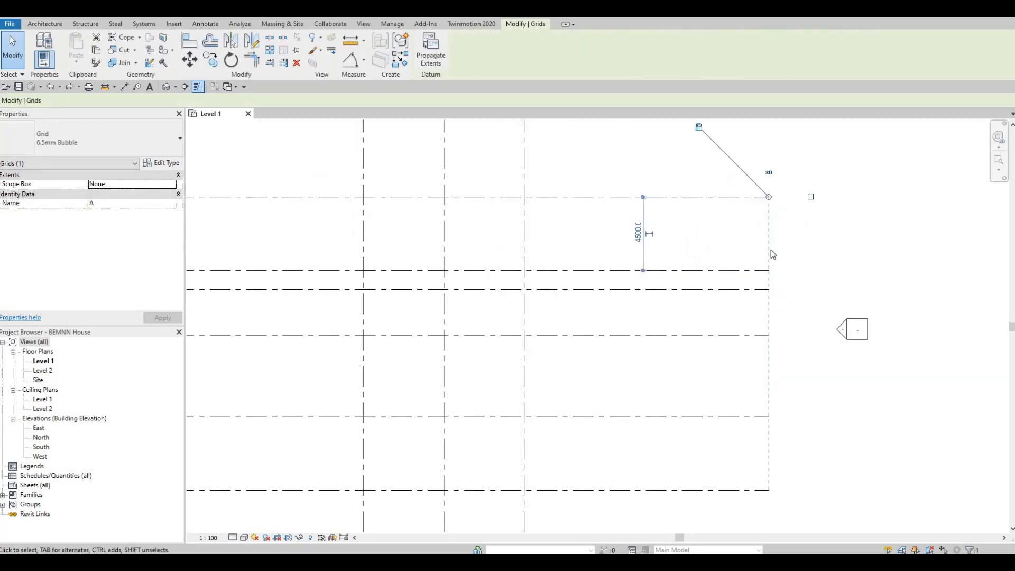
middle_drag(779, 244, 765, 214)
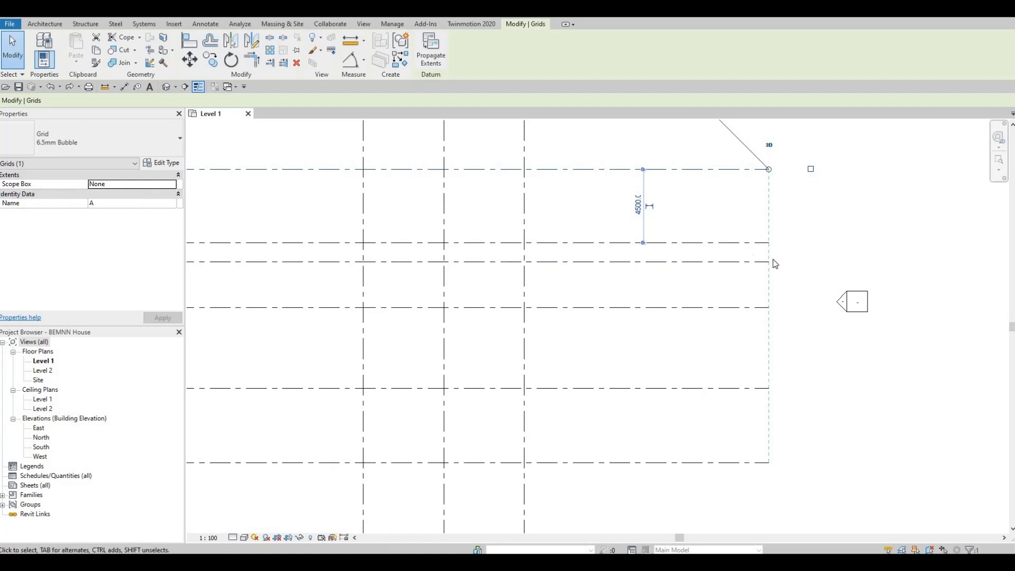
scroll(786, 219, down, 2)
drag(785, 208, 715, 211)
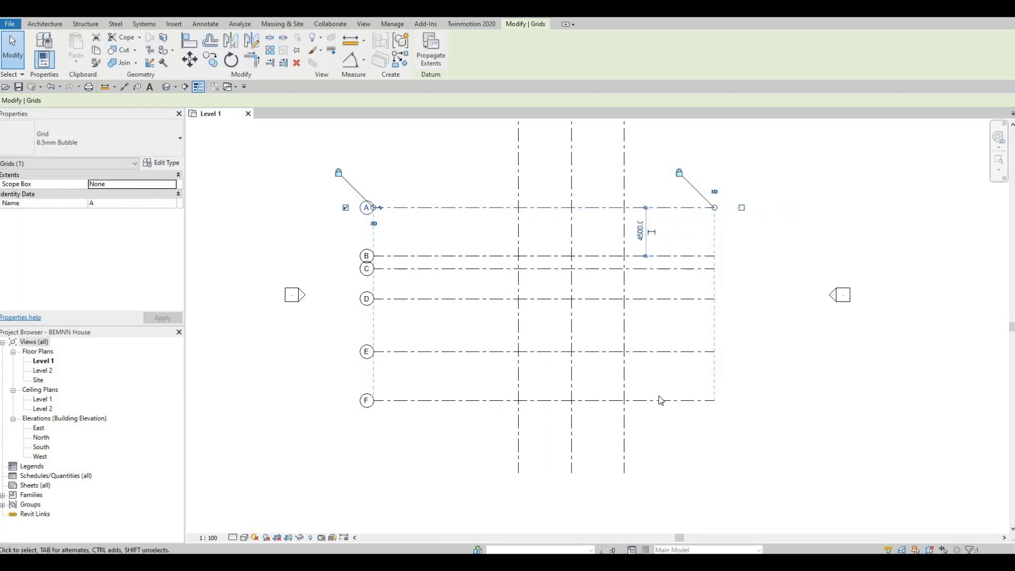
Extend vertical grid lines 1 to 3 slightly farther below grid F by adjusting their aligned south ends, and clear the selection
middle_drag(638, 418, 698, 282)
click(685, 309)
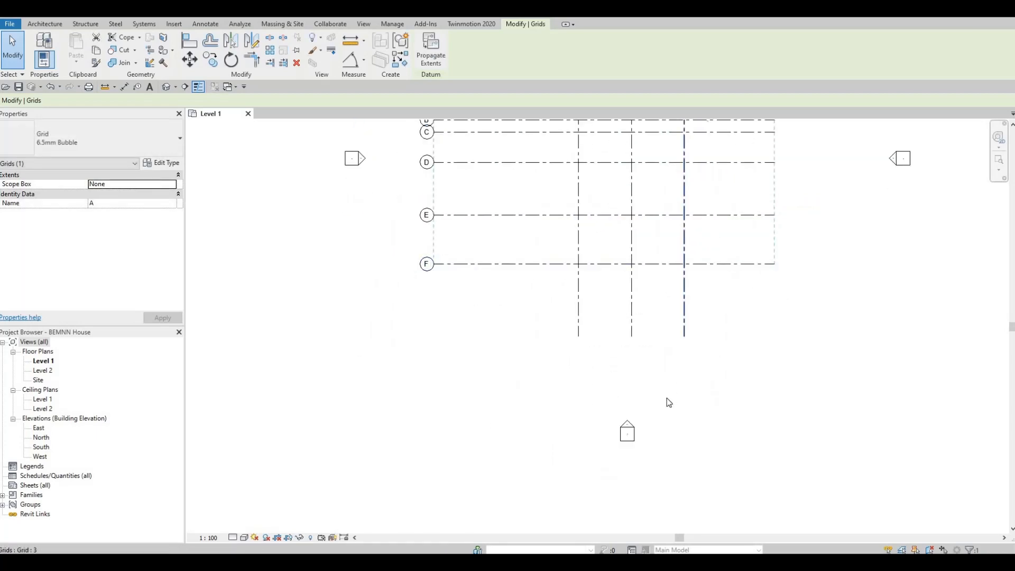
scroll(654, 355, up, 2)
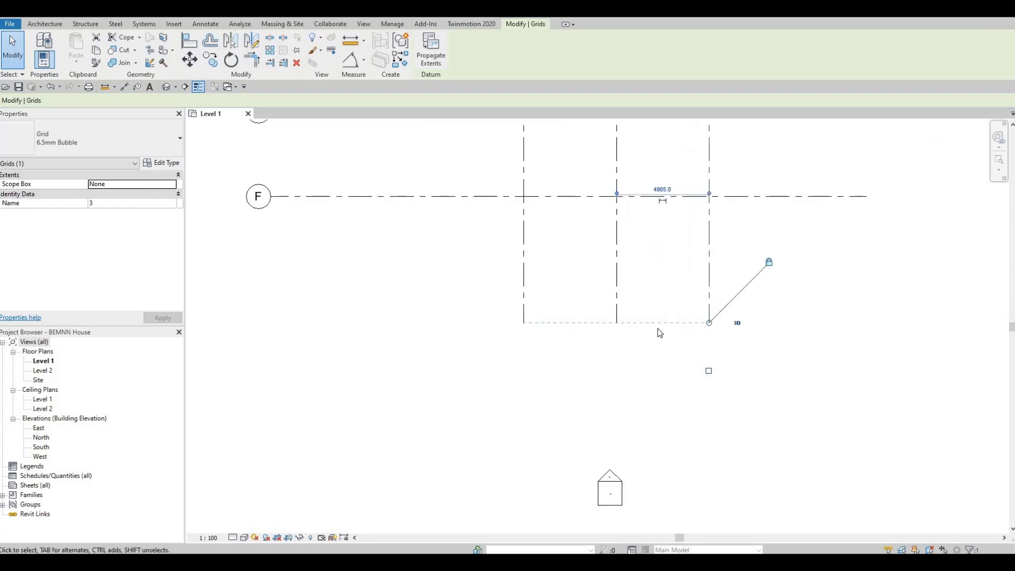
drag(709, 322, 709, 244)
drag(711, 336, 709, 335)
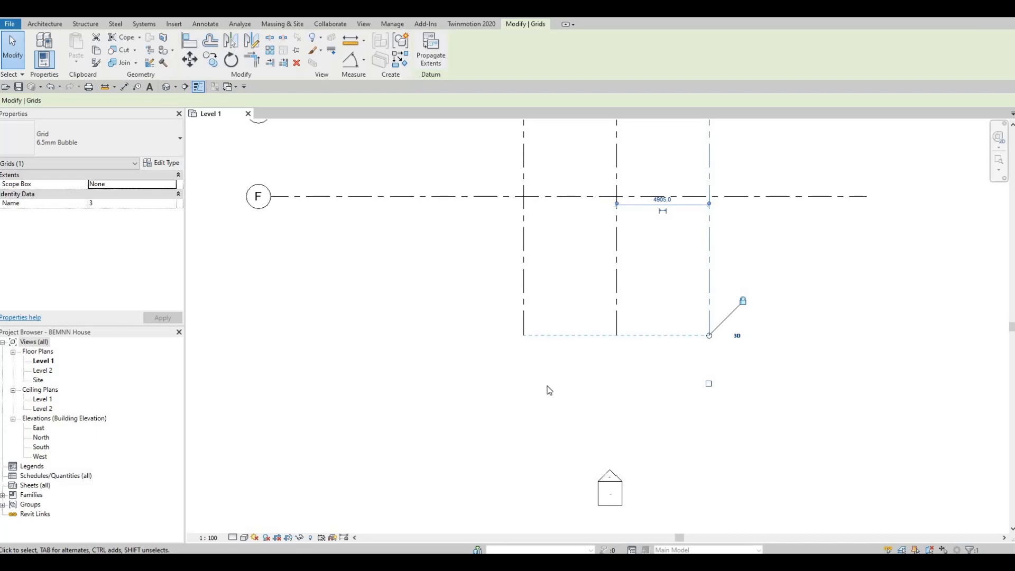
scroll(537, 317, down, 3)
scroll(526, 323, down, 1)
middle_drag(548, 212, 546, 297)
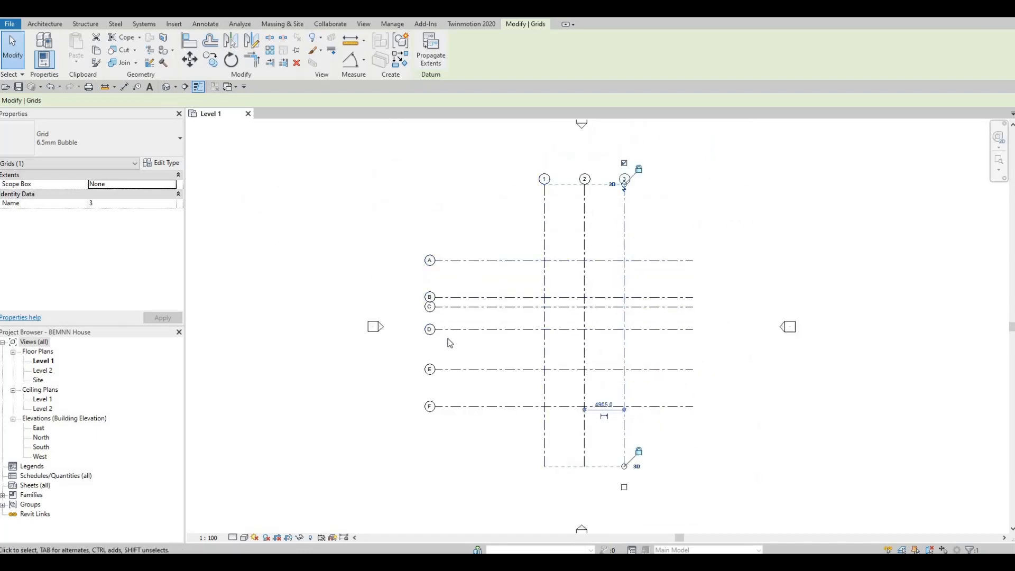
key(Escape)
key(Escape)
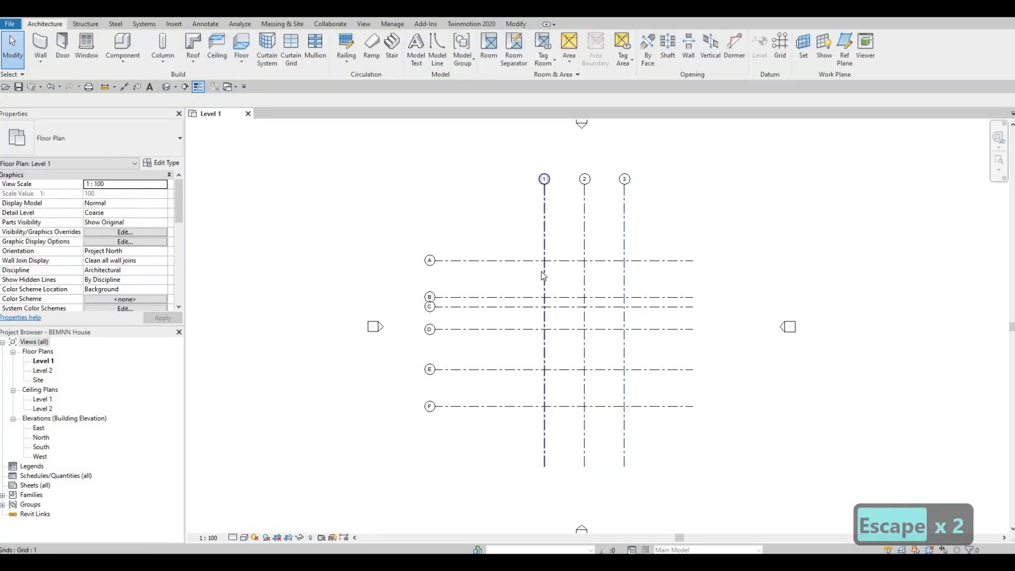
Move the aligned bubble ends of grid lines A to F inward toward grid 1, and clear the selection
click(445, 267)
scroll(431, 259, up, 2)
scroll(433, 257, up, 2)
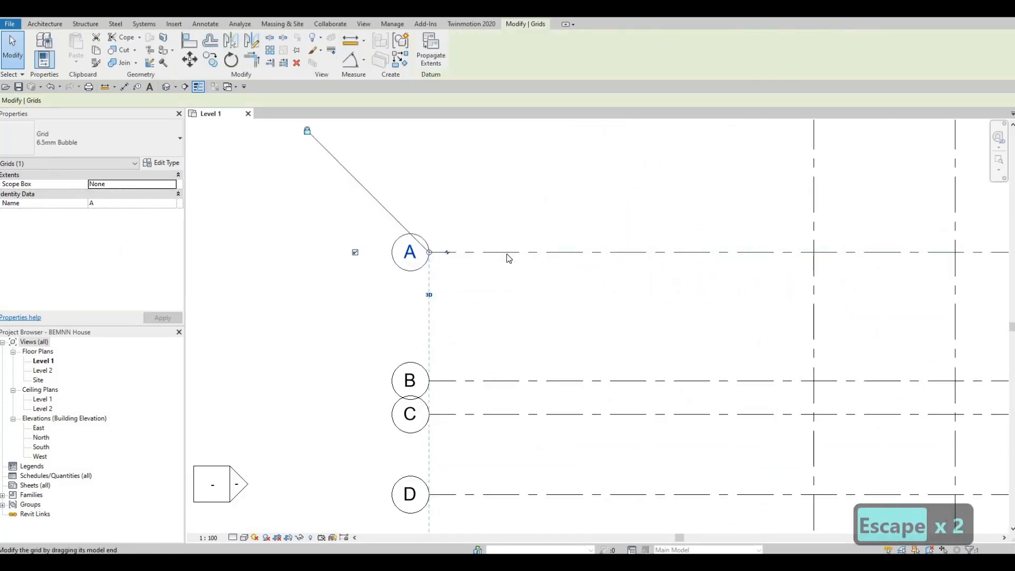
scroll(509, 258, down, 4)
key(Escape)
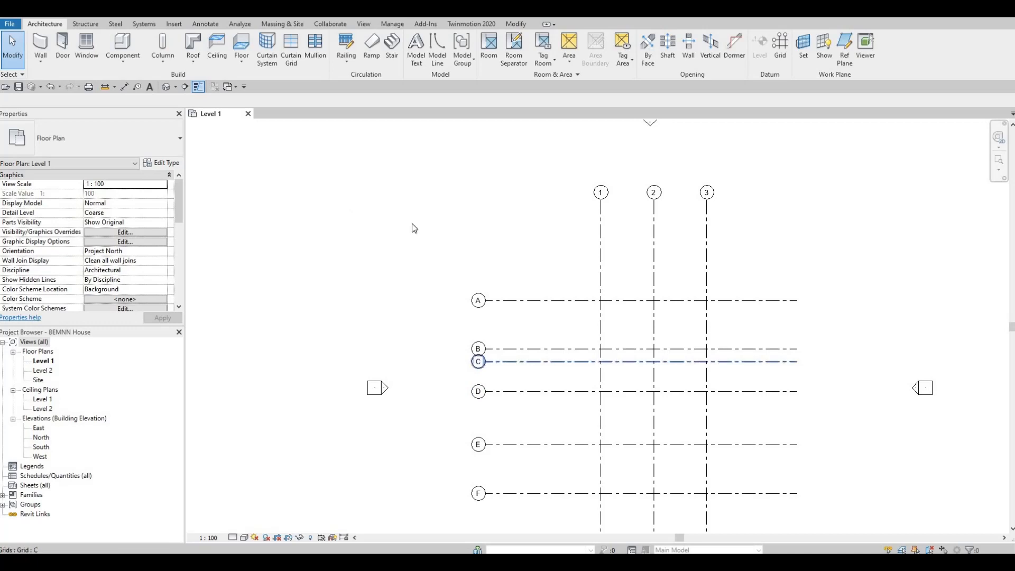
Place a continuous aligned dimension string across grid lines F, E, D, C, B and A, between the bubbles and grid 1
middle_drag(578, 316, 510, 222)
key(d)
key(i)
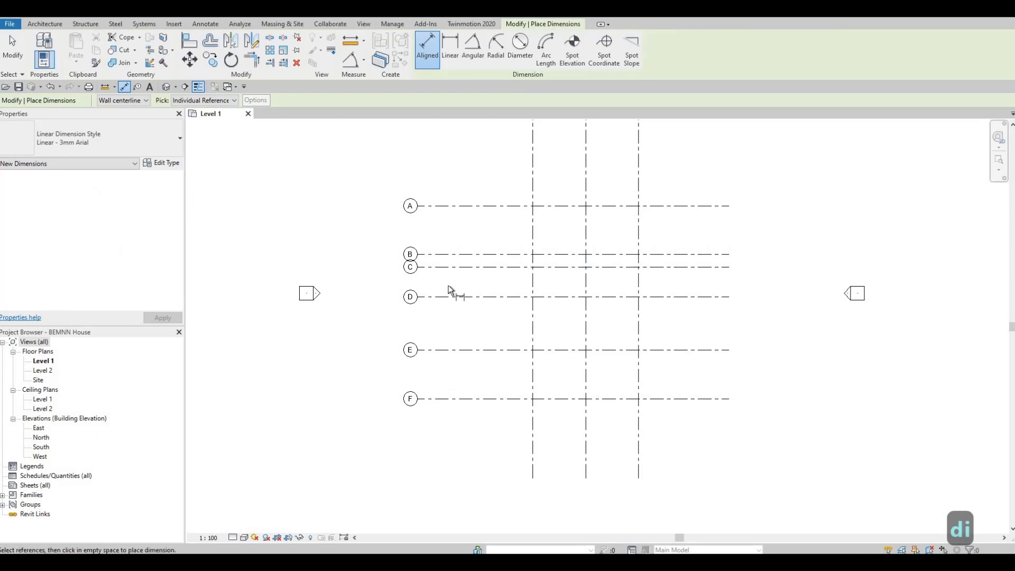
click(476, 399)
click(490, 349)
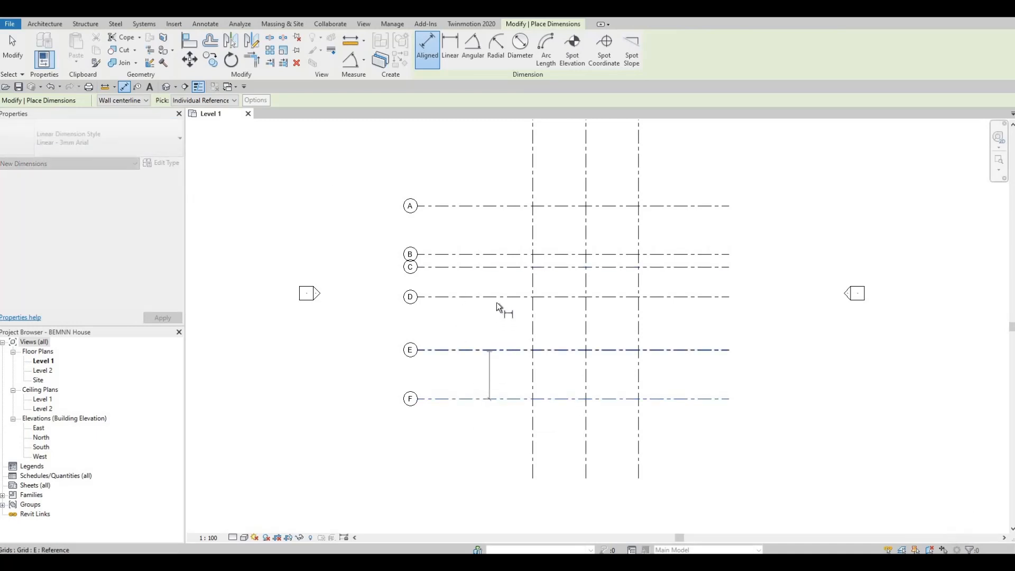
click(497, 297)
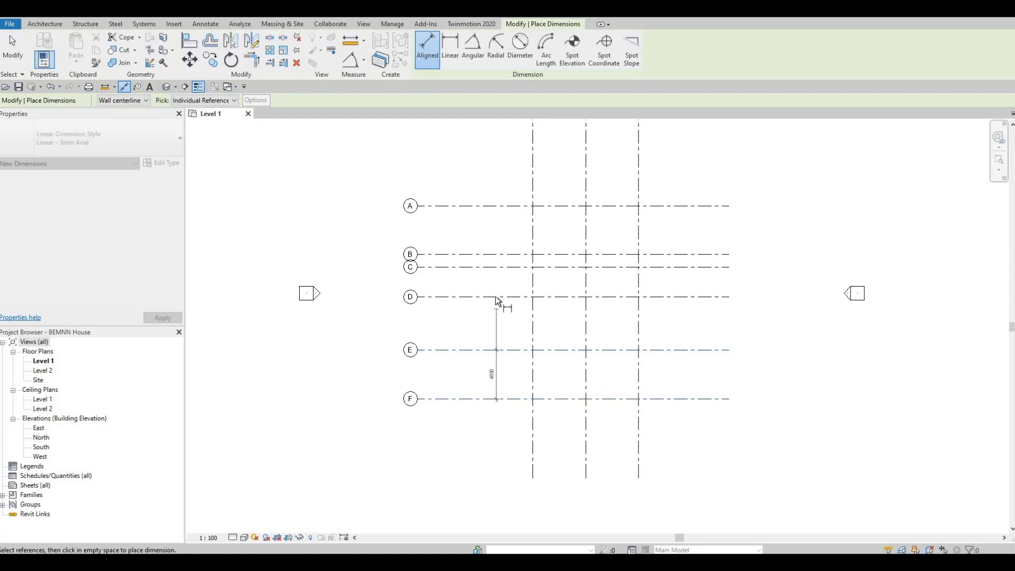
click(495, 267)
click(495, 254)
click(484, 207)
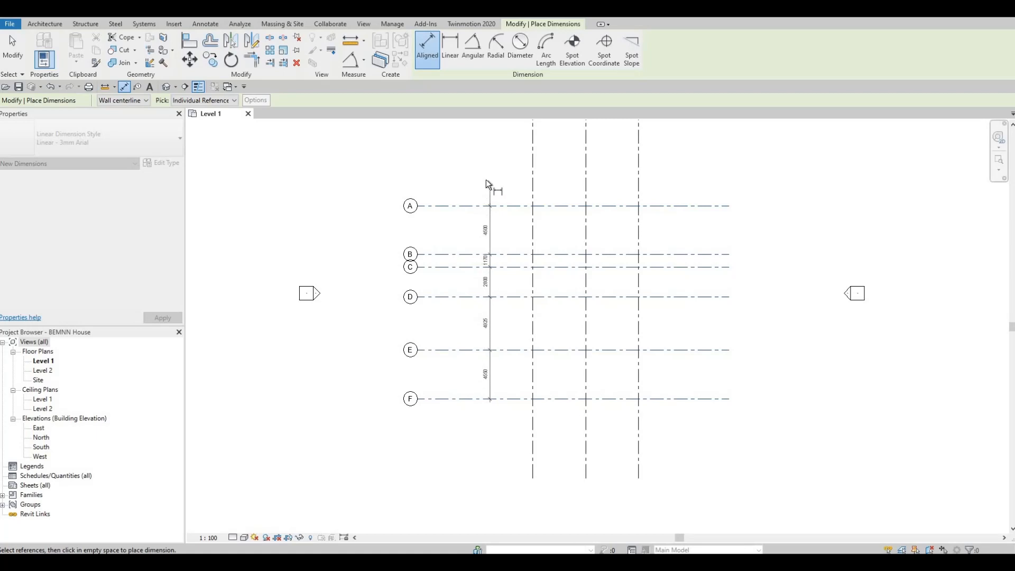
click(482, 197)
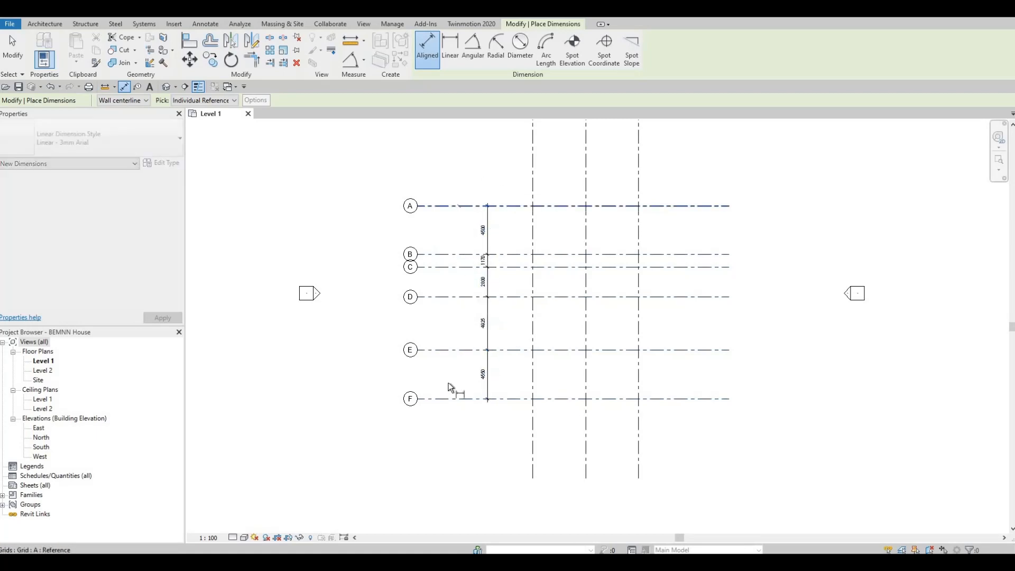
Add an overall aligned dimension between grids A and F, outside the dimension string for the individual bays
click(452, 399)
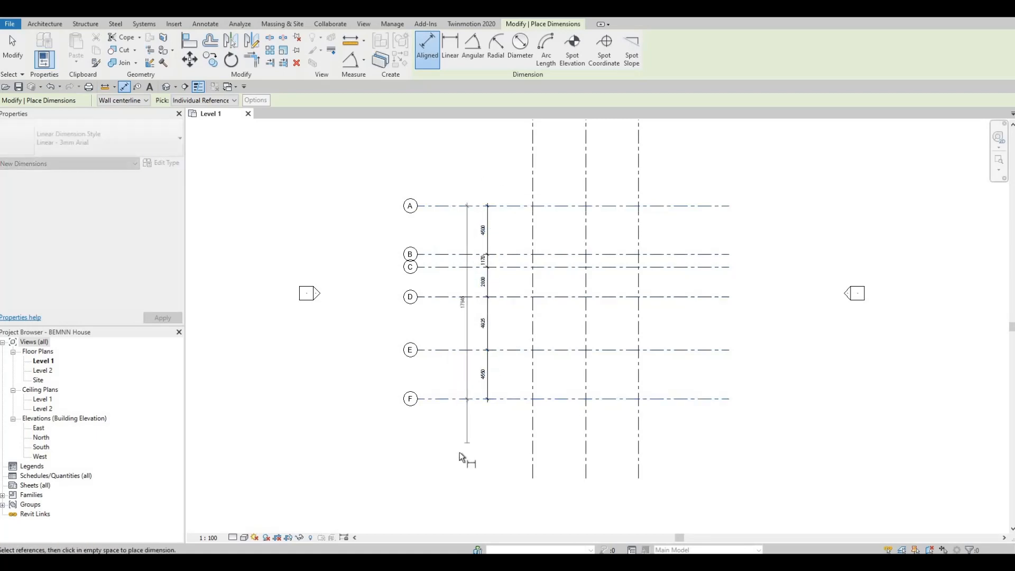
click(460, 320)
scroll(454, 321, up, 5)
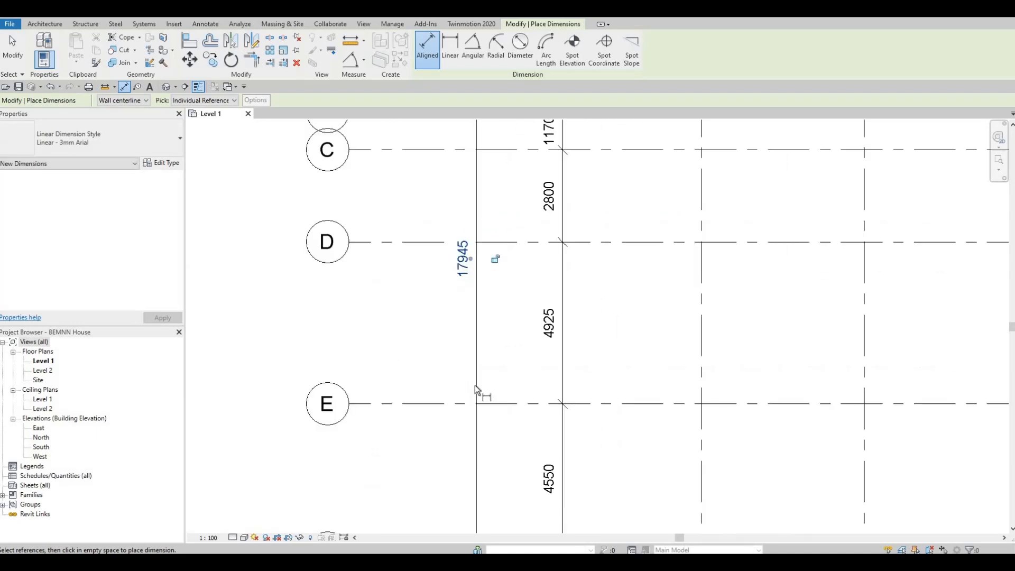
Place a continuous aligned dimension string across grid lines 1, 2 and 3, above grid A
scroll(476, 383, down, 2)
middle_drag(543, 317, 455, 532)
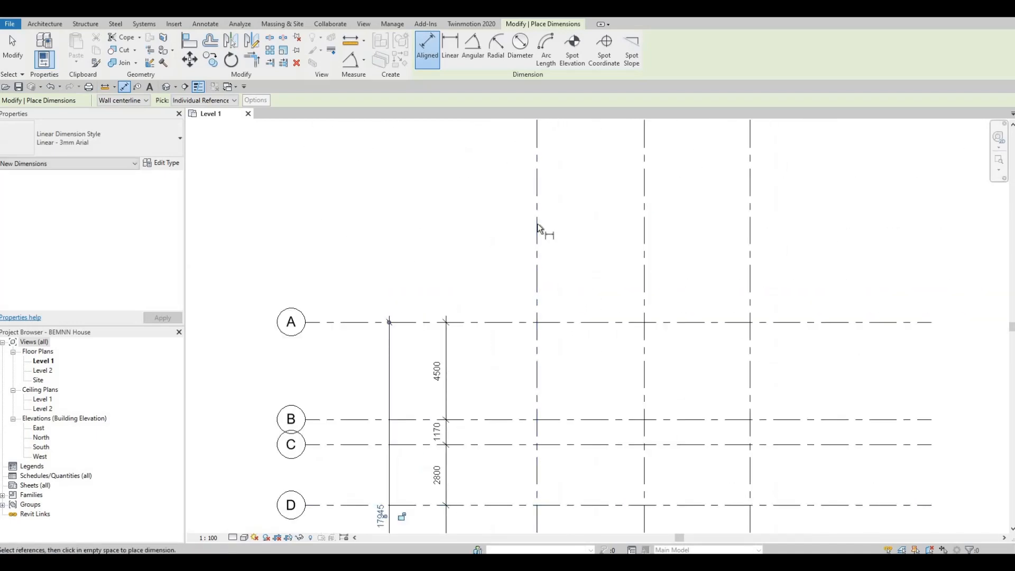
click(537, 223)
click(642, 221)
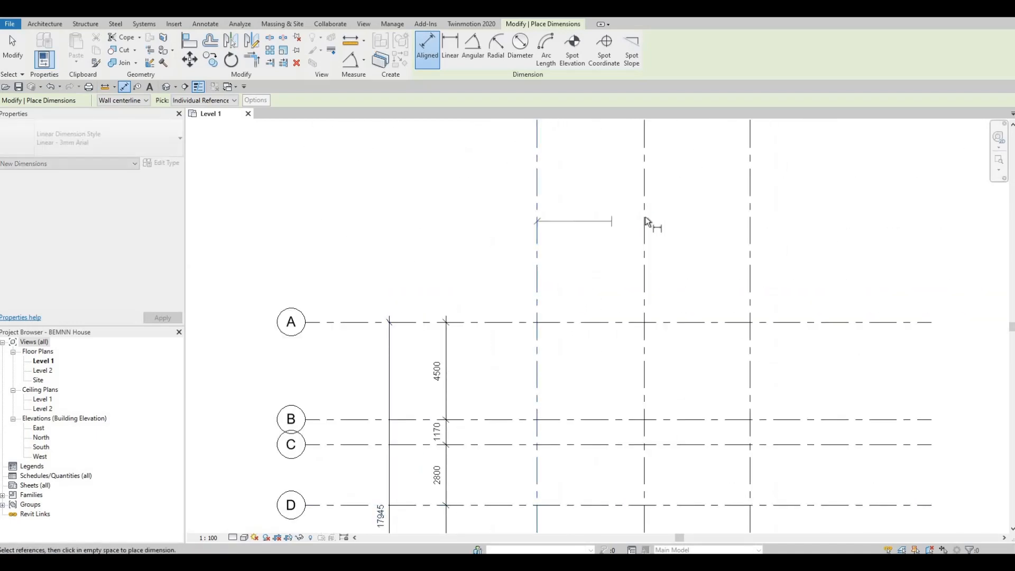
click(750, 233)
click(836, 253)
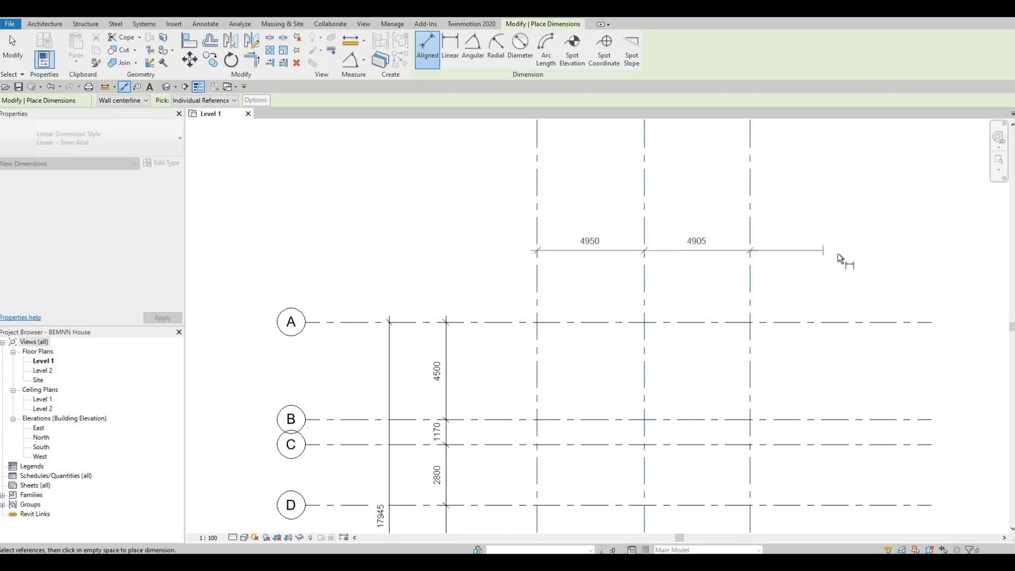
Add an overall aligned dimension between grids 1 and 3 above the bay dimensions, and finish dimensioning
middle_drag(631, 309, 602, 380)
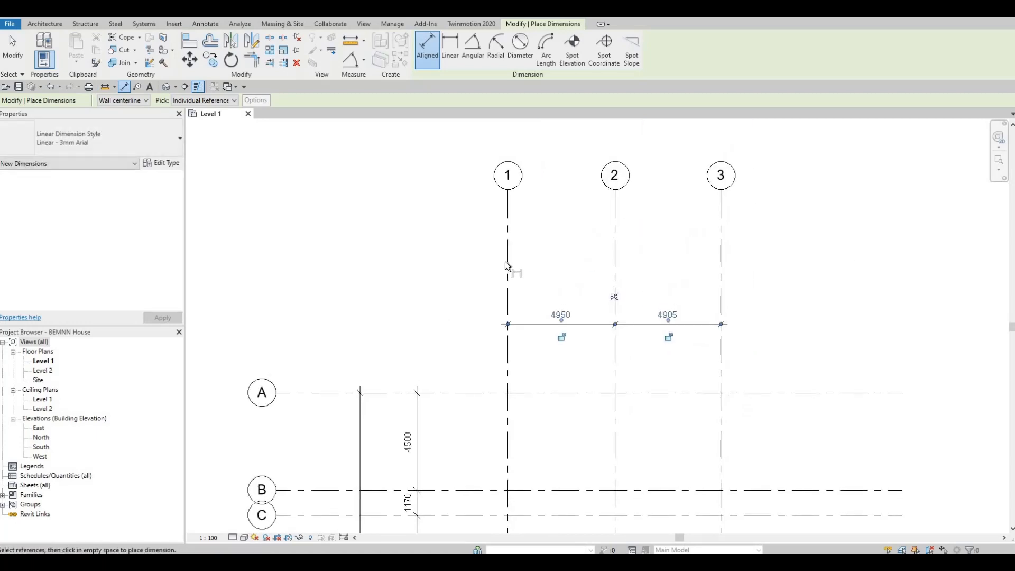
click(506, 263)
click(721, 268)
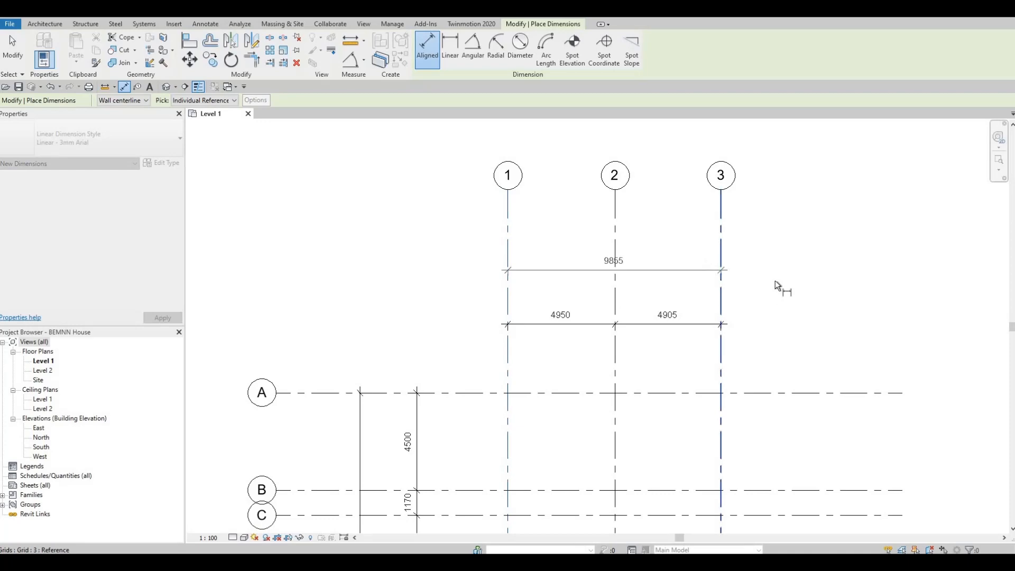
click(771, 284)
scroll(632, 290, down, 3)
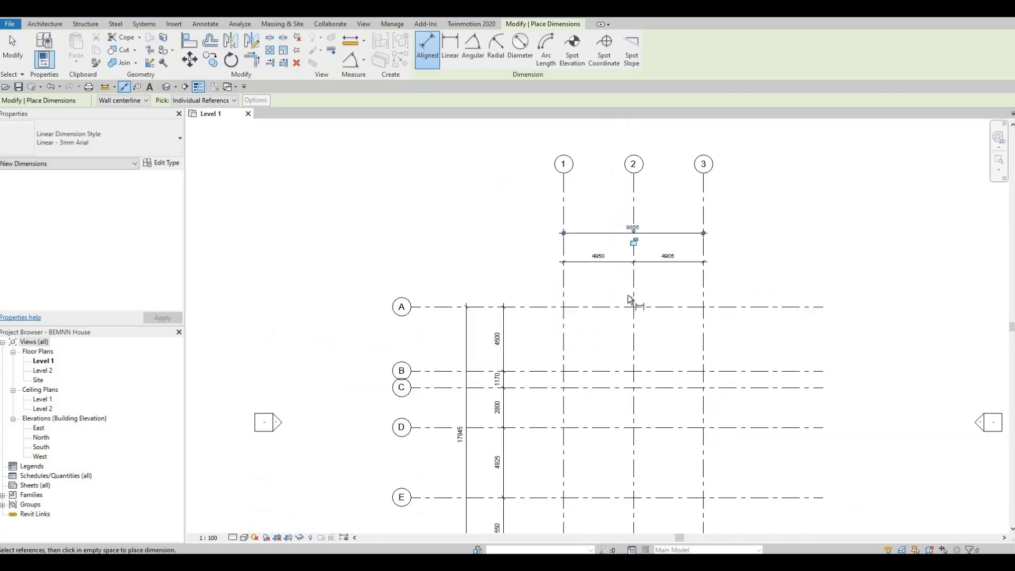
scroll(627, 294, down, 1)
key(Escape)
key(Escape)
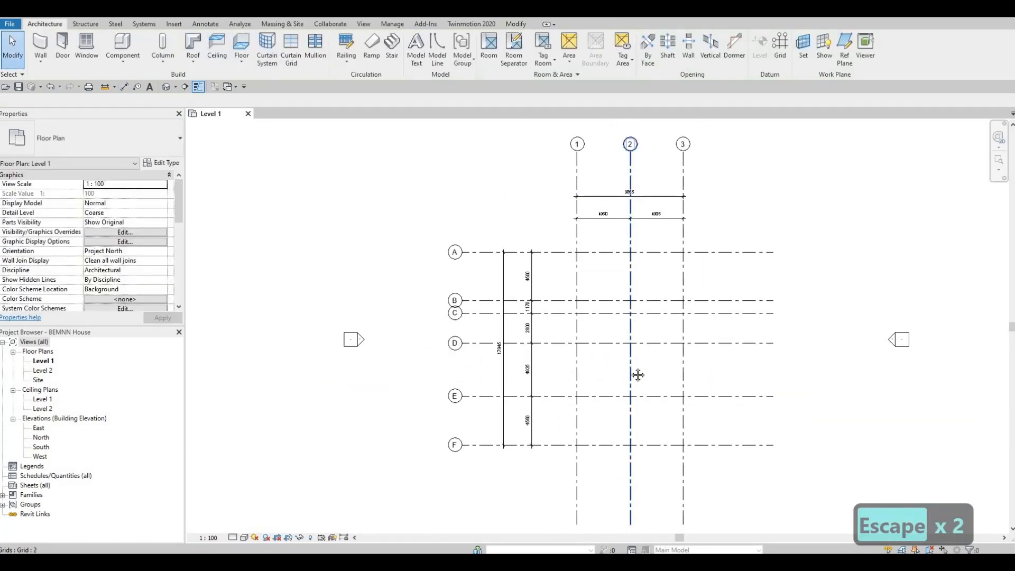
Look over the finished grid and its dimension strings on the Level 1 plan
scroll(604, 321, down, 2)
scroll(604, 321, up, 5)
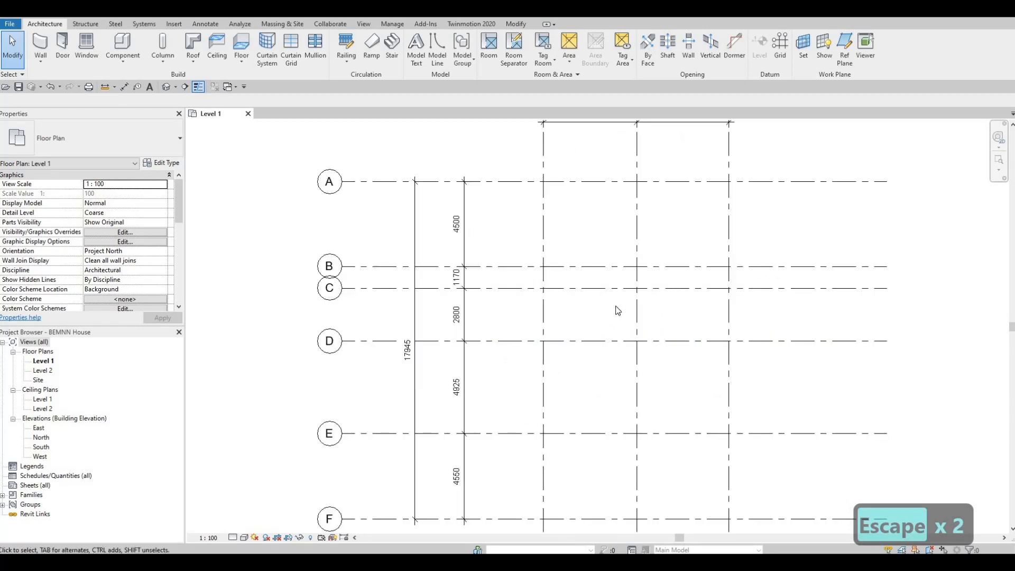
scroll(616, 309, down, 2)
middle_drag(666, 306, 636, 324)
scroll(636, 320, down, 3)
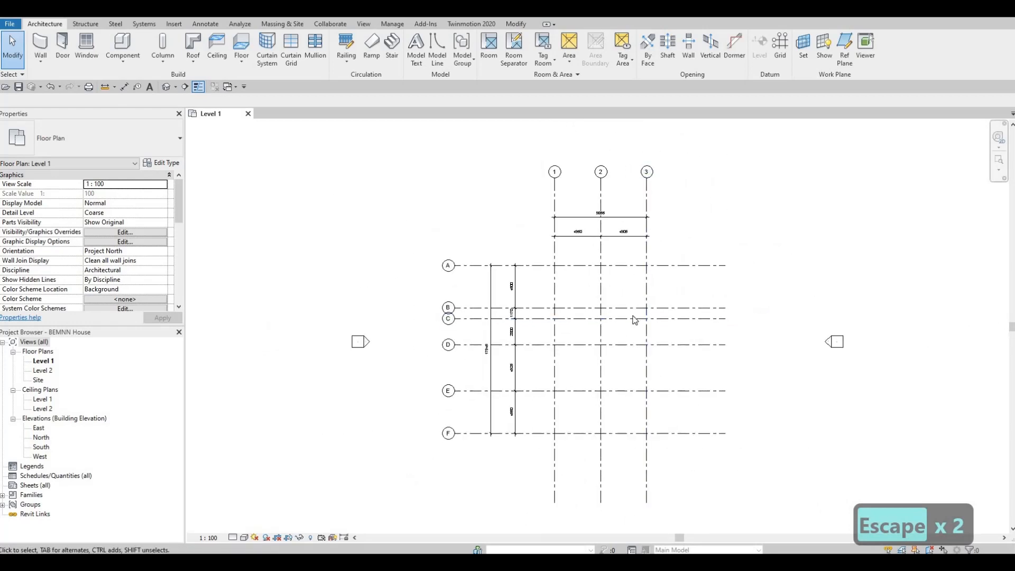
key(F1)
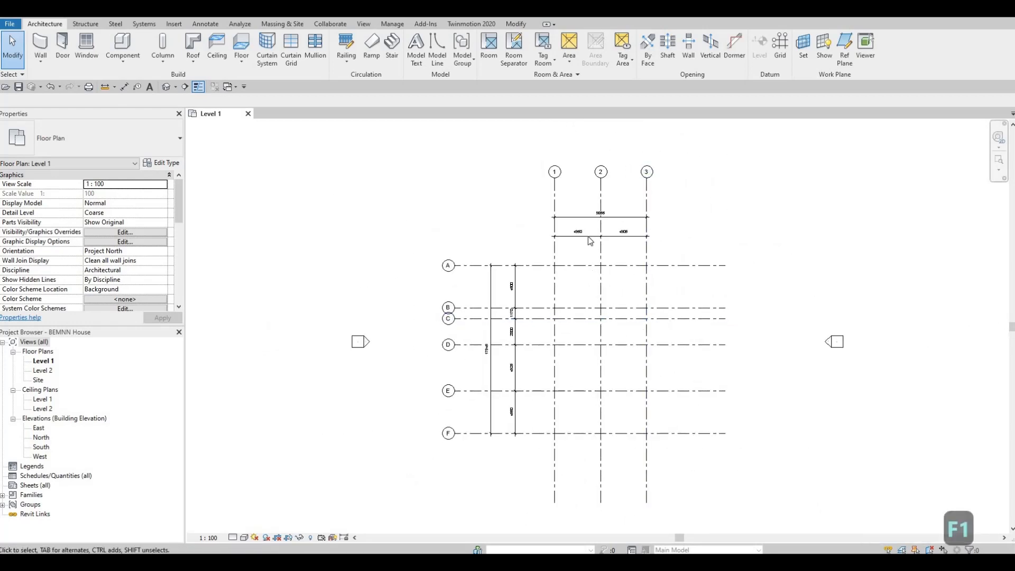
middle_drag(681, 338, 682, 273)
scroll(682, 269, down, 2)
middle_drag(644, 308, 617, 376)
scroll(610, 376, up, 3)
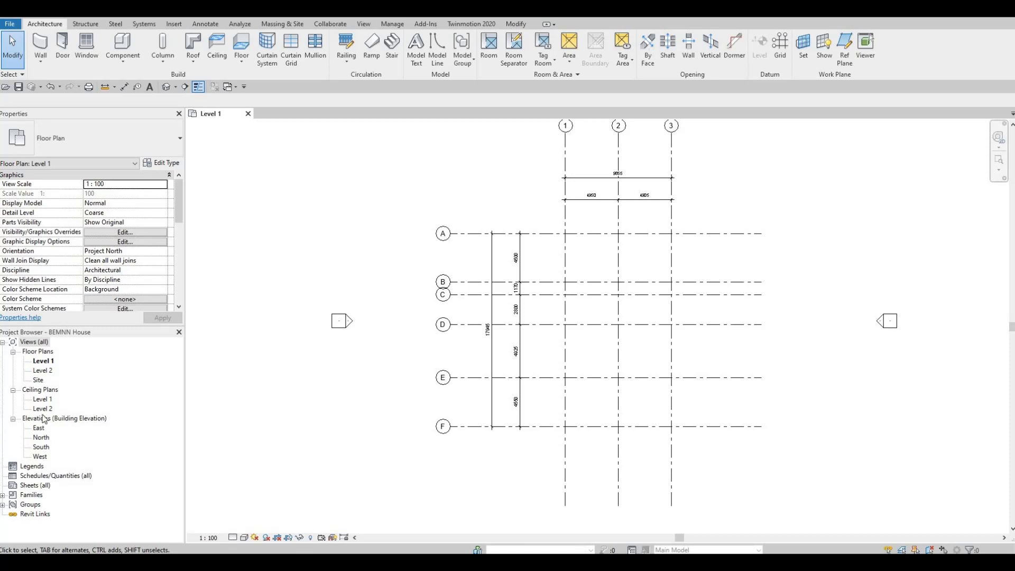
Collapse the Ceiling Plans group and open the South elevation to inspect the existing levels
click(13, 389)
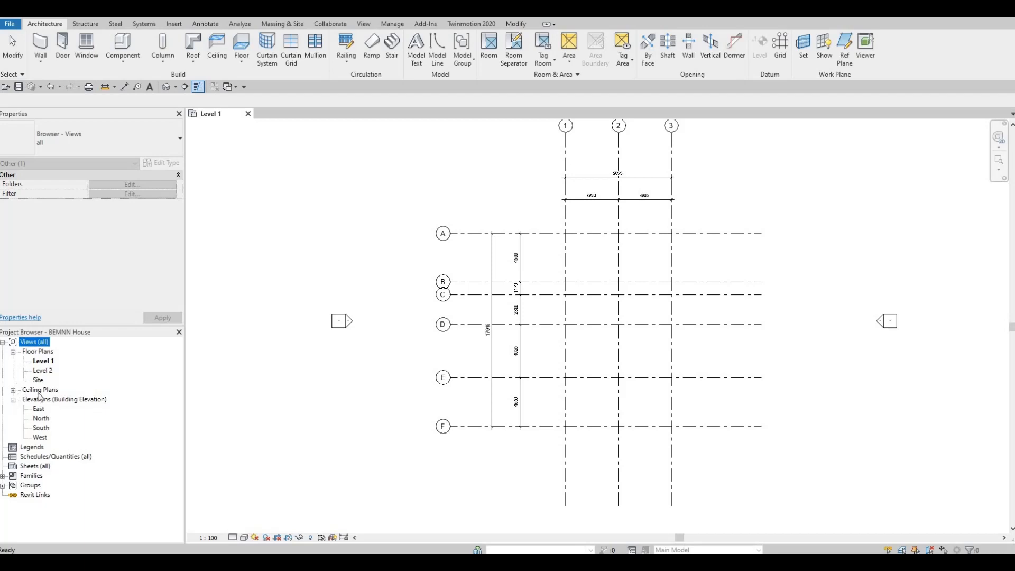
double_click(41, 428)
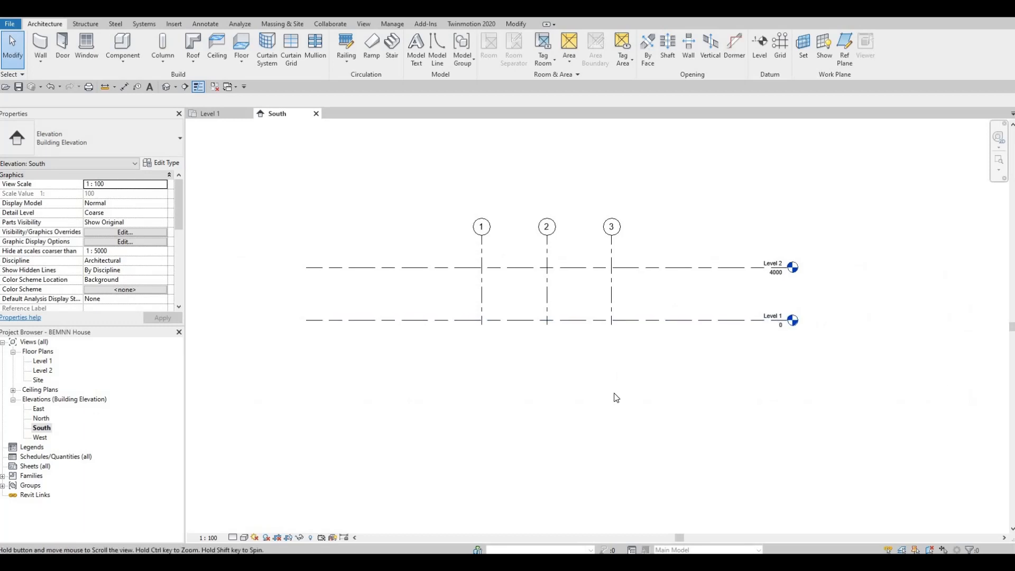
scroll(664, 356, up, 2)
middle_drag(872, 359, 897, 377)
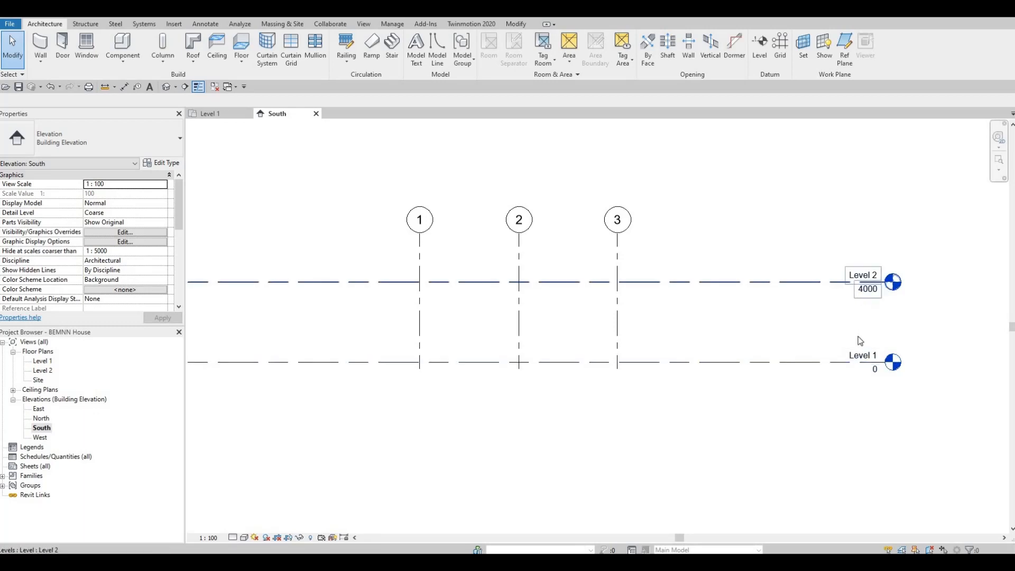
scroll(787, 307, down, 2)
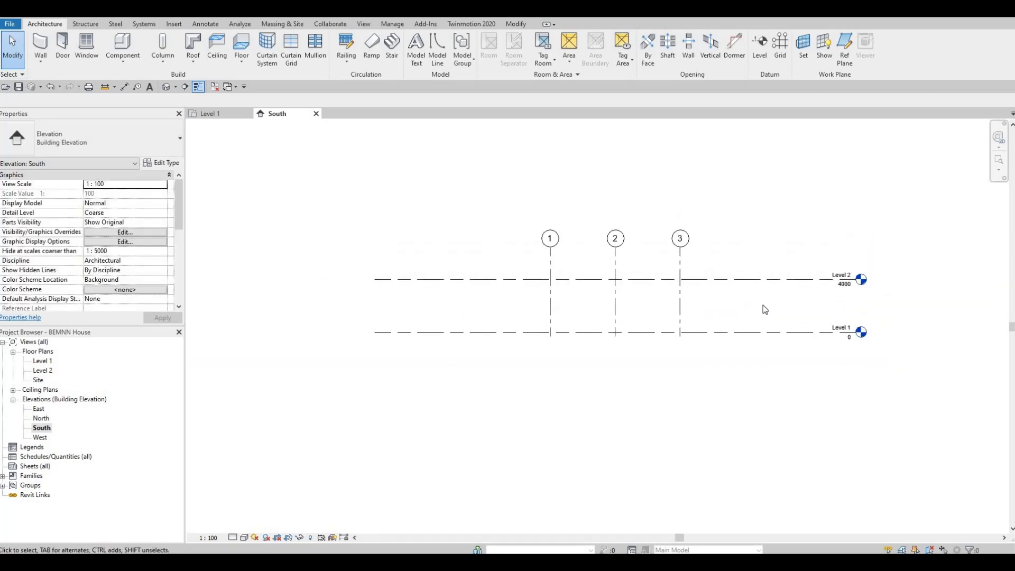
Extend grids 1, 2 and 3 upward in the South elevation so their bubbles stand well above Level 2
click(791, 281)
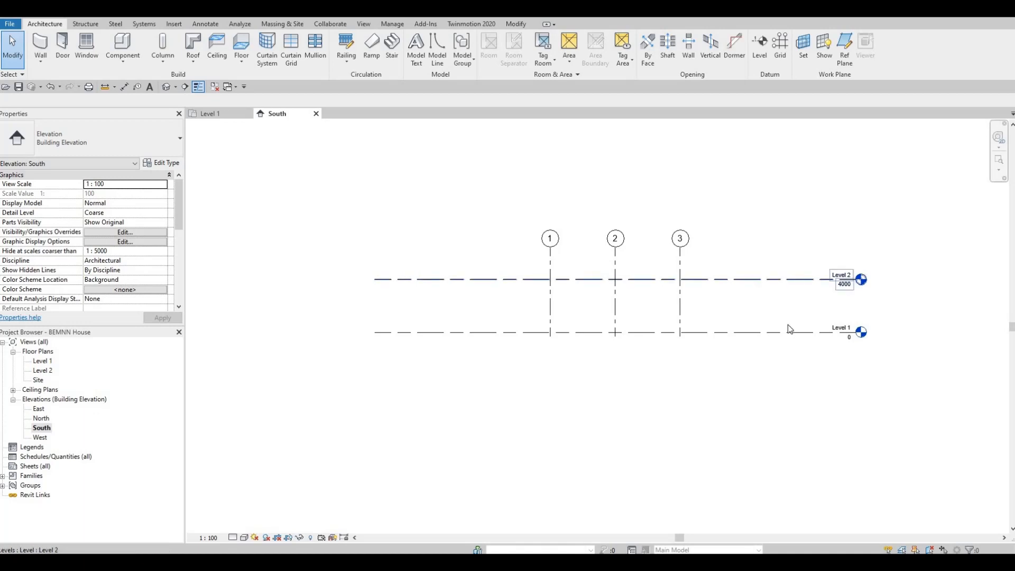
click(680, 249)
drag(680, 247, 683, 195)
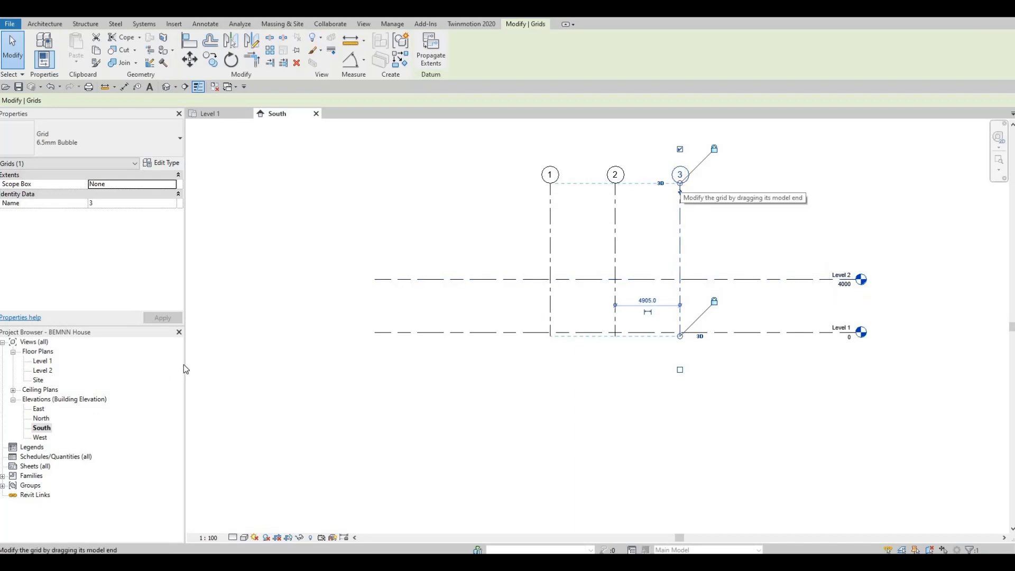
Open the Level 2 plan, compare its grids with Level 1, and close it to return to the South elevation
double_click(47, 371)
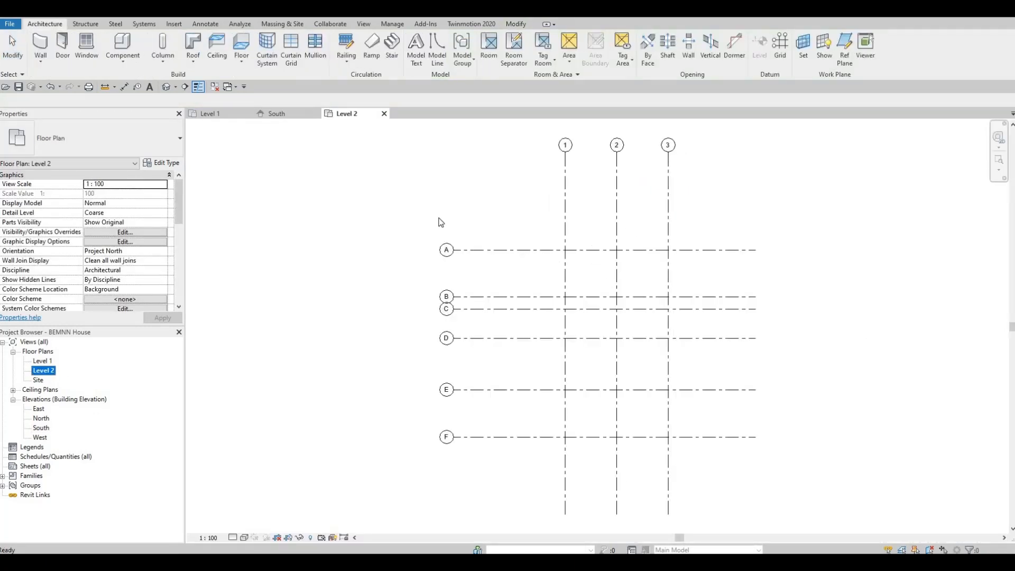
click(228, 116)
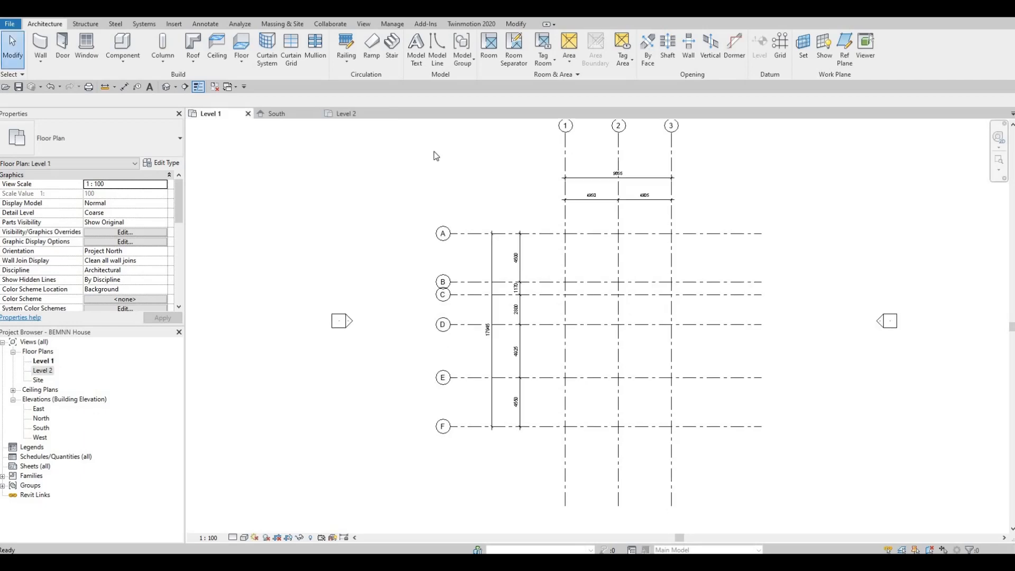
click(385, 117)
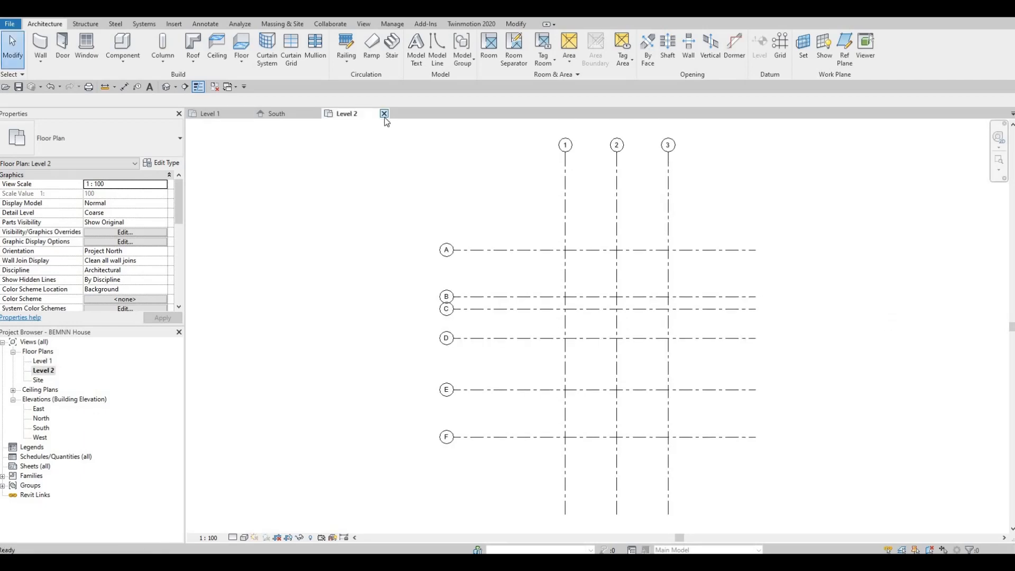
click(384, 113)
click(299, 113)
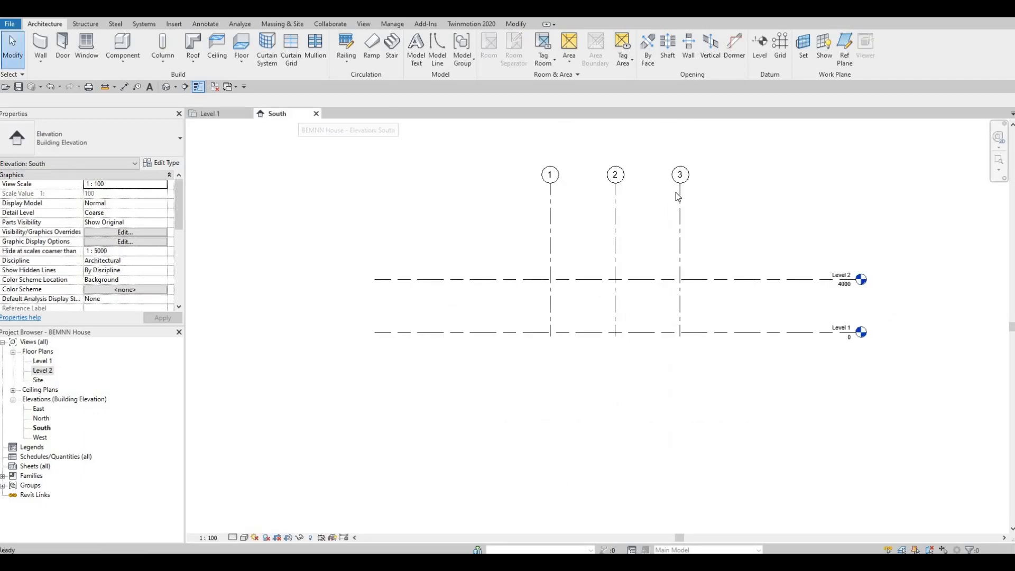
Try lowering the tops of grids 1–3 below Level 2 in the South elevation and check the Level 2 plan
click(681, 193)
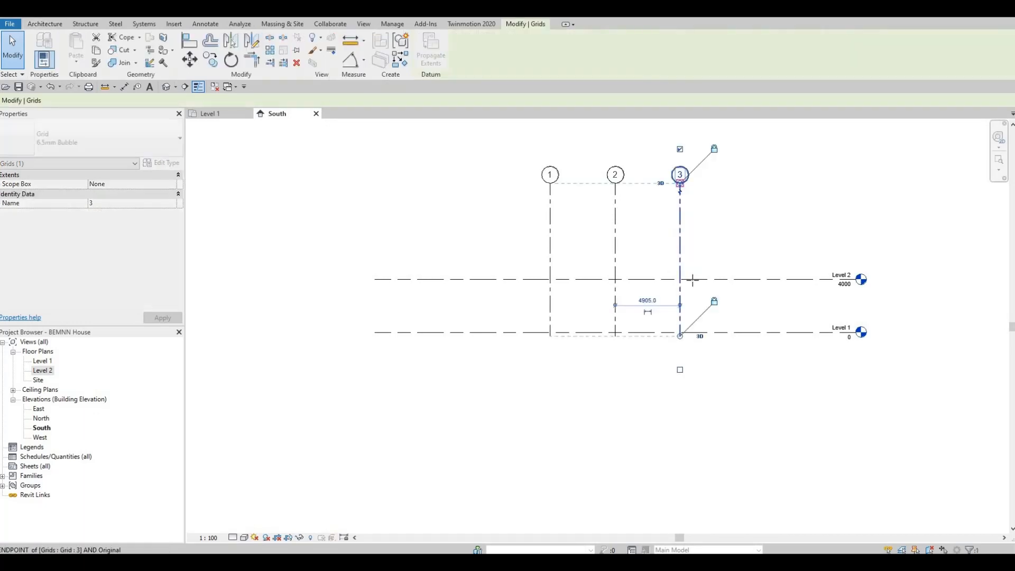
drag(694, 291, 692, 320)
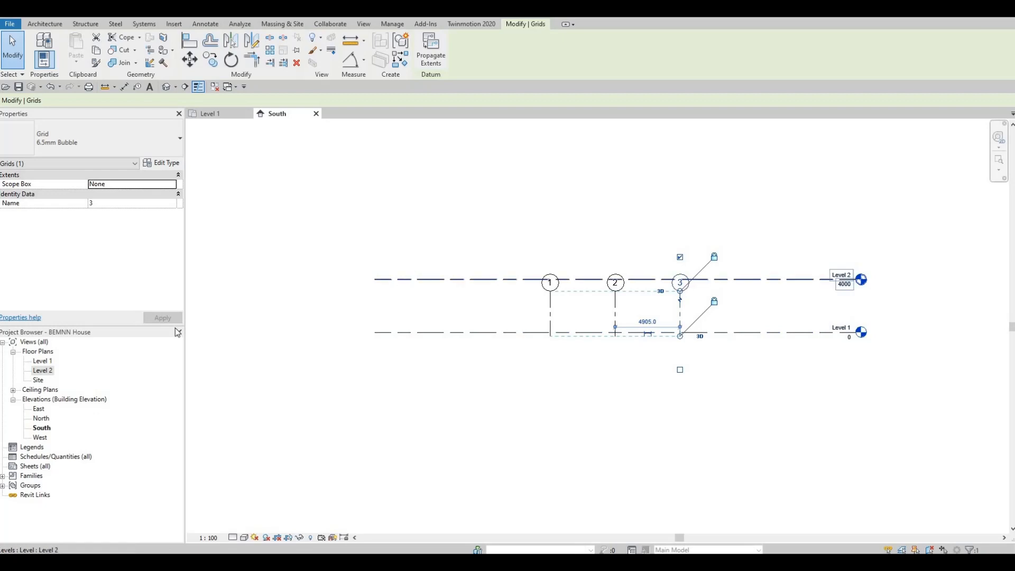
double_click(42, 370)
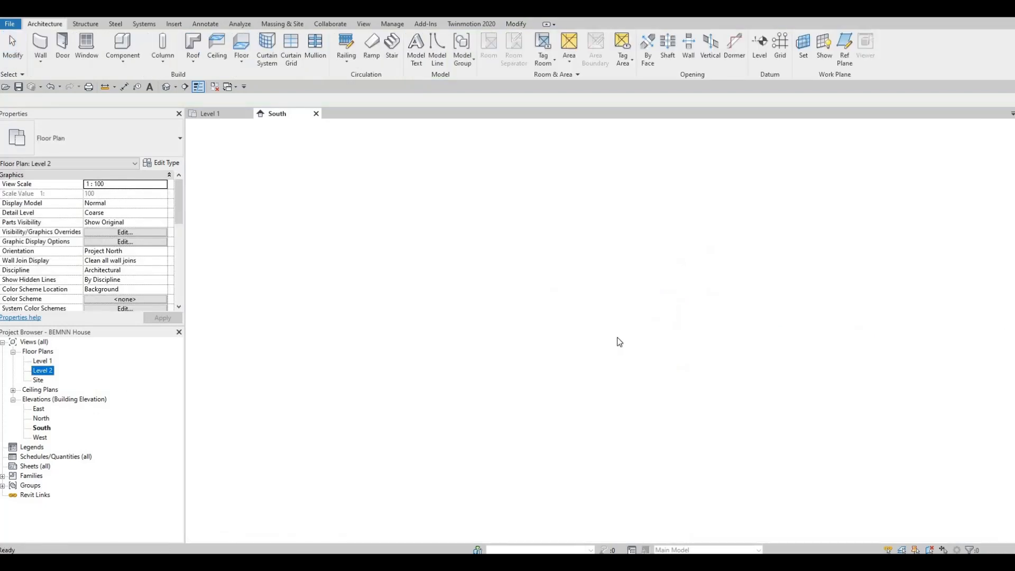
scroll(597, 288, down, 1)
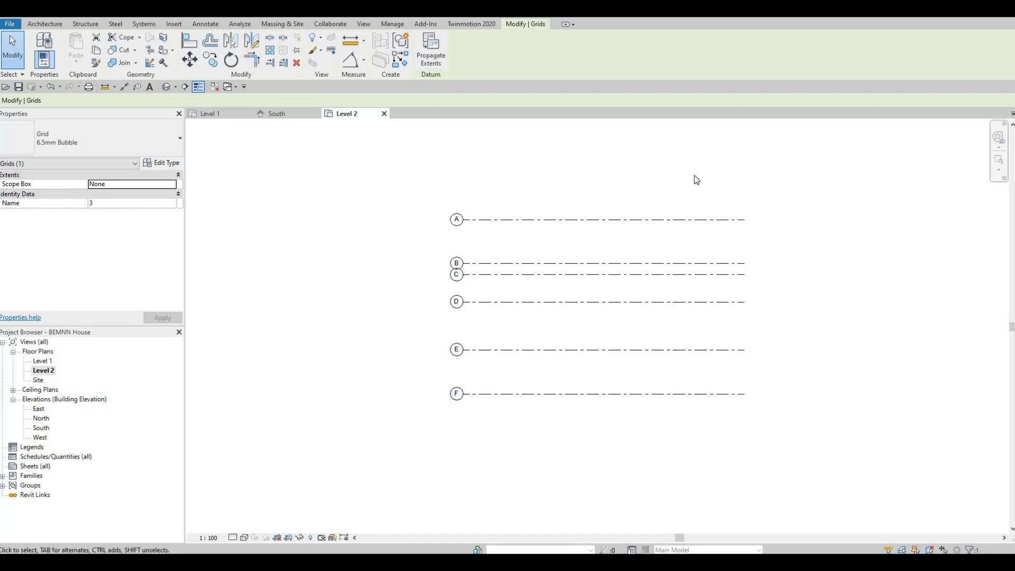
Return to the South elevation and raise the tops of grids 1–3 well above Level 2 again
click(276, 114)
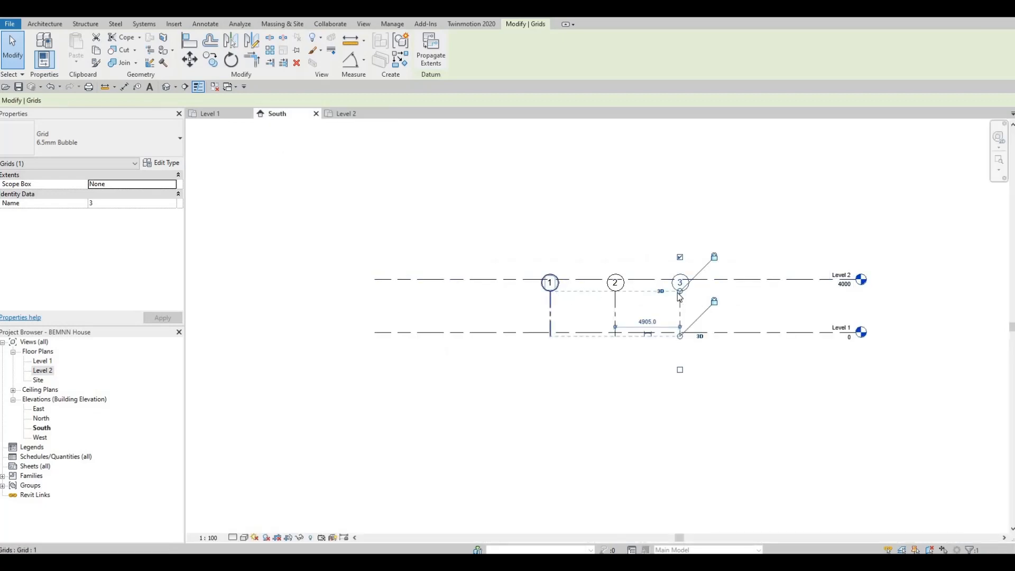
drag(680, 291, 705, 241)
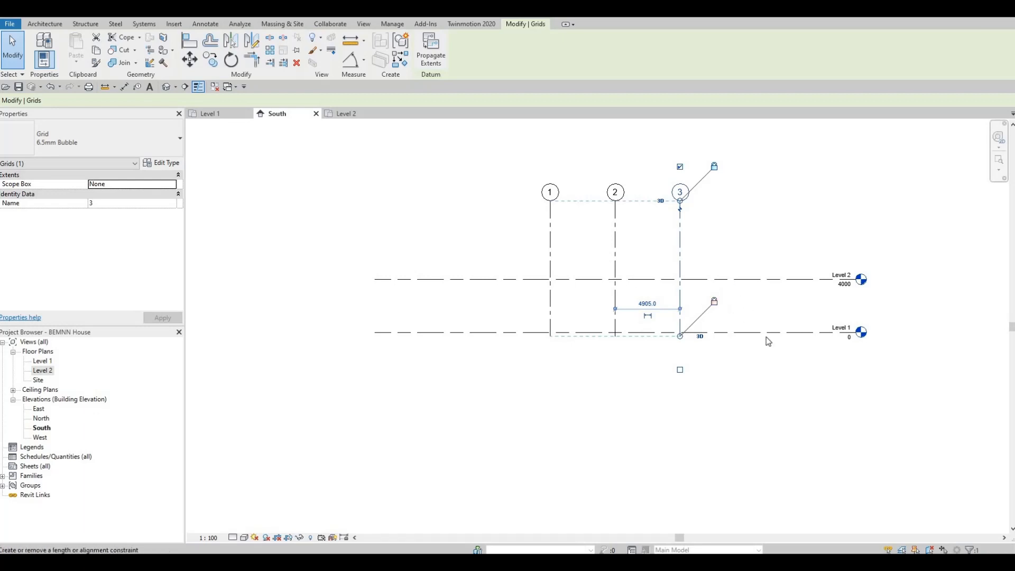
scroll(765, 337, up, 2)
scroll(719, 339, down, 4)
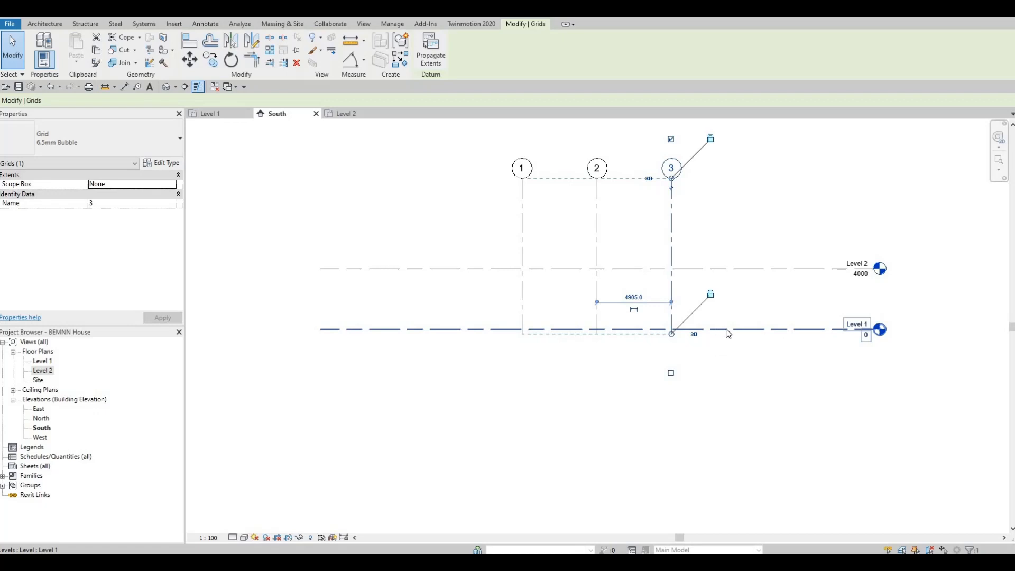
Draw a new level 1300 mm below Level 1, aligned with both ends of the existing levels
click(710, 358)
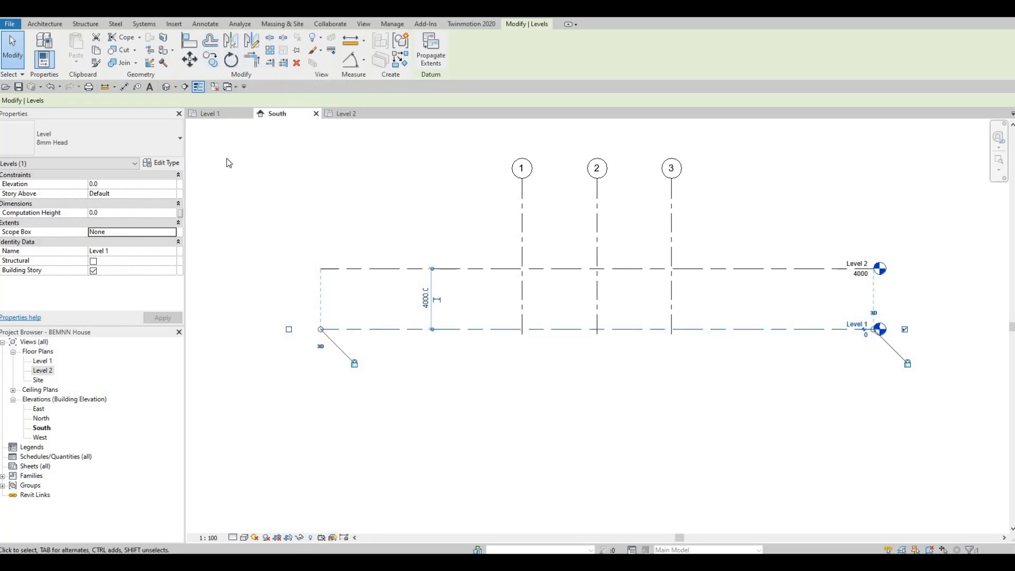
click(46, 24)
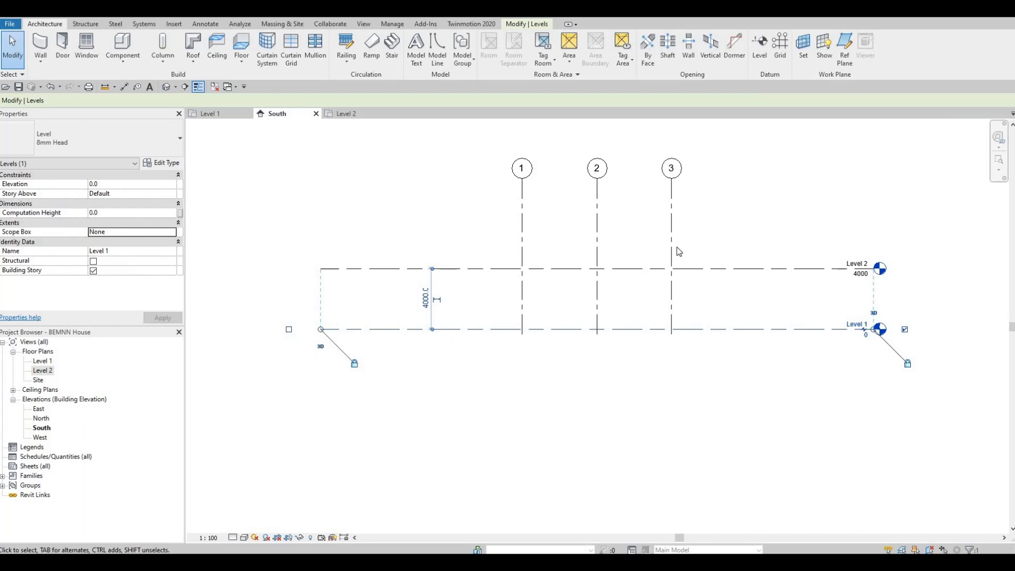
key(l)
key(l)
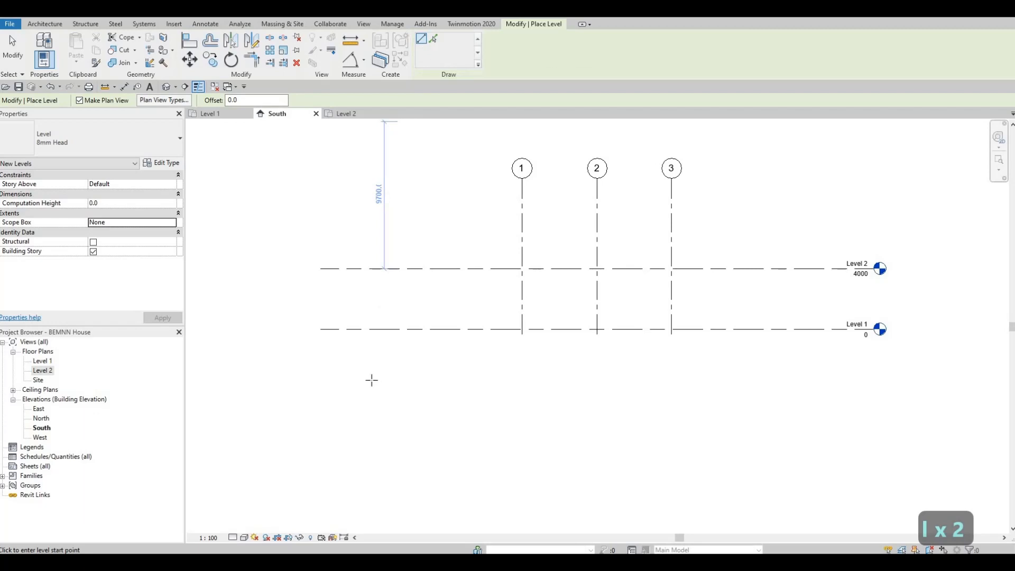
click(444, 349)
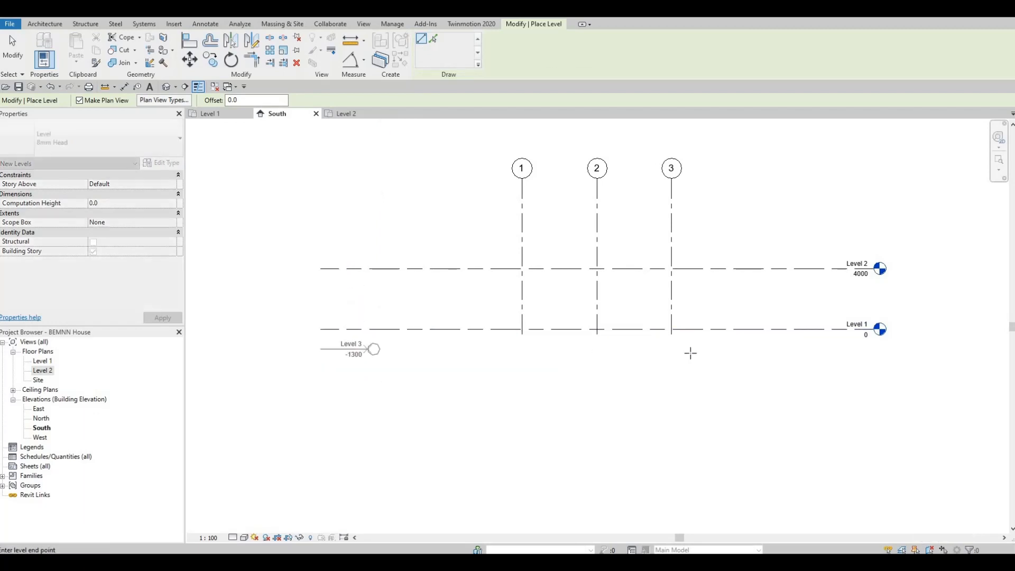
click(871, 365)
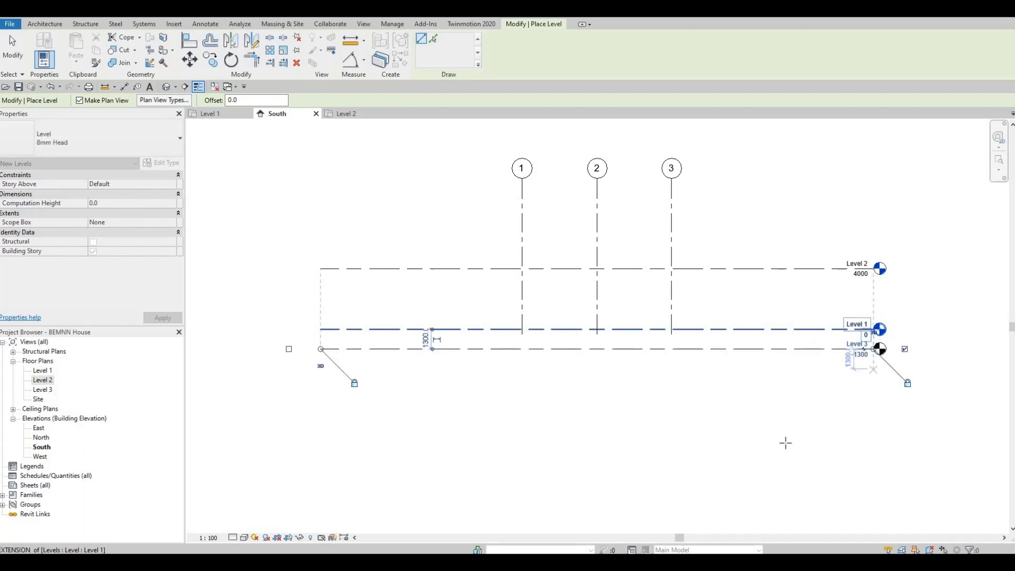
key(Escape)
key(Escape)
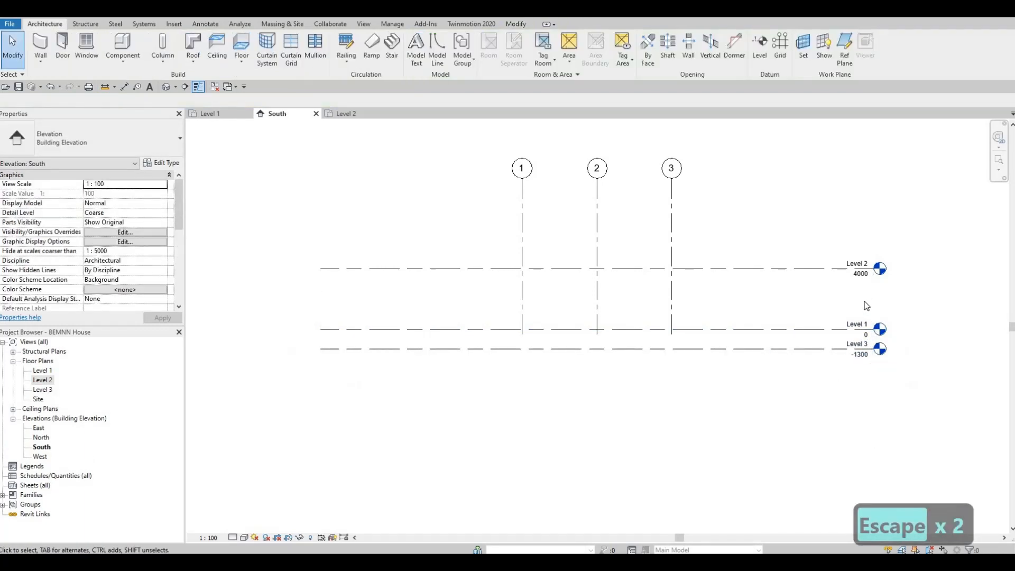
Set the elevation of the new lowest level to -500
scroll(846, 365, up, 2)
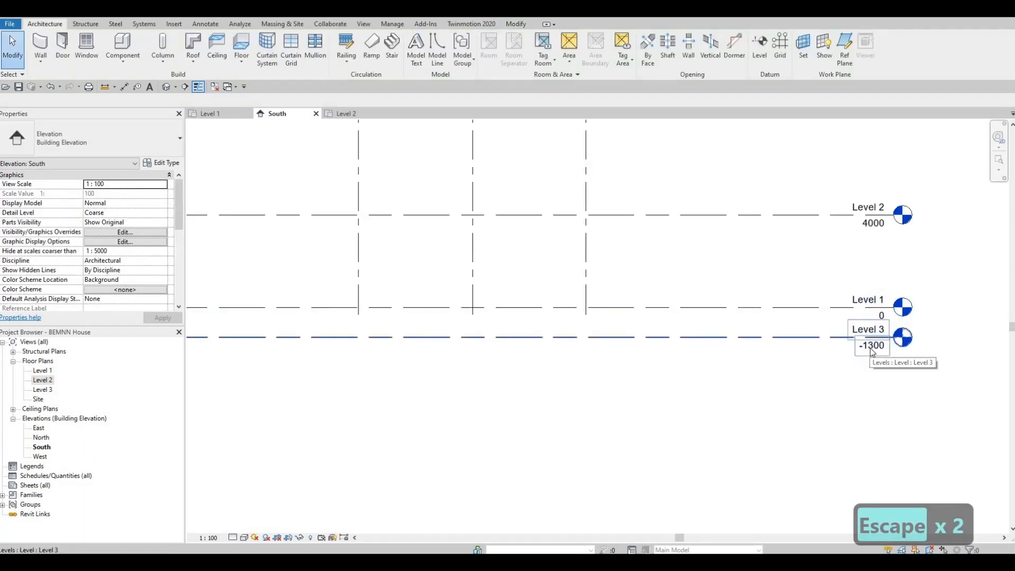
double_click(870, 349)
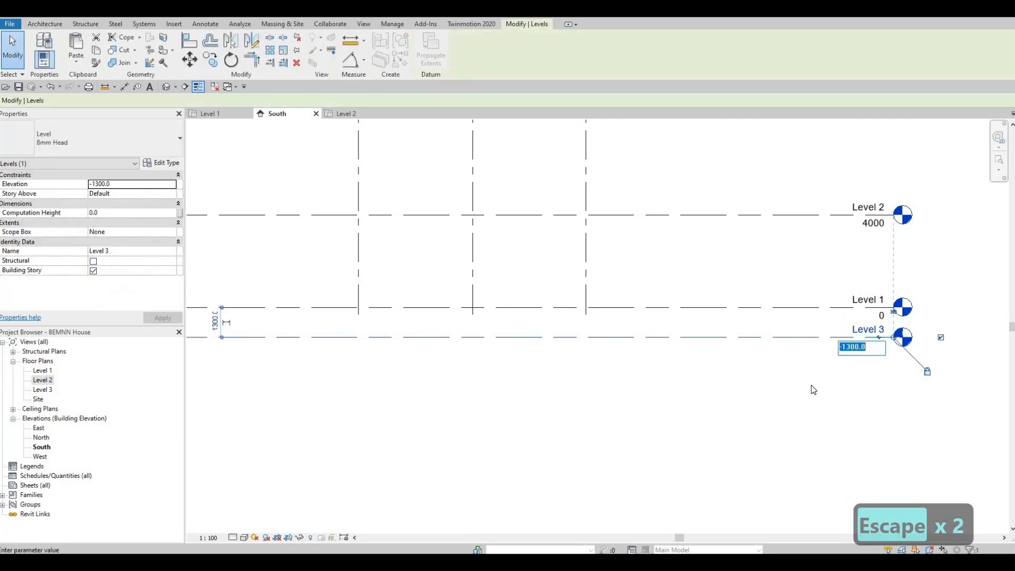
text(-)
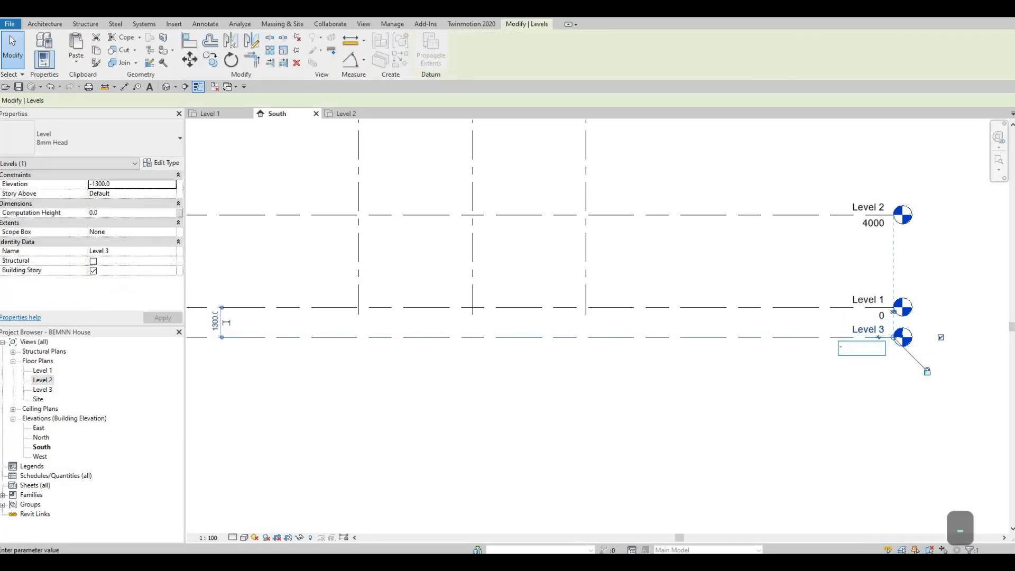
text(500)
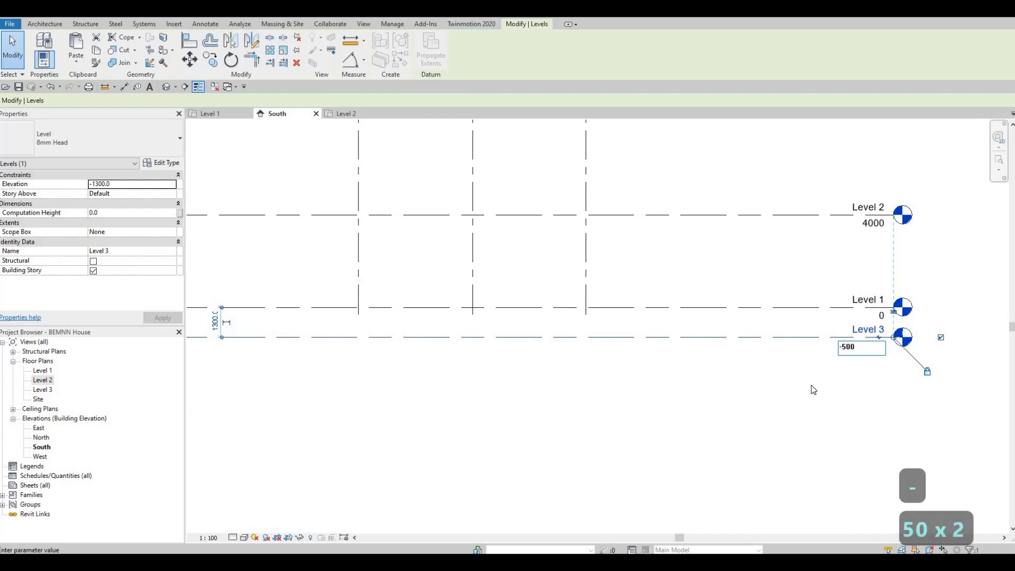
key(Return)
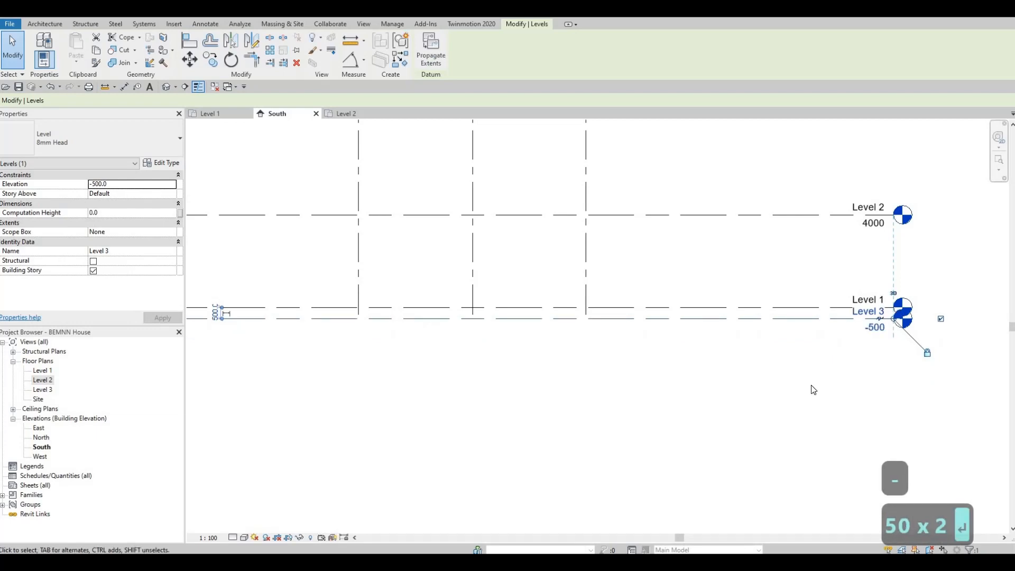
Rename the lowest level, Level 3, to Ground Floor and rename its corresponding views to match
click(857, 313)
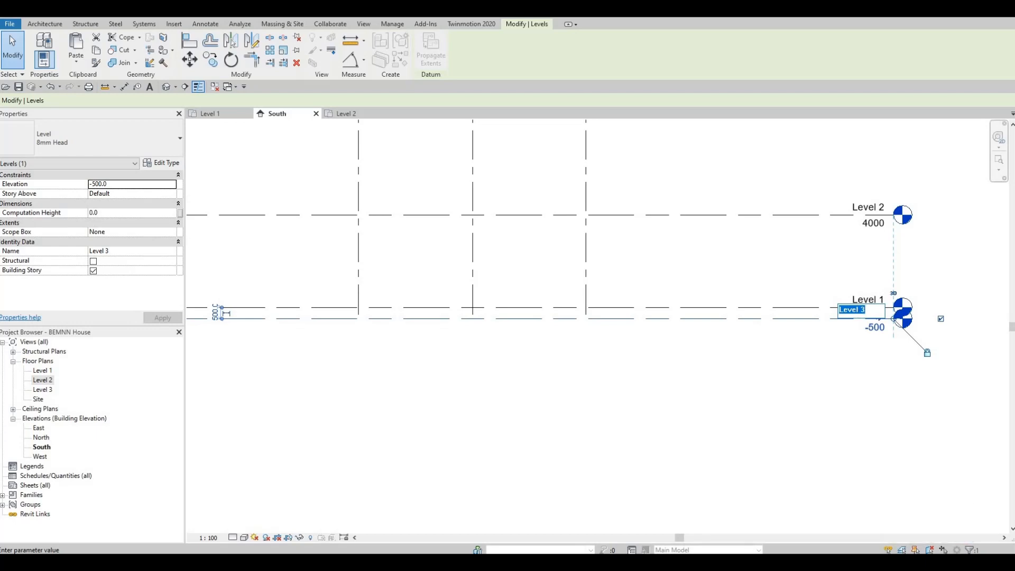
text(ground)
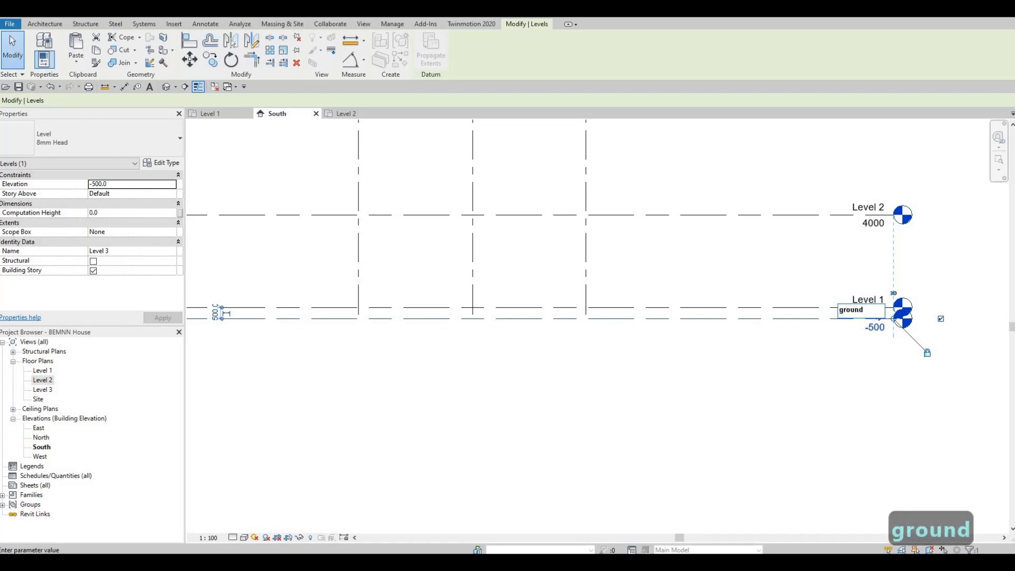
key(BackSpace)
key(BackSpace)
key(BackSpace)
key(BackSpace)
key(BackSpace)
key(BackSpace)
key(Caps_Lock)
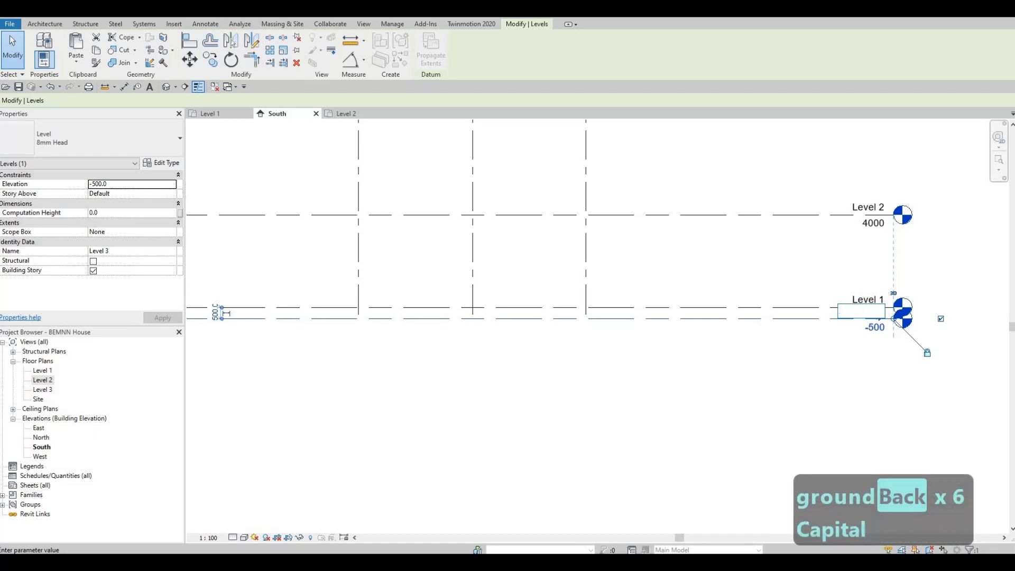
text(gROUND)
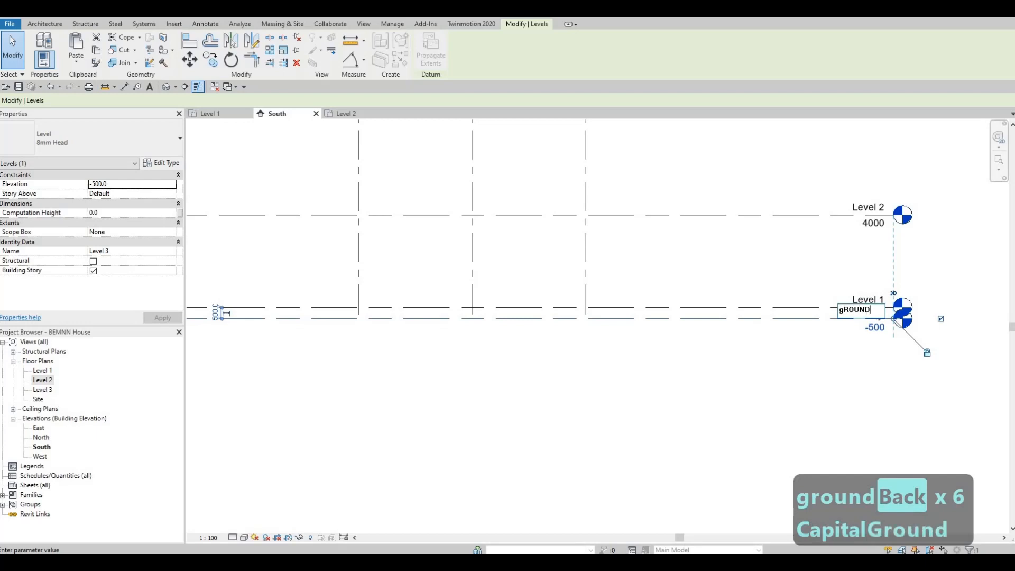
key(BackSpace)
key(BackSpace)
key(BackSpace)
key(BackSpace)
key(BackSpace)
key(BackSpace)
key(BackSpace)
key(BackSpace)
key(BackSpace)
key(BackSpace)
key(BackSpace)
key(BackSpace)
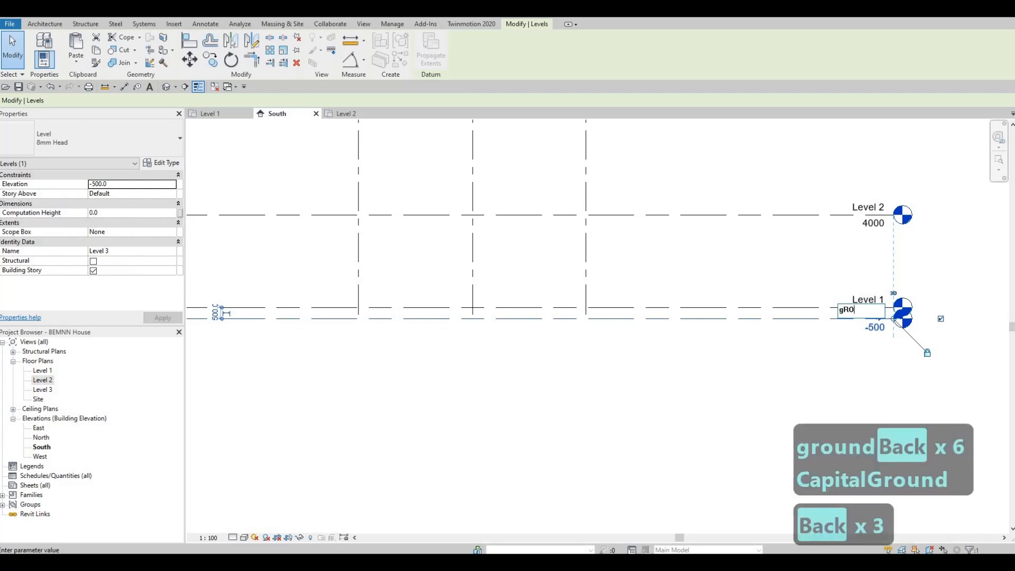
key(Caps_Lock)
text(Groun)
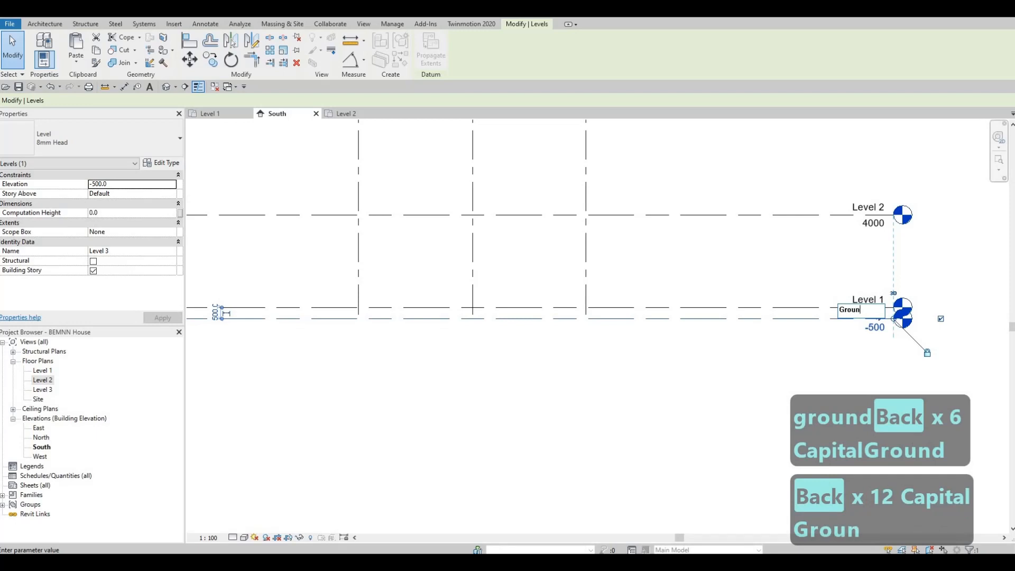
text(d Floor)
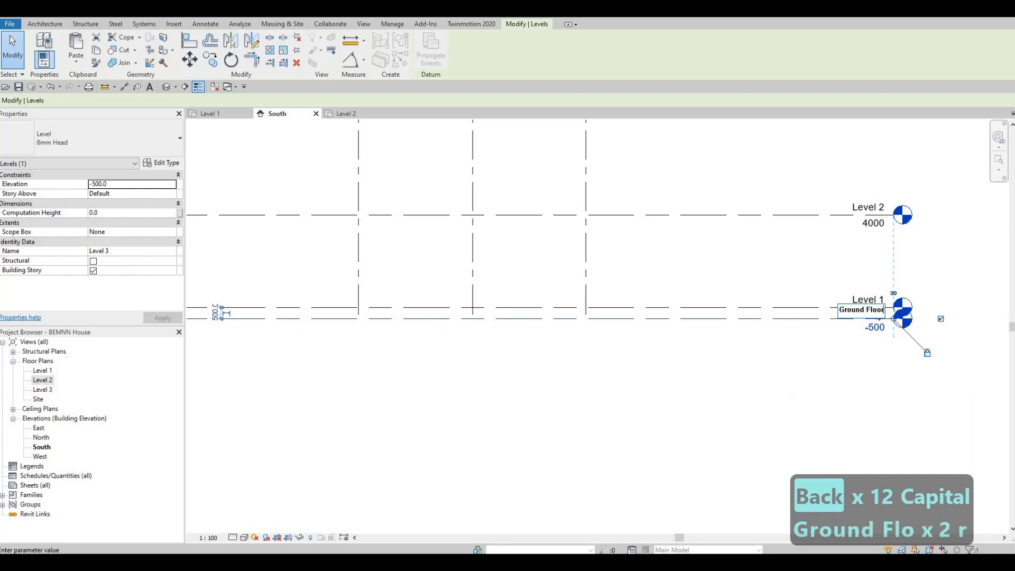
key(Return)
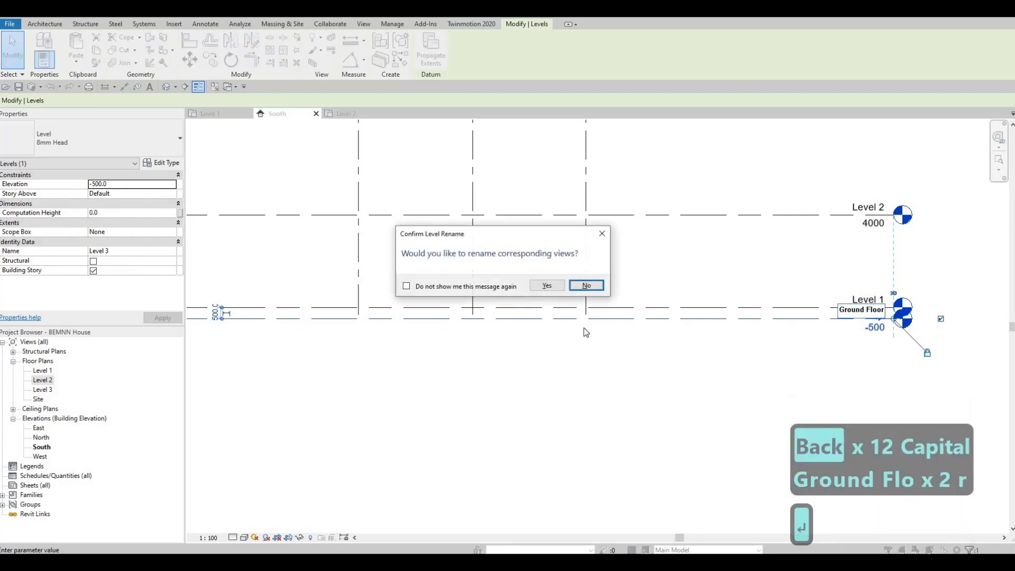
click(547, 286)
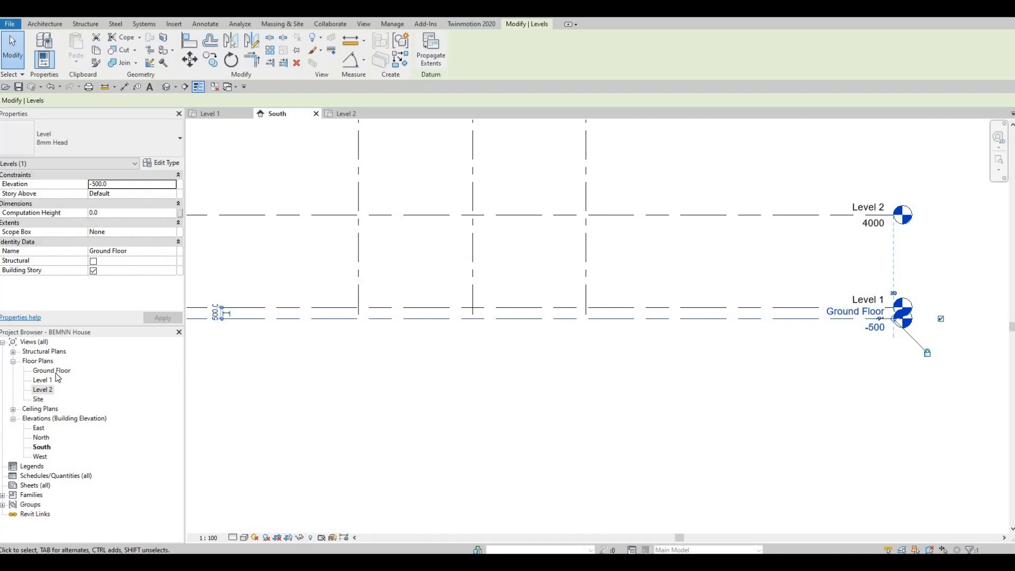
scroll(676, 356, down, 2)
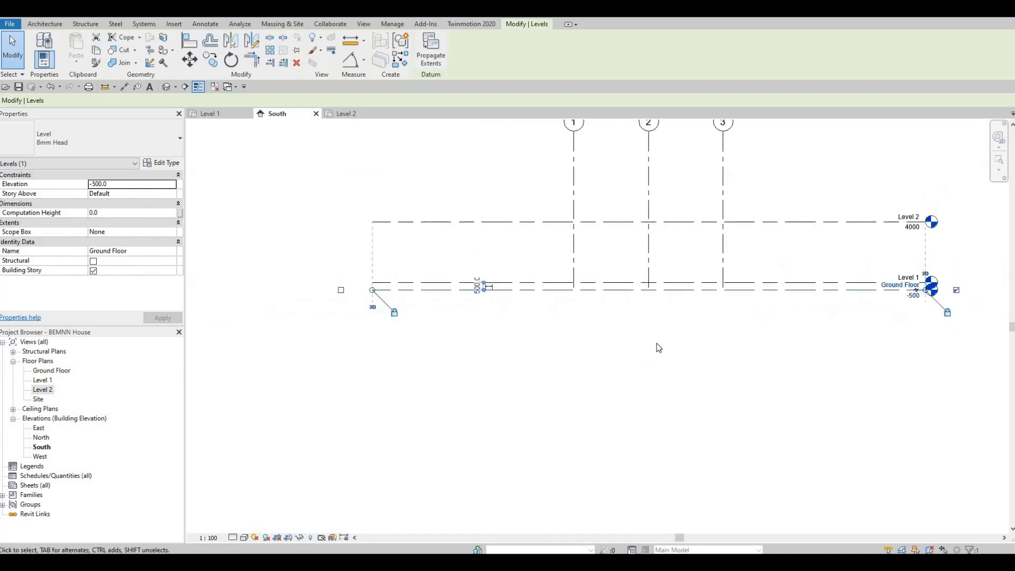
middle_drag(658, 347, 615, 353)
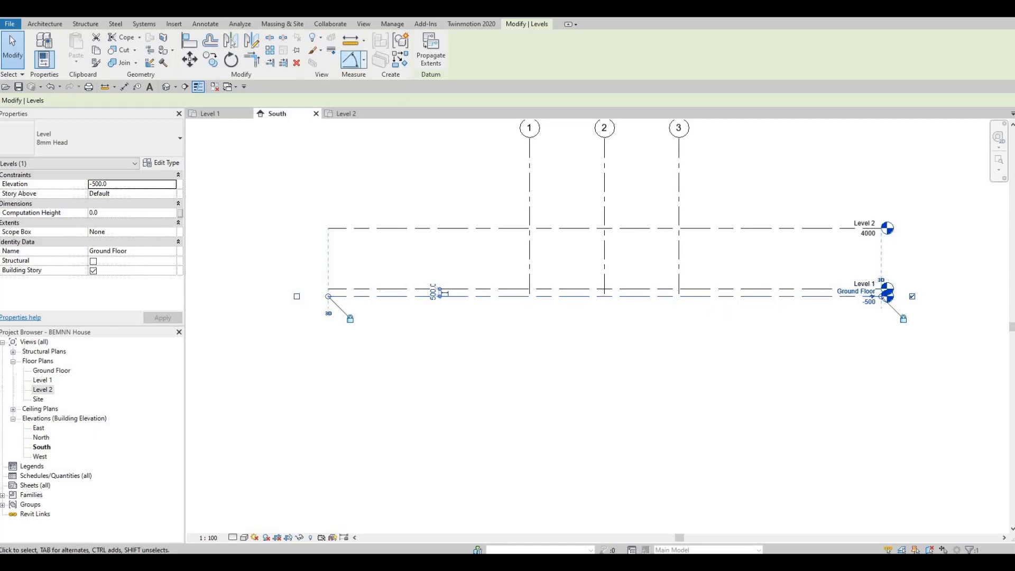
click(37, 25)
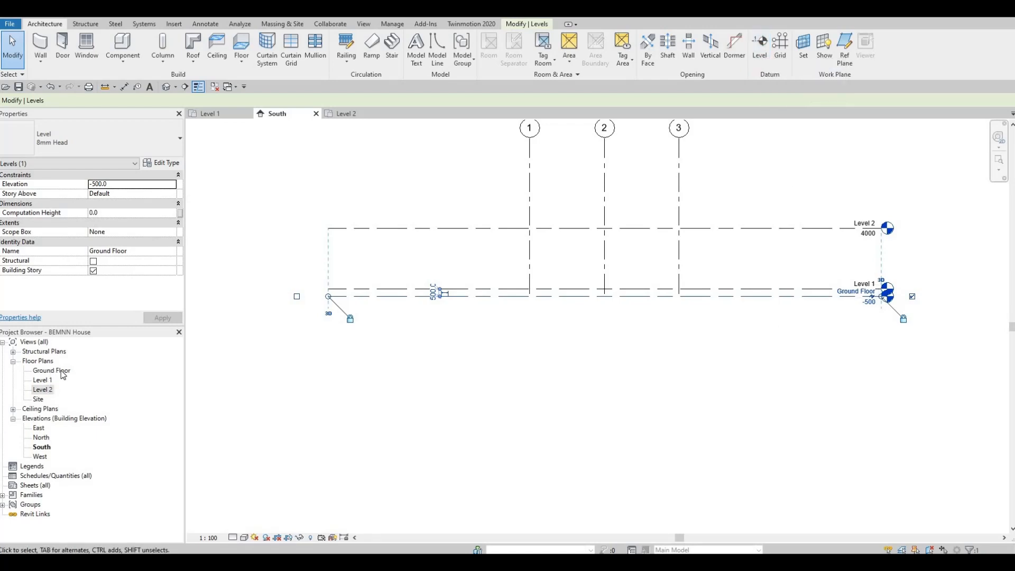
middle_drag(808, 301, 775, 300)
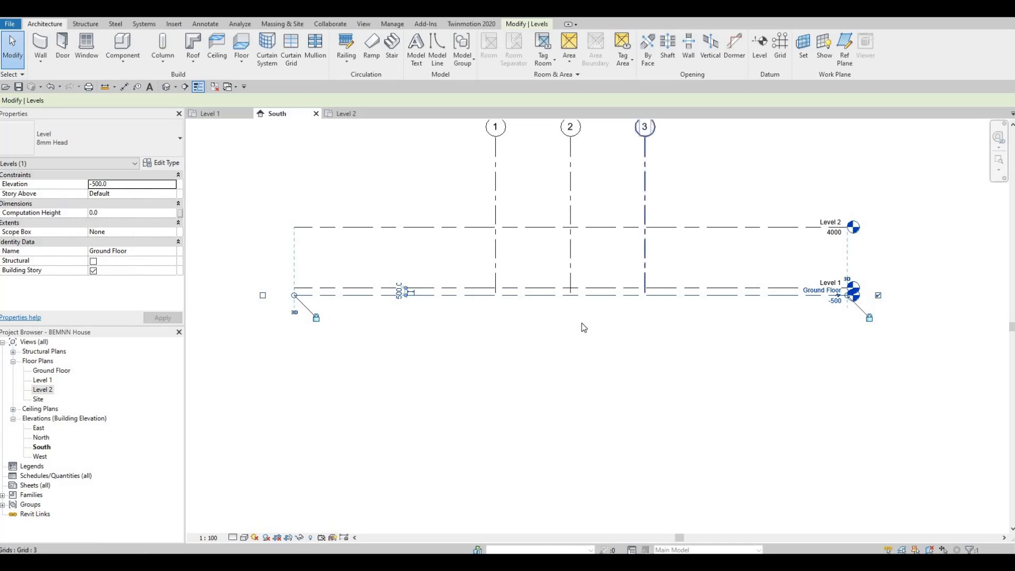
Add an elbow to the Ground Floor level line and move its head farther down, clear of the Level 1 label
scroll(709, 344, up, 5)
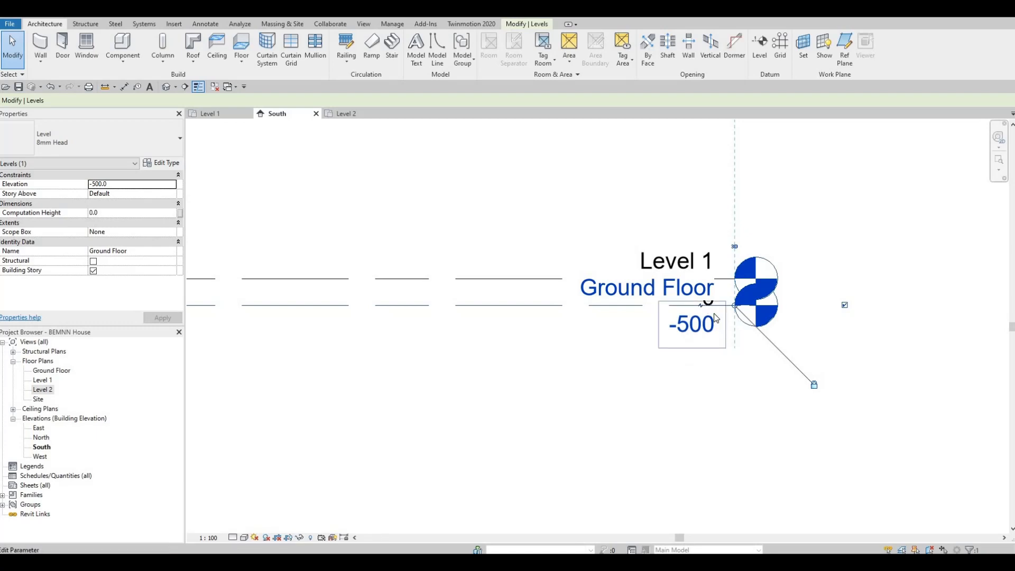
scroll(708, 309, up, 2)
scroll(709, 311, up, 3)
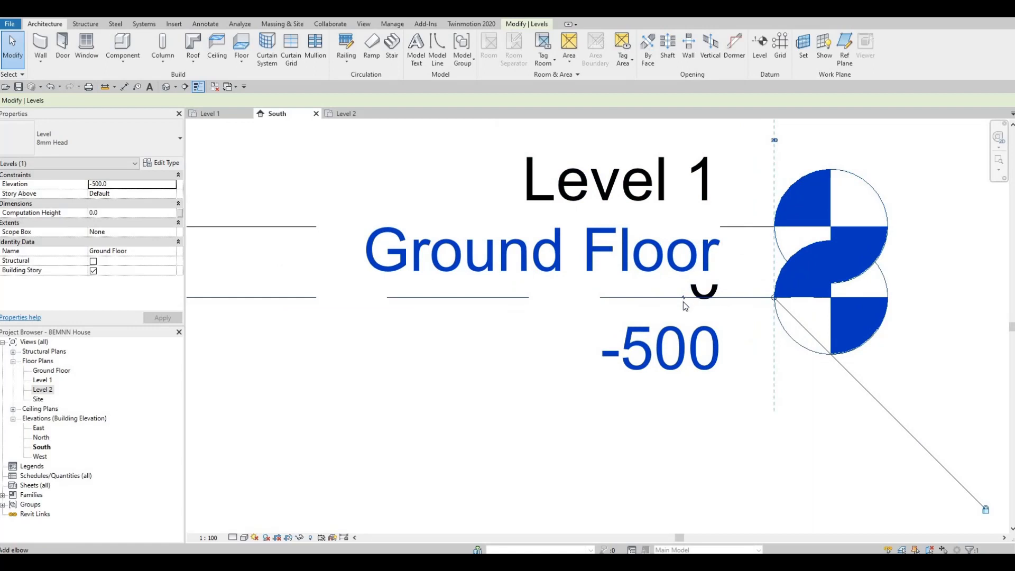
click(683, 300)
scroll(642, 264, down, 2)
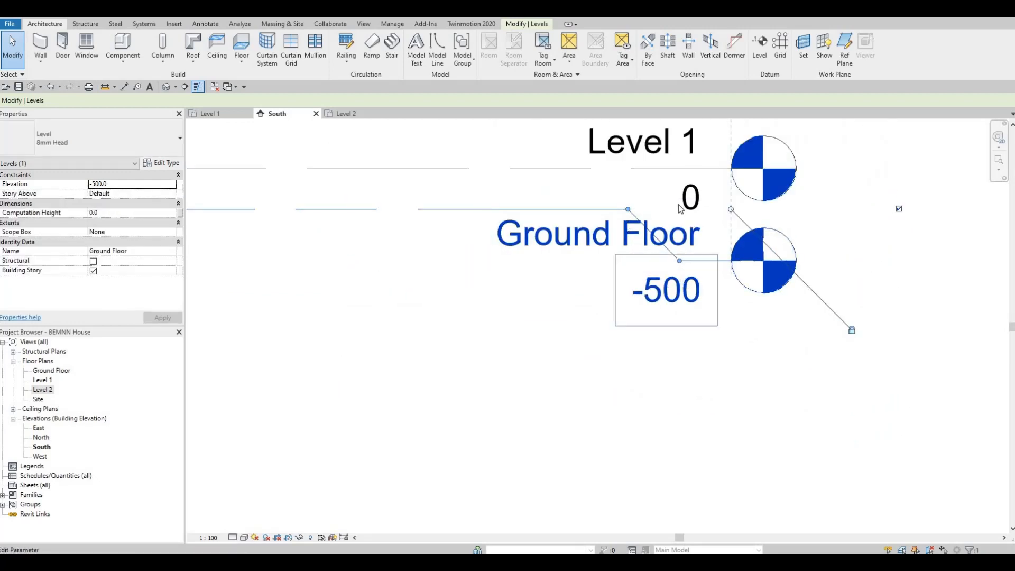
scroll(680, 211, down, 2)
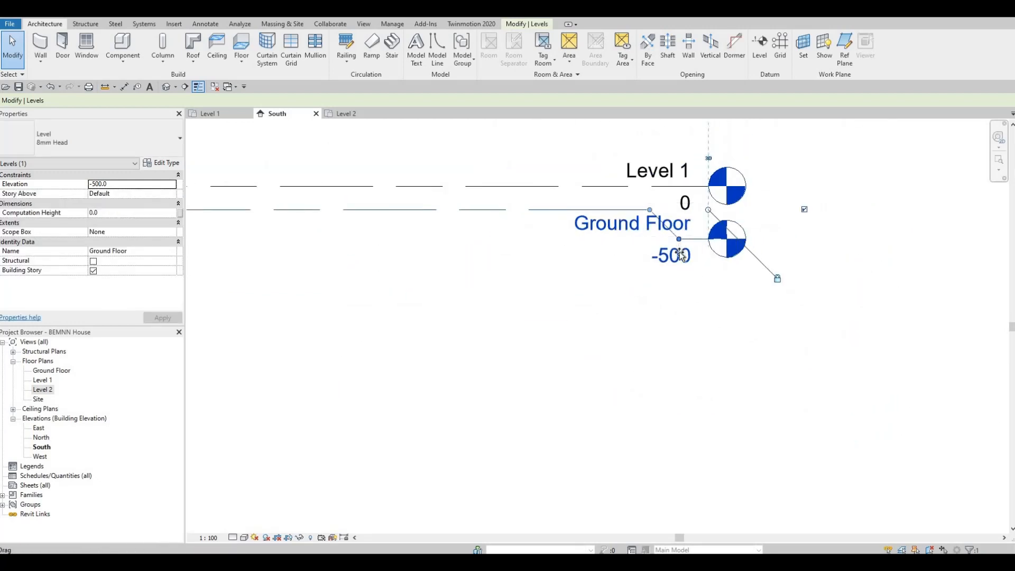
drag(680, 245, 677, 264)
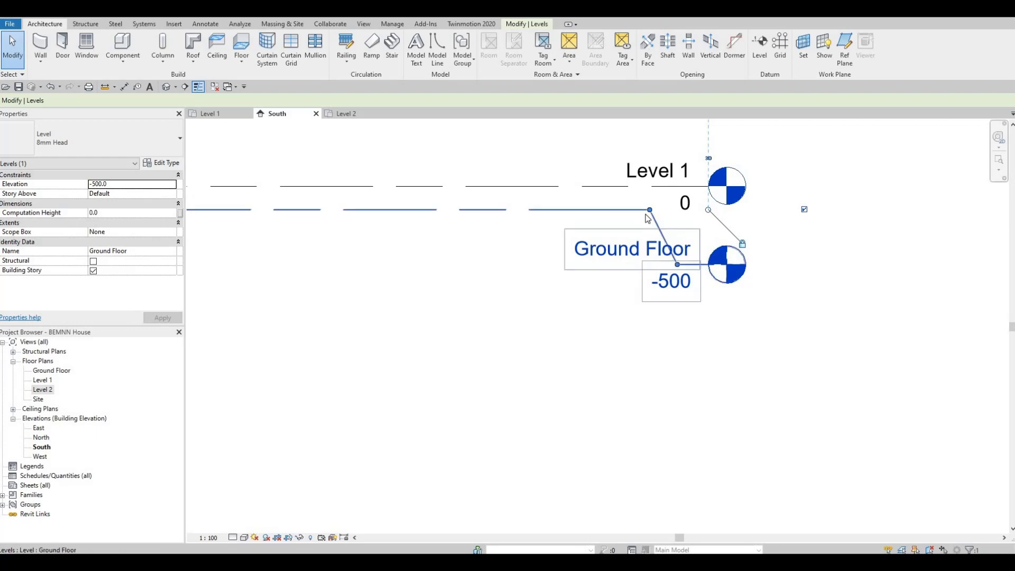
mouse_move(650, 210)
mouse_down()
mouse_move(614, 211)
mouse_move(649, 214)
mouse_move(650, 223)
mouse_up()
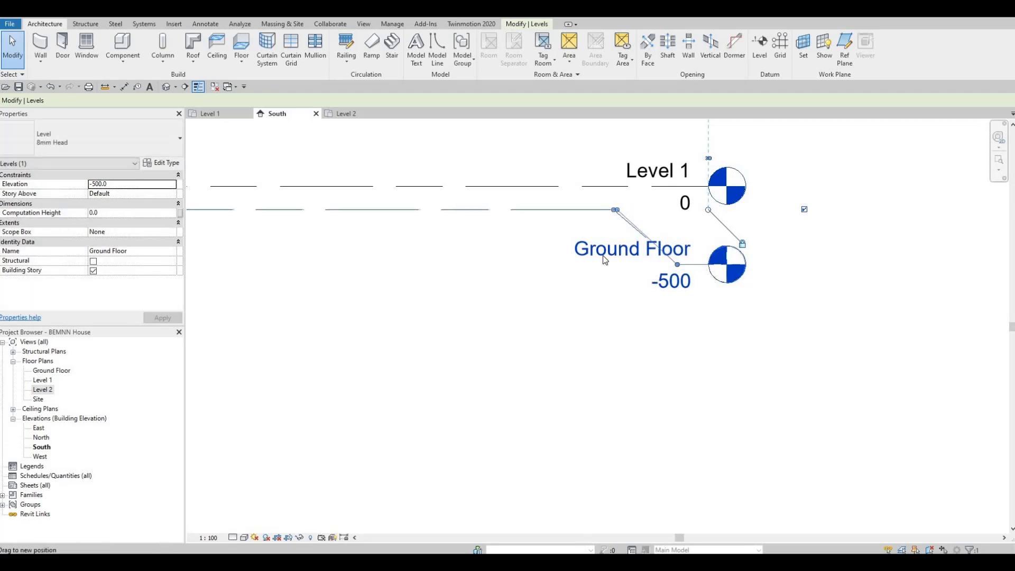
middle_drag(659, 244, 745, 285)
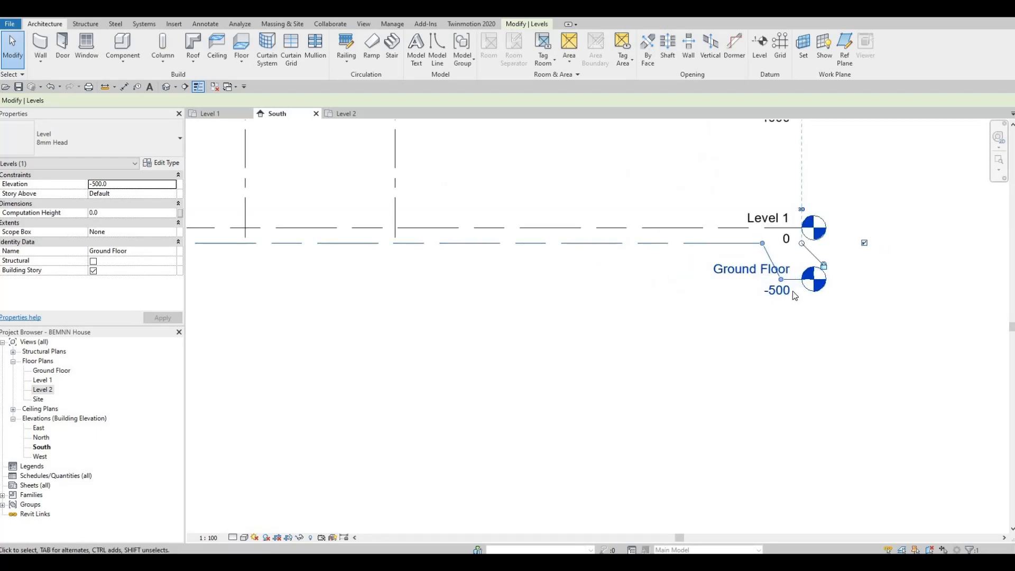
Set the elevation of the Ground Floor level to -200
click(777, 290)
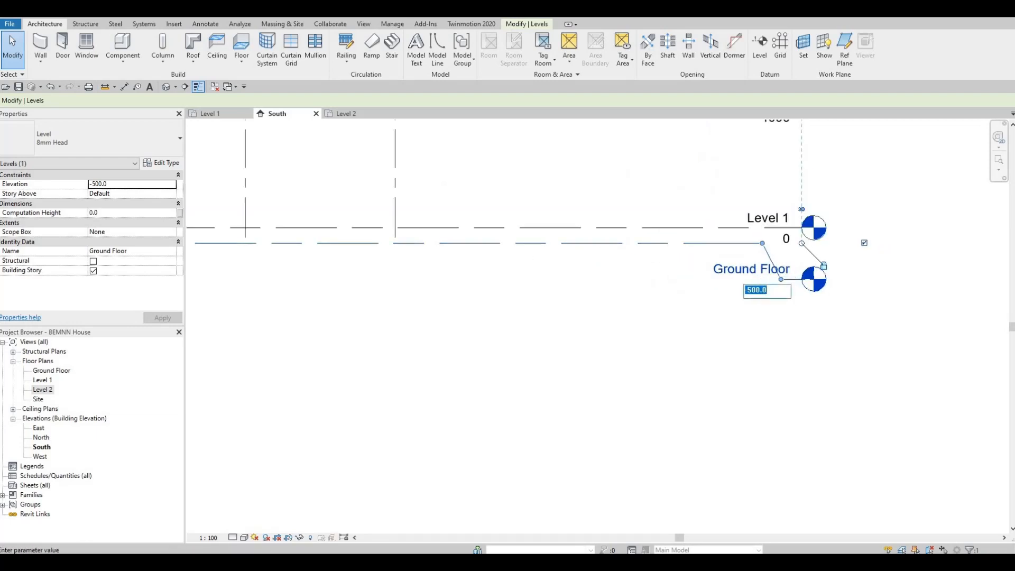
text(-)
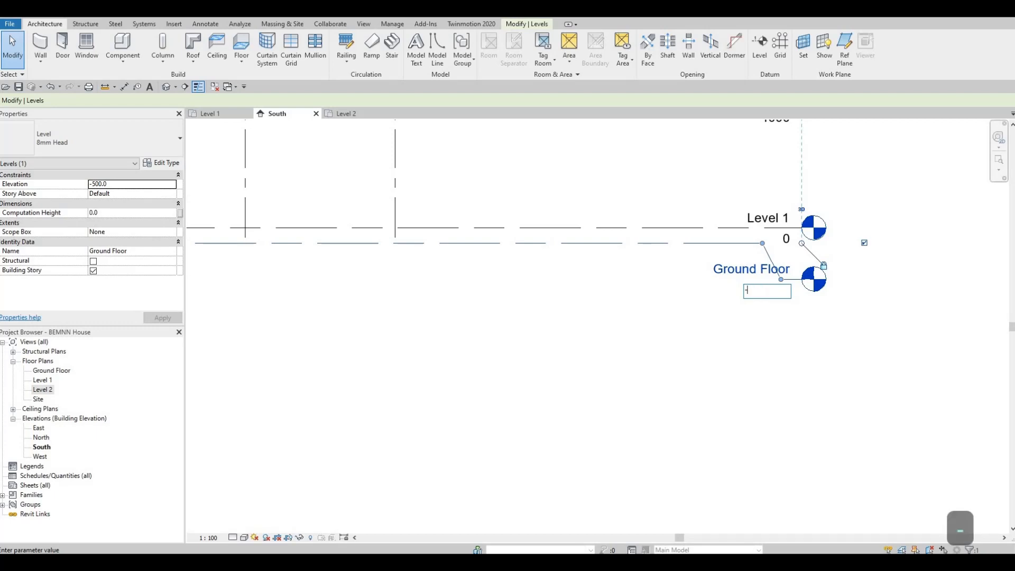
text(200)
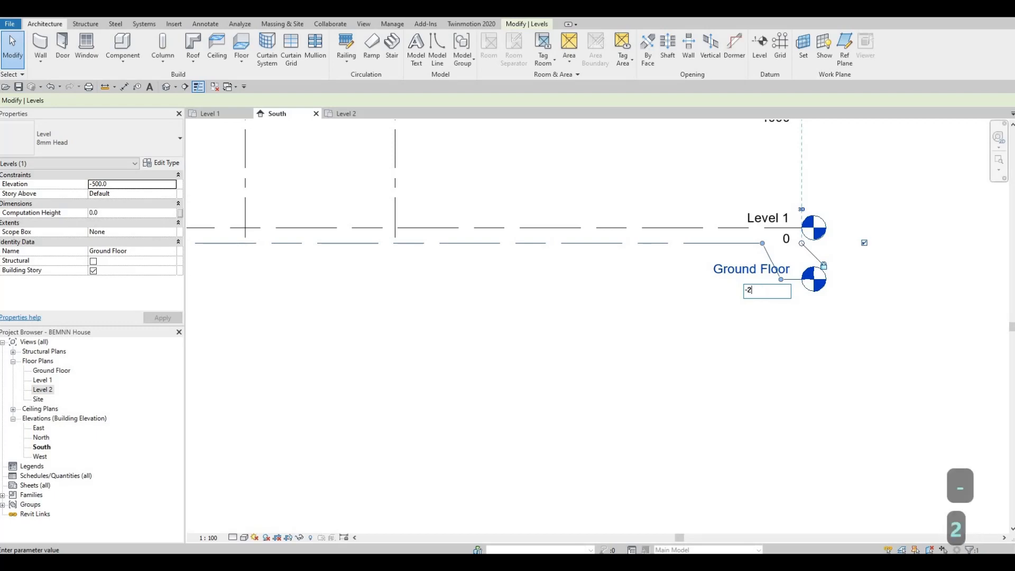
key(Return)
key(Escape)
key(Escape)
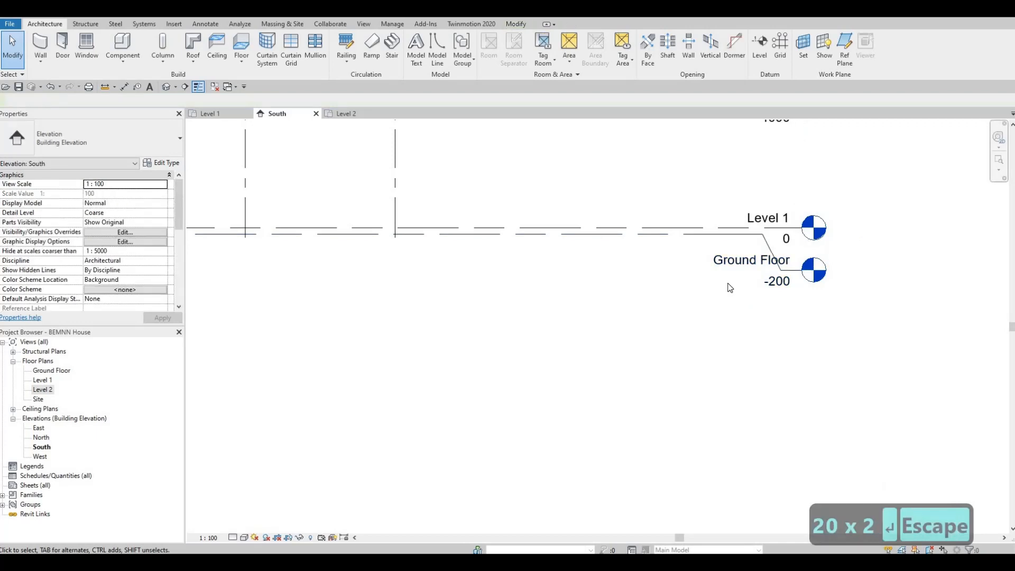
scroll(766, 285, down, 2)
scroll(798, 288, up, 2)
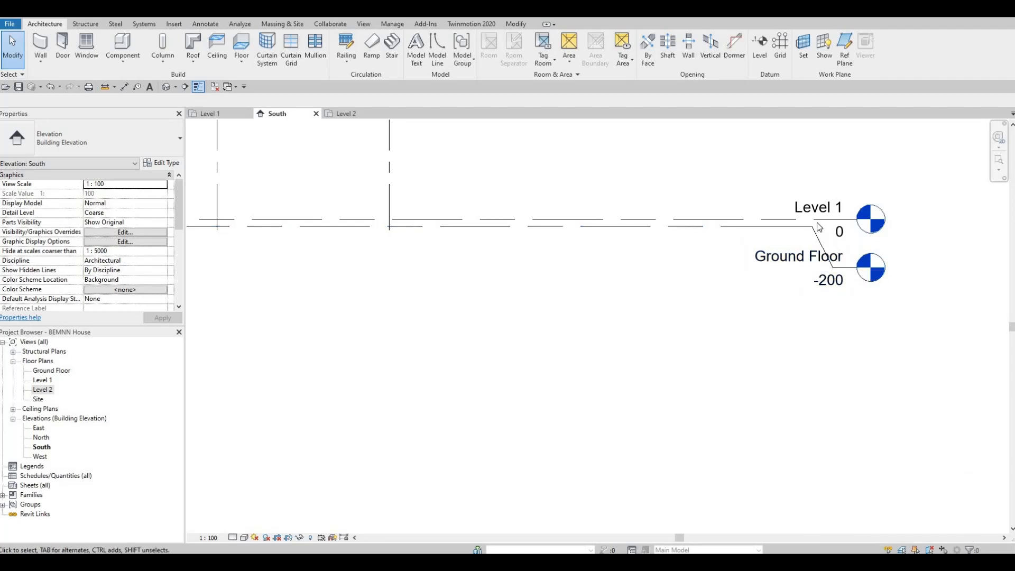
scroll(634, 241, down, 4)
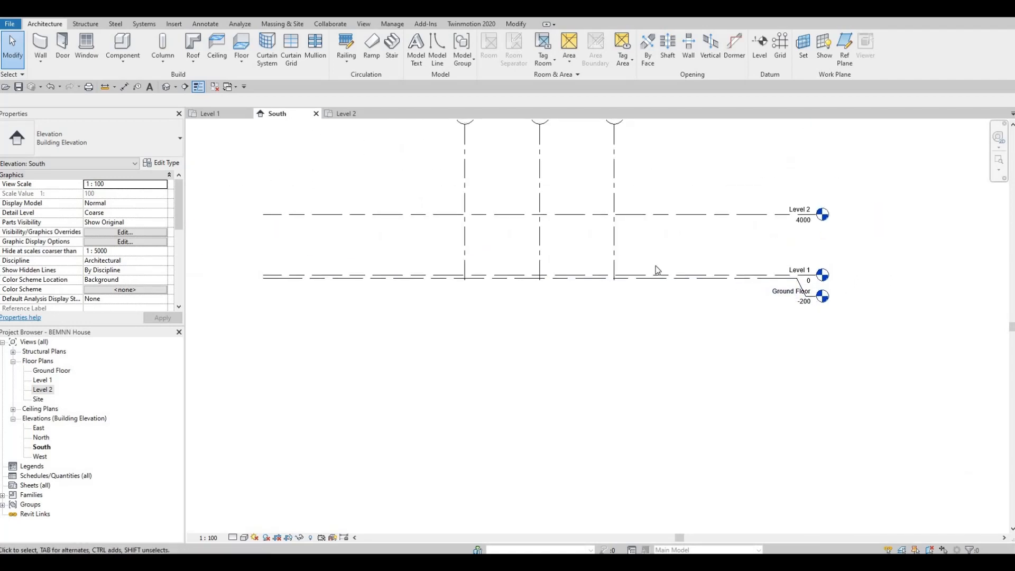
scroll(656, 266, up, 1)
middle_drag(656, 265, 659, 295)
scroll(658, 286, down, 1)
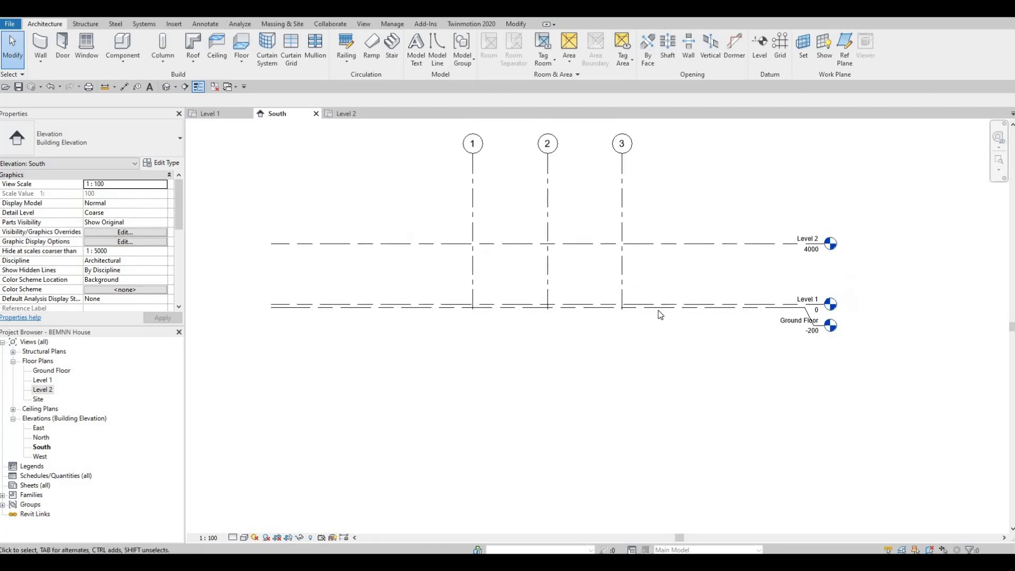
key(Escape)
key(Escape)
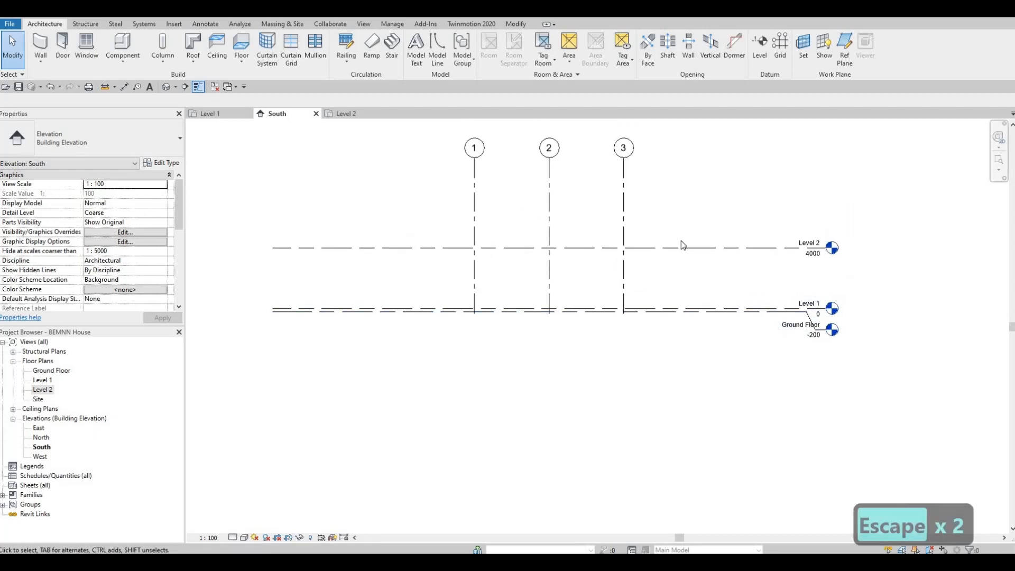
Set the distance from Level 1 up to Level 2 to 3000 mm
click(679, 247)
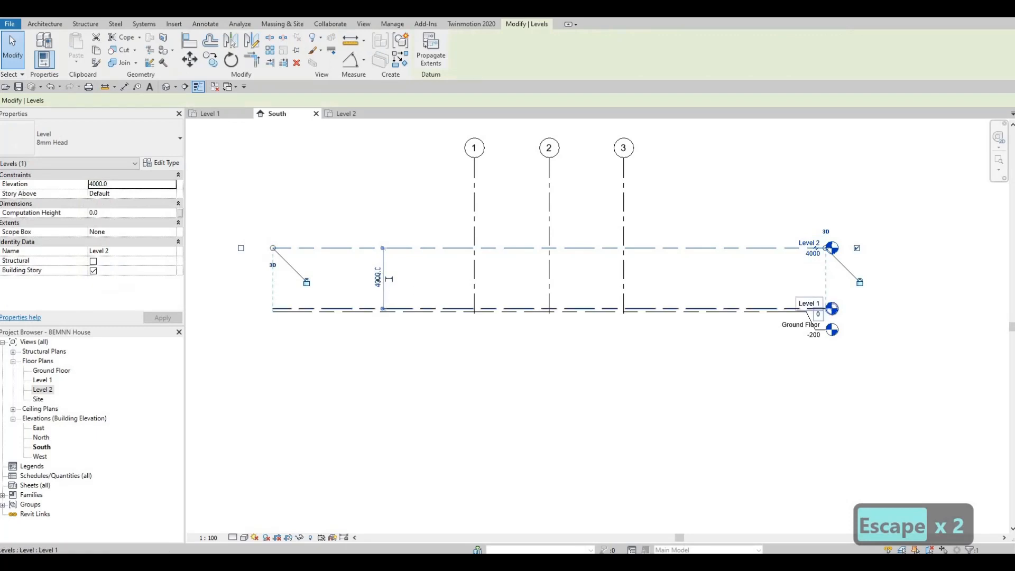
click(389, 278)
text(3000)
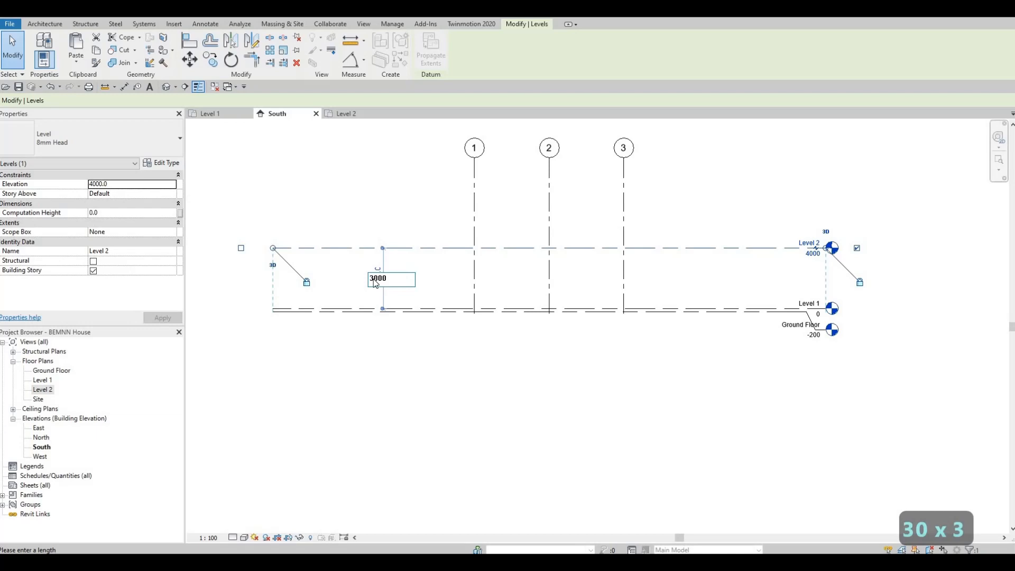
key(Return)
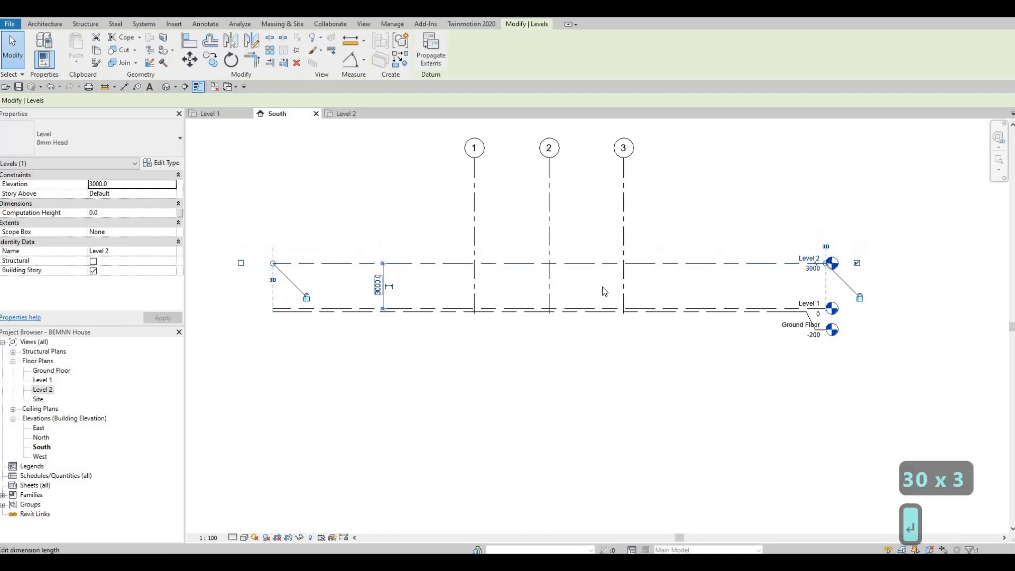
key(Escape)
key(Escape)
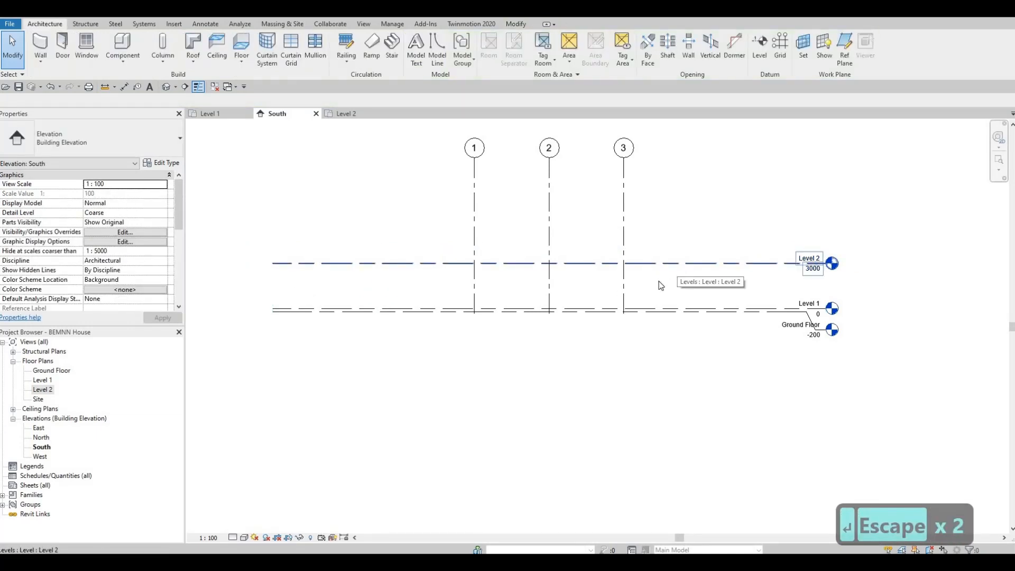
Copy the Level 2 line 3000 mm straight upward to create another level
click(659, 282)
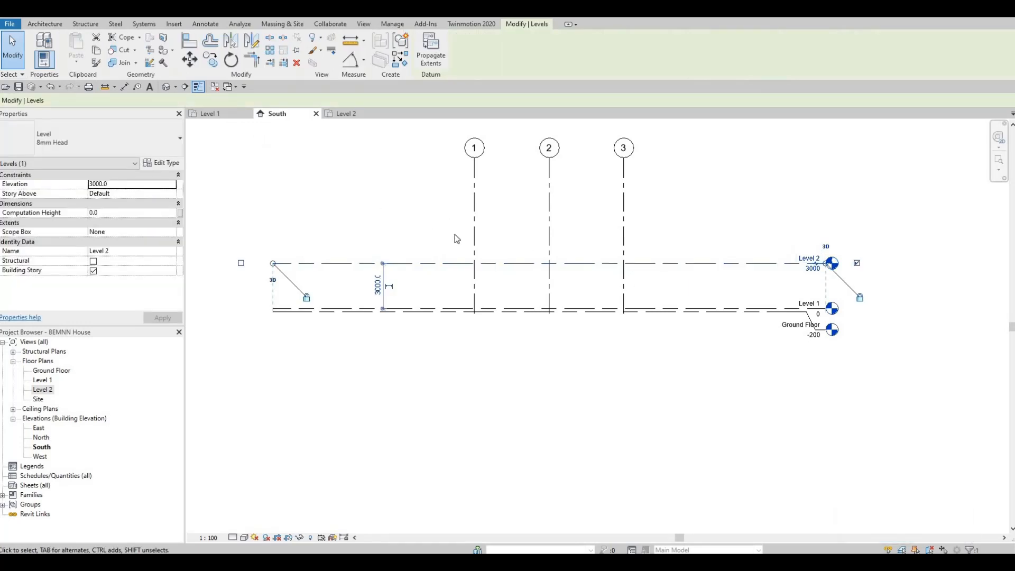
key(c)
key(o)
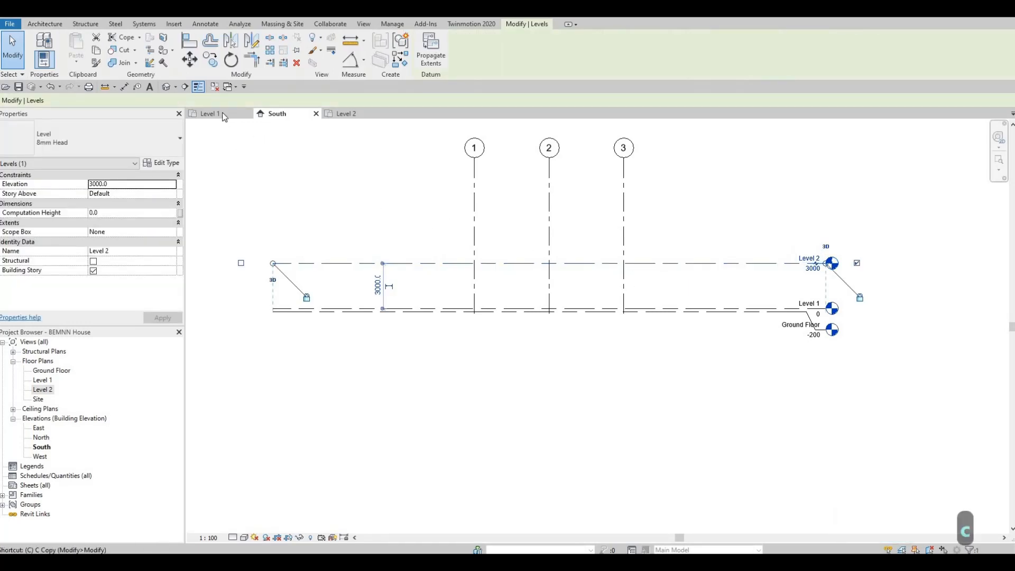
click(700, 262)
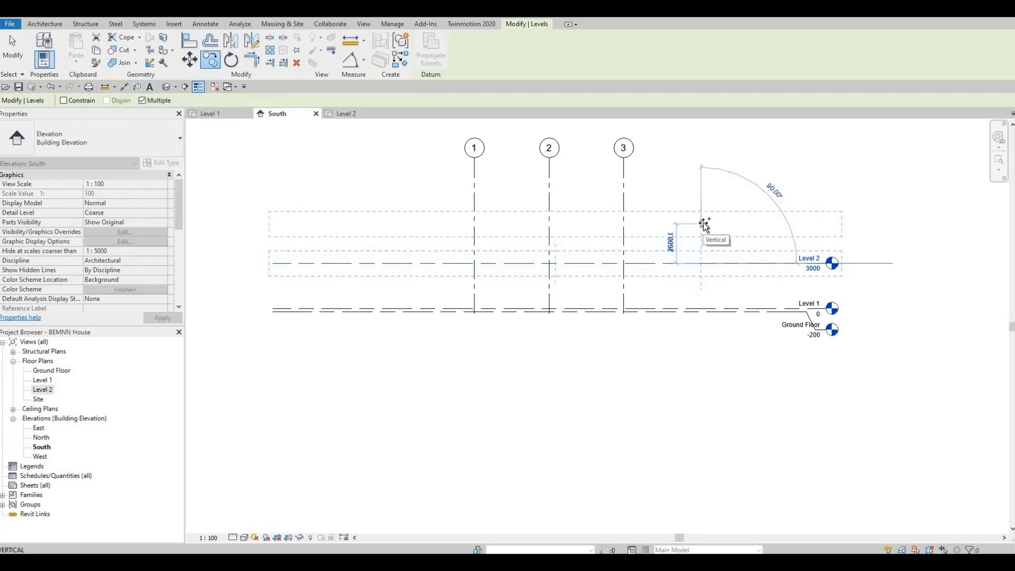
text(3)
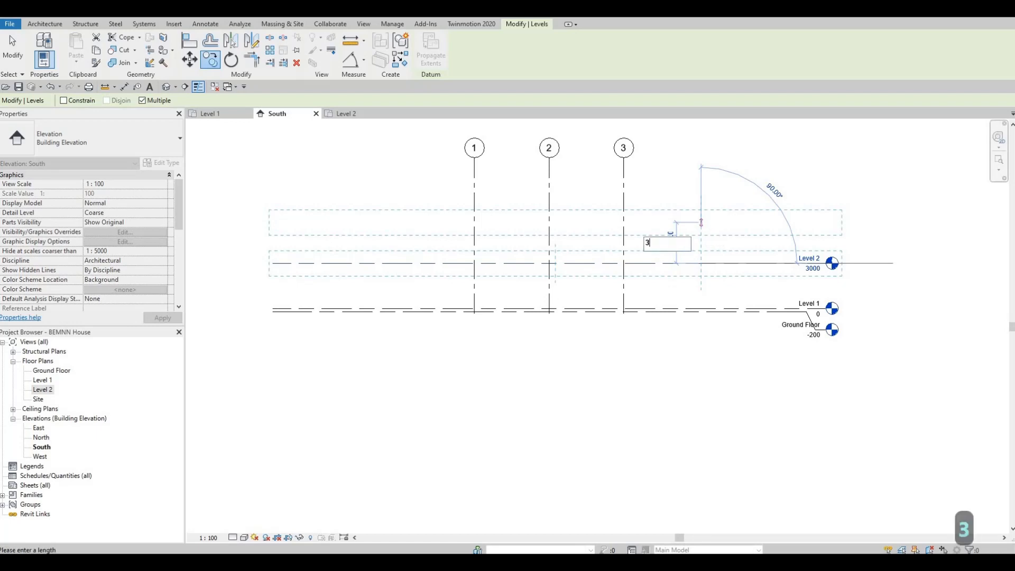
text(000)
key(Return)
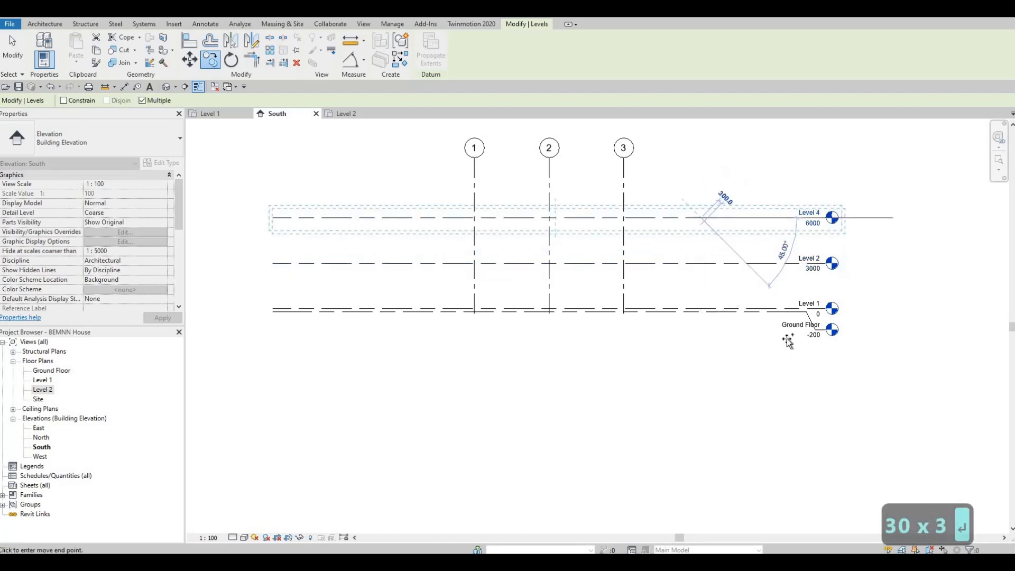
key(Escape)
key(Escape)
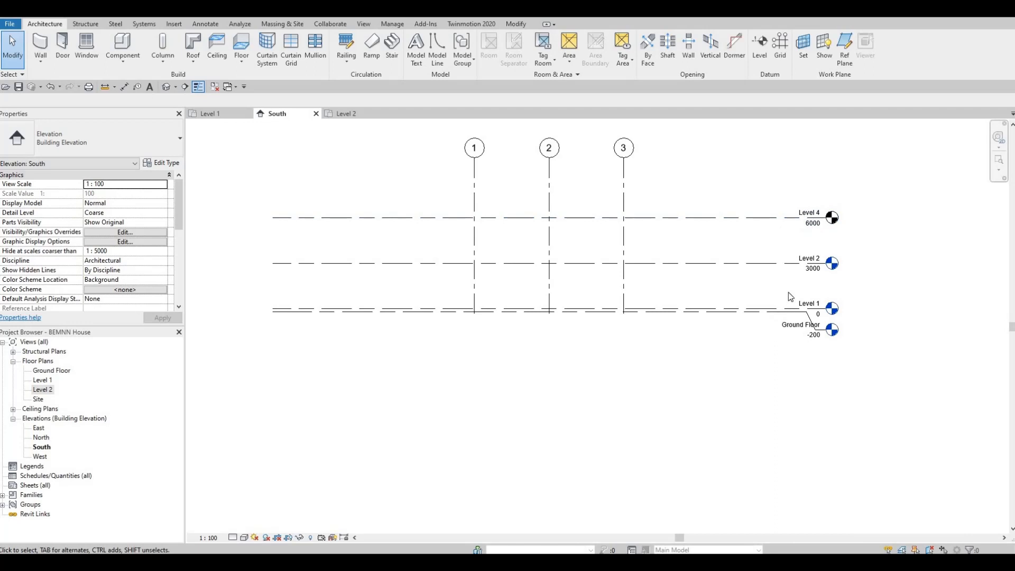
Rename the newly copied topmost level to Level 3
scroll(788, 293, up, 2)
scroll(811, 205, up, 2)
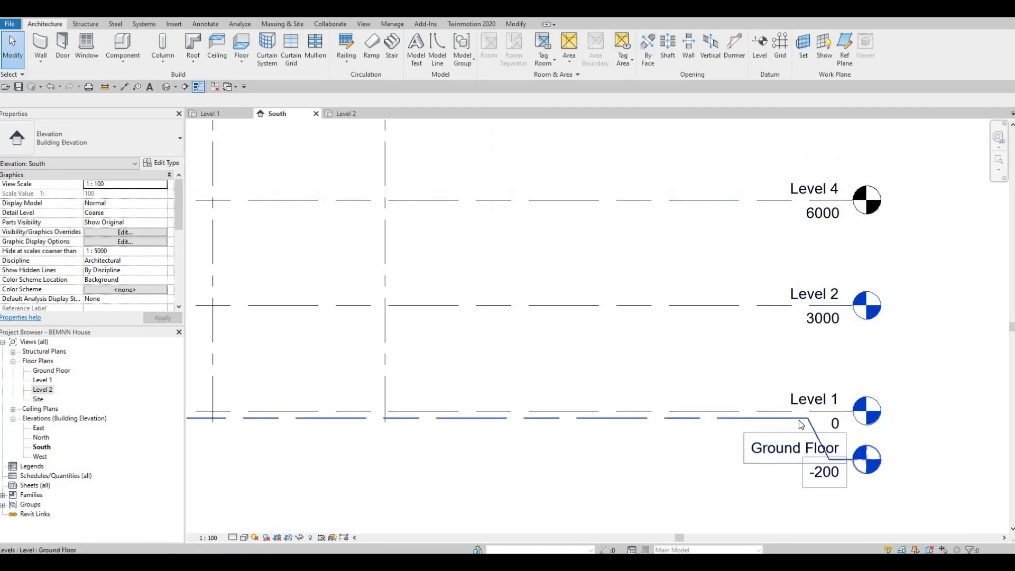
click(820, 189)
click(830, 190)
click(828, 191)
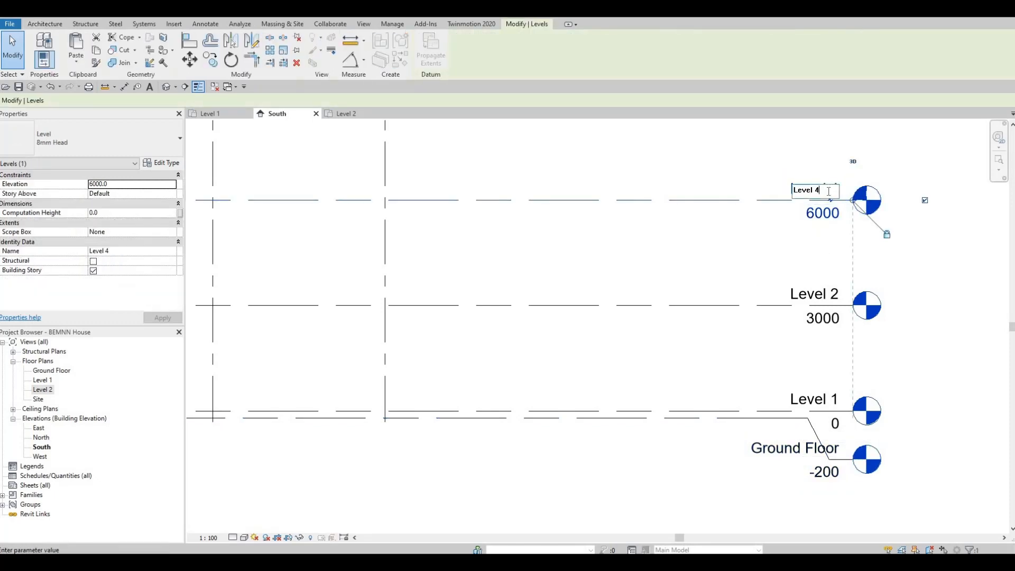
key(BackSpace)
text(3)
key(Return)
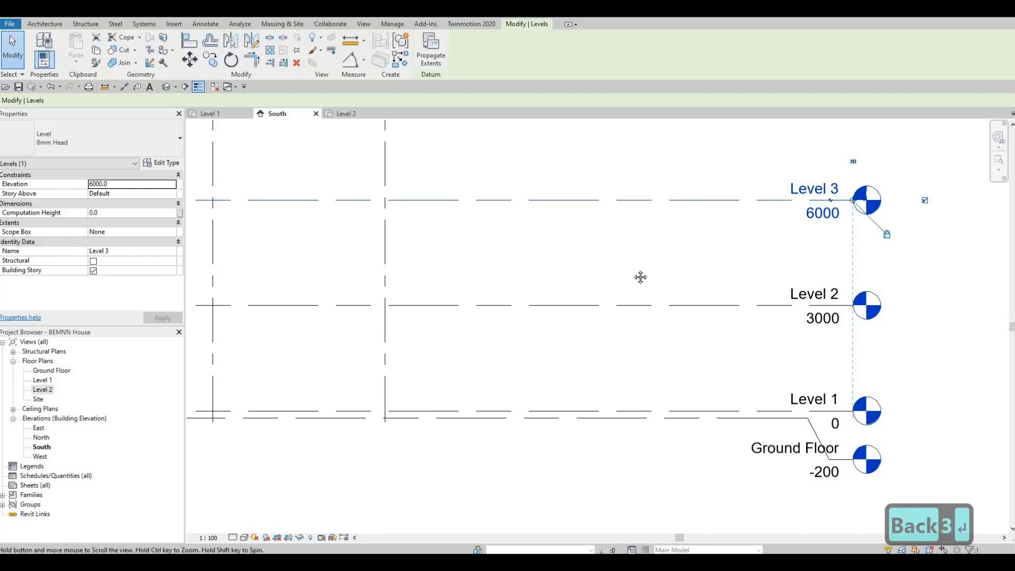
Create a new floor plan view for Level 3, without duplicating existing views
middle_drag(641, 277, 683, 229)
scroll(683, 229, down, 2)
middle_drag(546, 243, 641, 235)
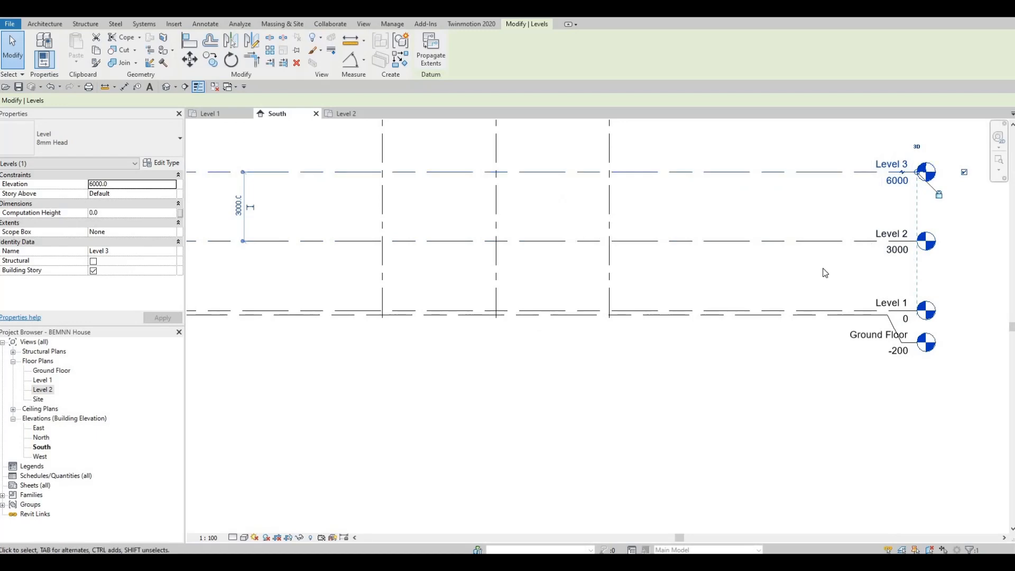
middle_drag(866, 218, 875, 235)
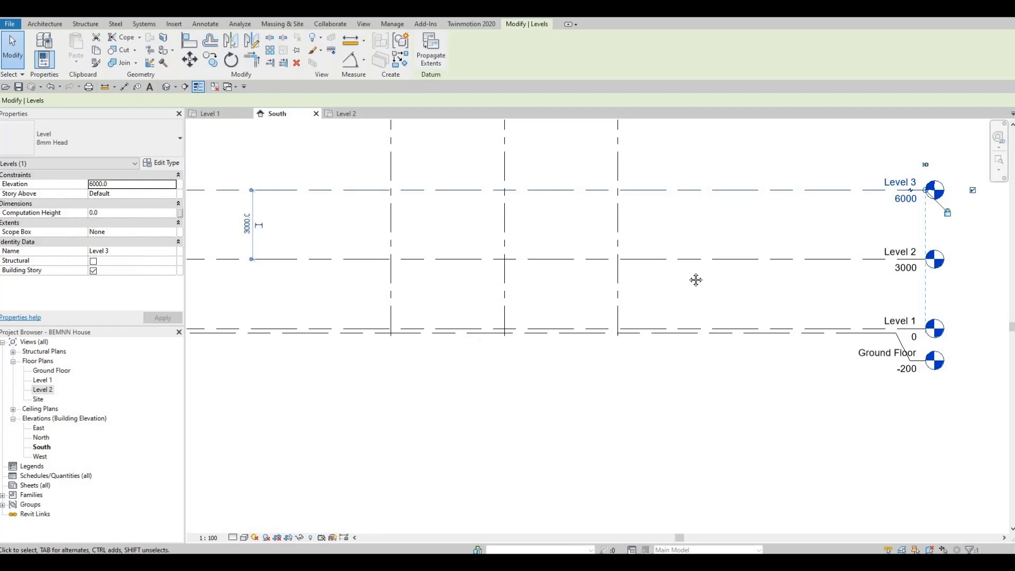
scroll(600, 256, down, 3)
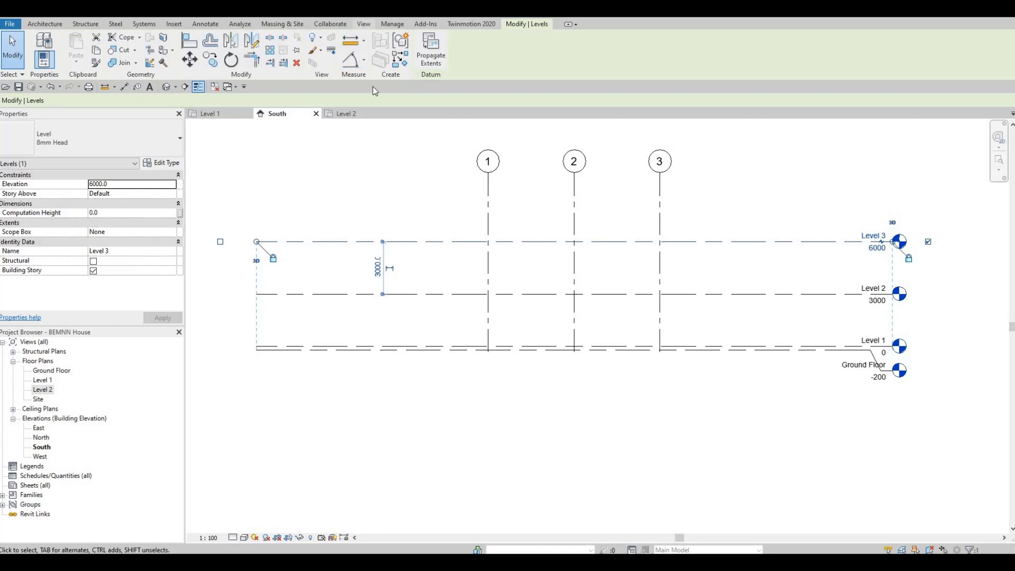
click(364, 25)
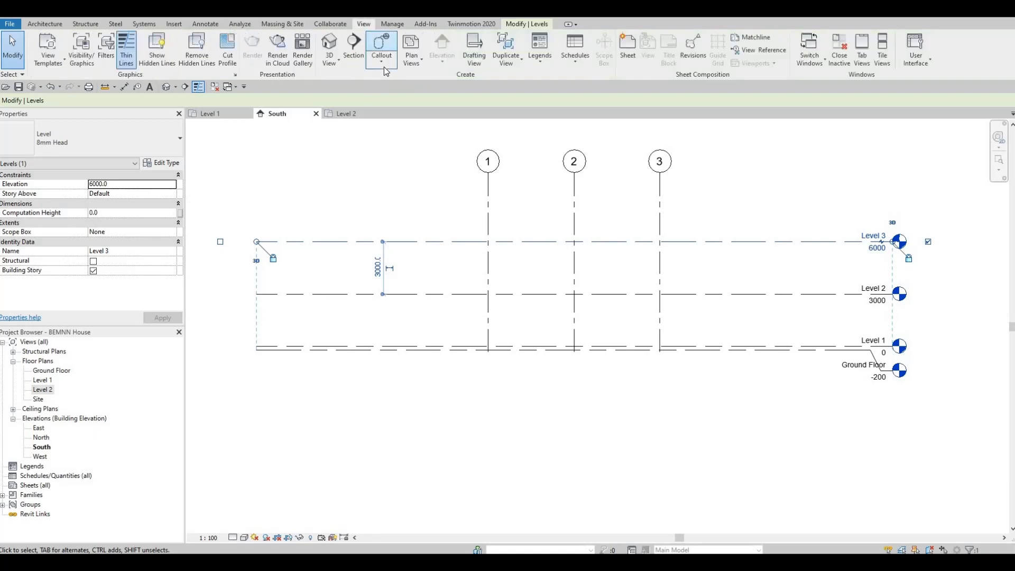
click(414, 65)
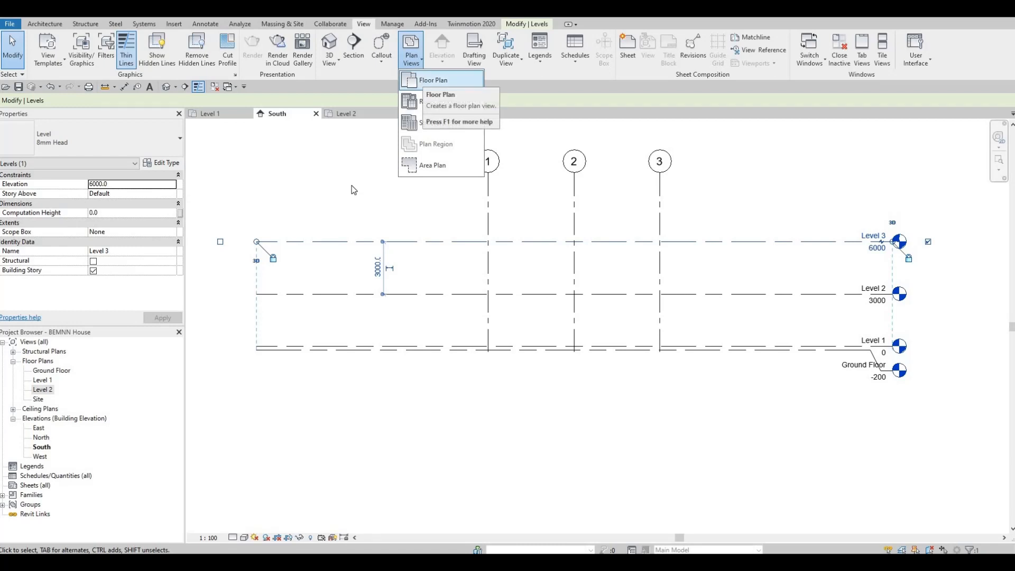
click(425, 82)
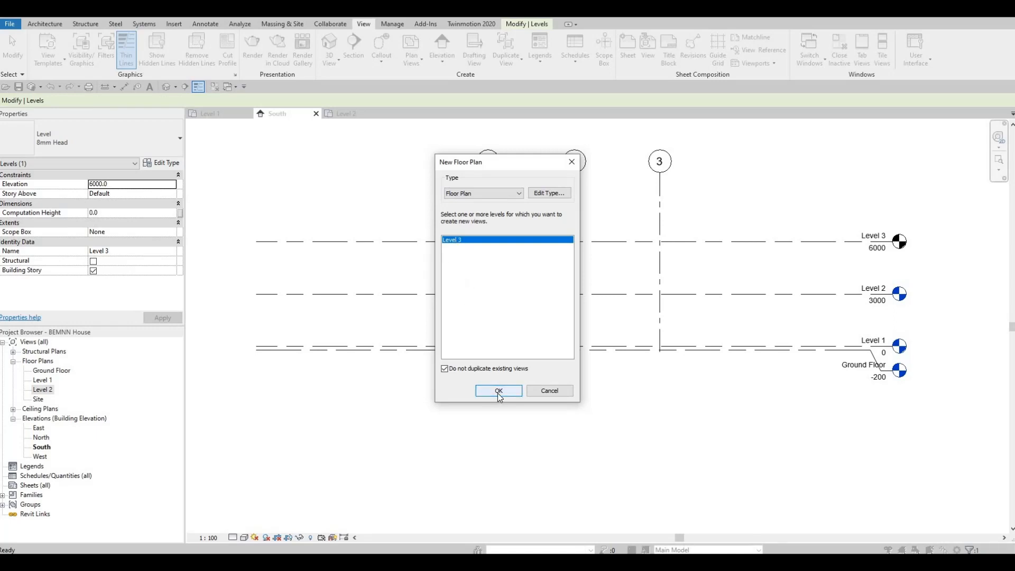
key(Return)
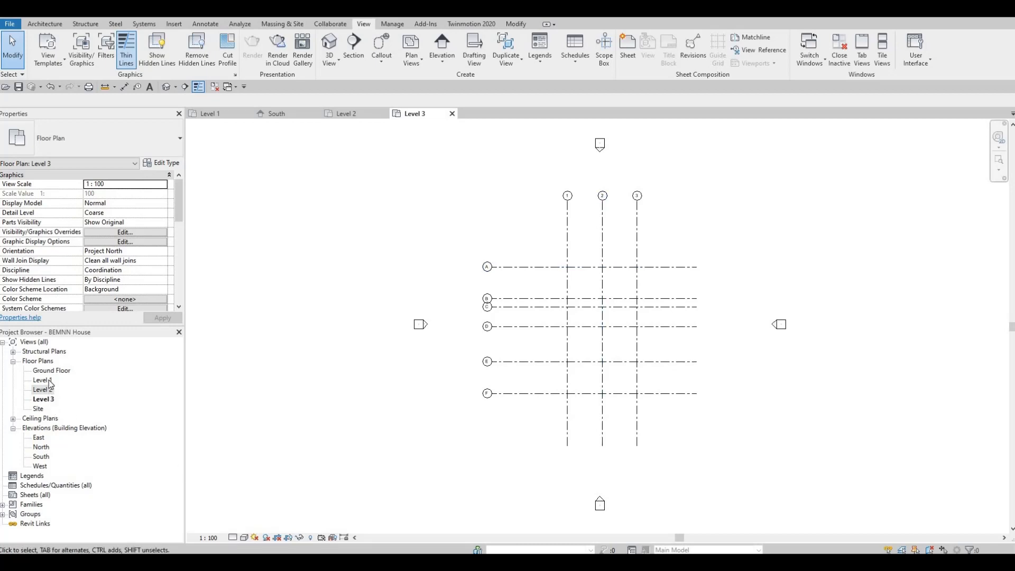
In the East elevation, extend the grid lines A to F upward so their heads sit well above Level 3
double_click(42, 380)
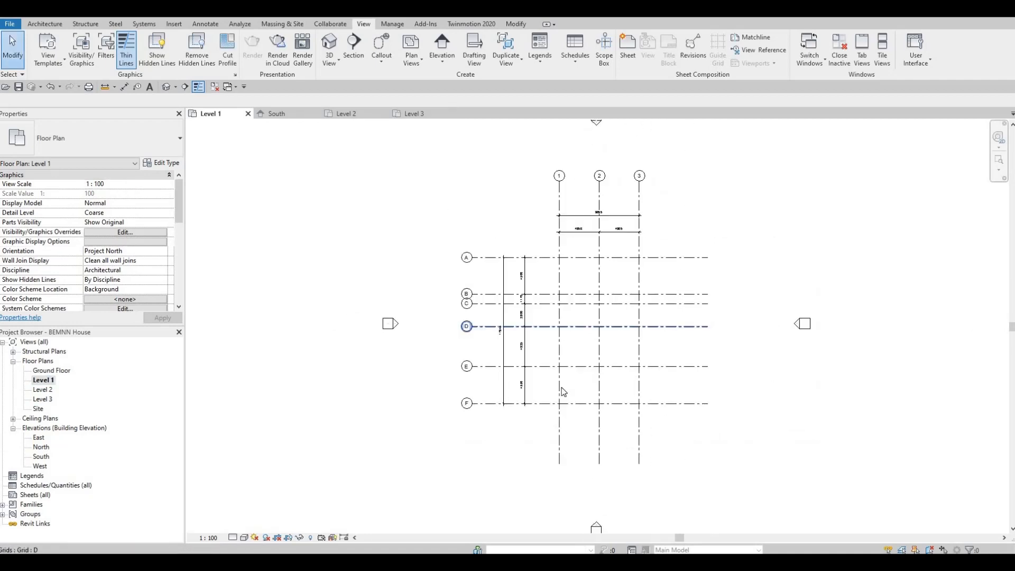
key(Escape)
middle_drag(613, 337, 621, 279)
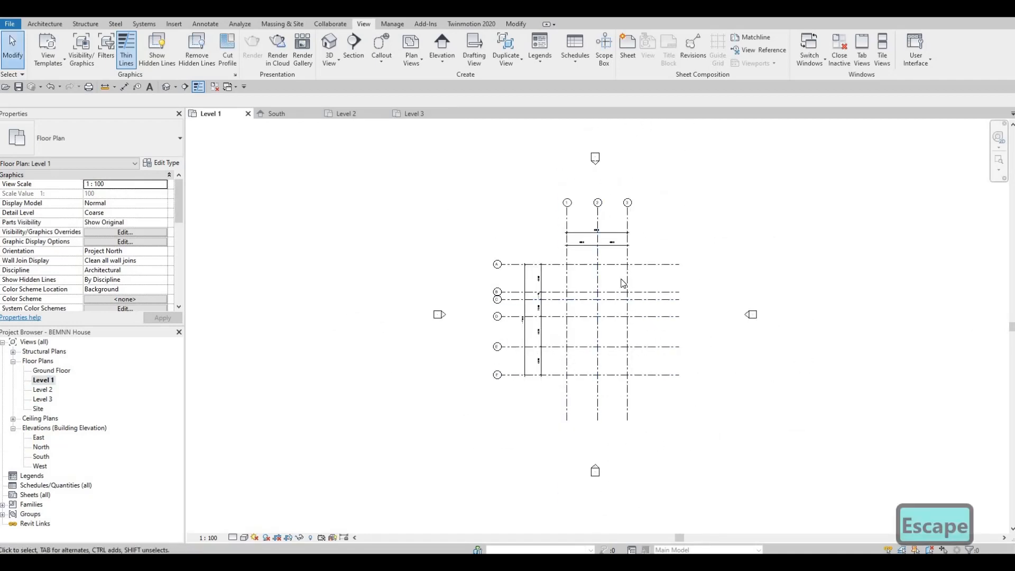
double_click(41, 456)
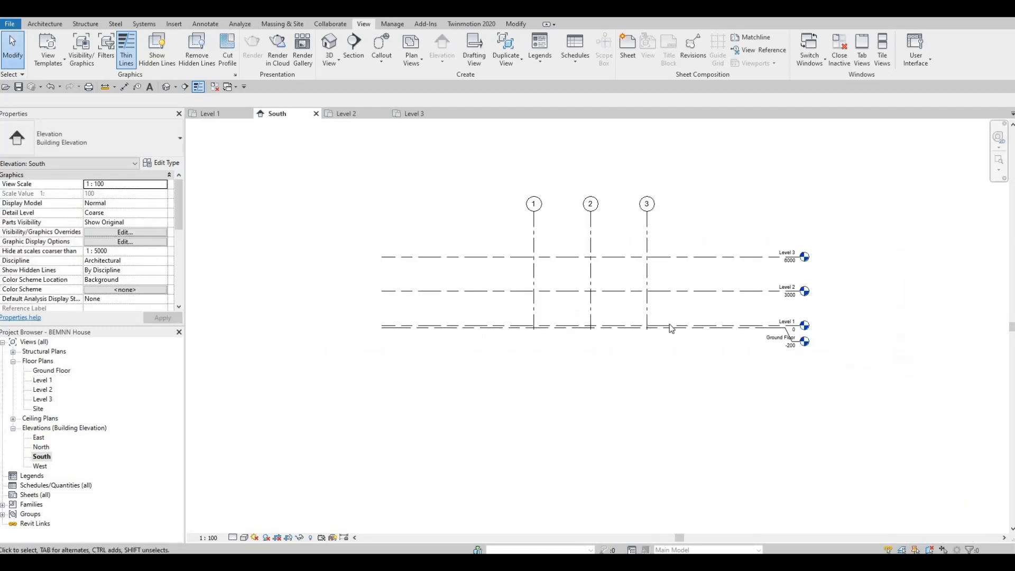
double_click(42, 438)
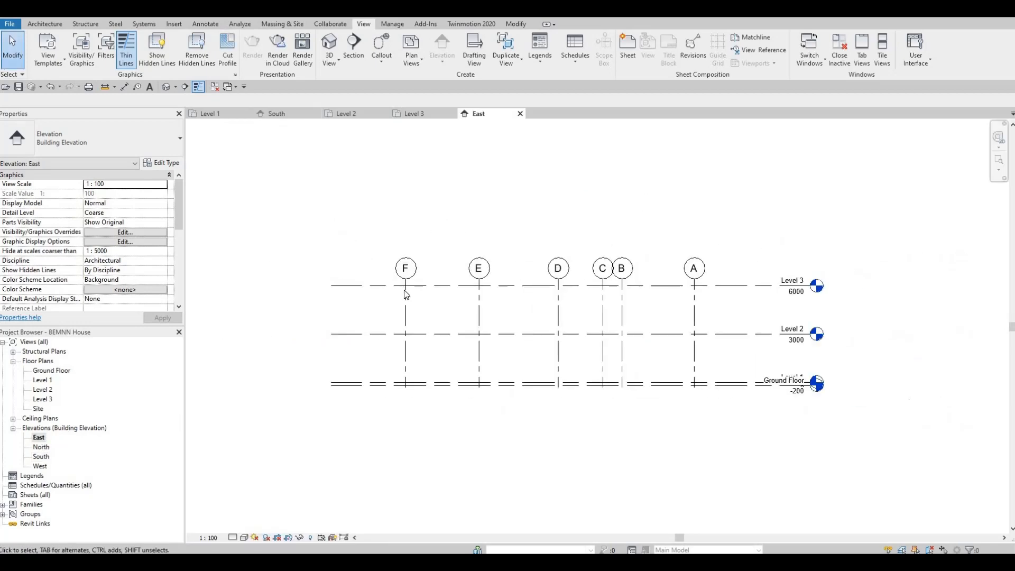
click(406, 280)
drag(406, 279, 409, 209)
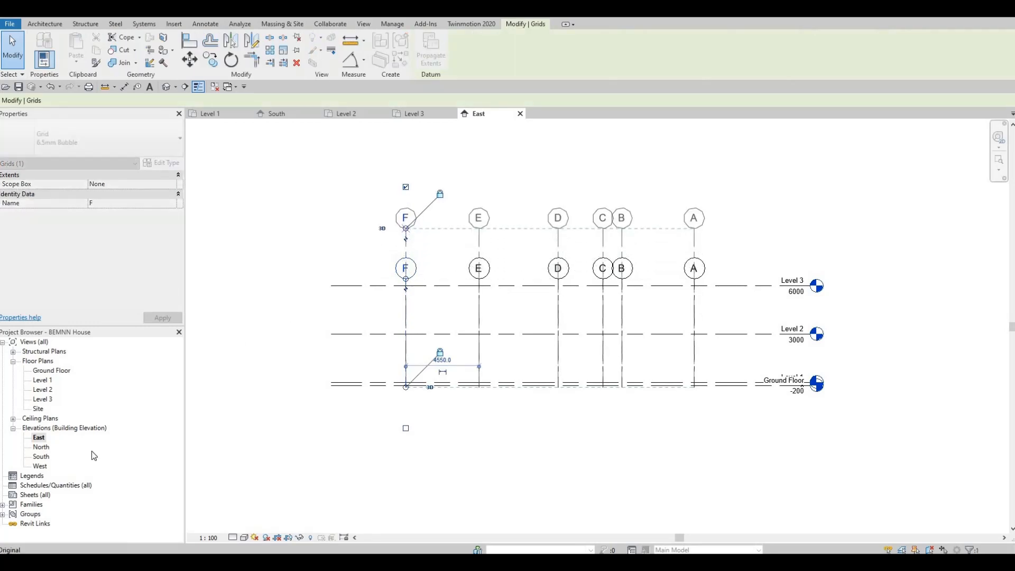
In the West elevation, add an elbow to the Ground Floor level line and move its head down, clear of Level 1
double_click(38, 448)
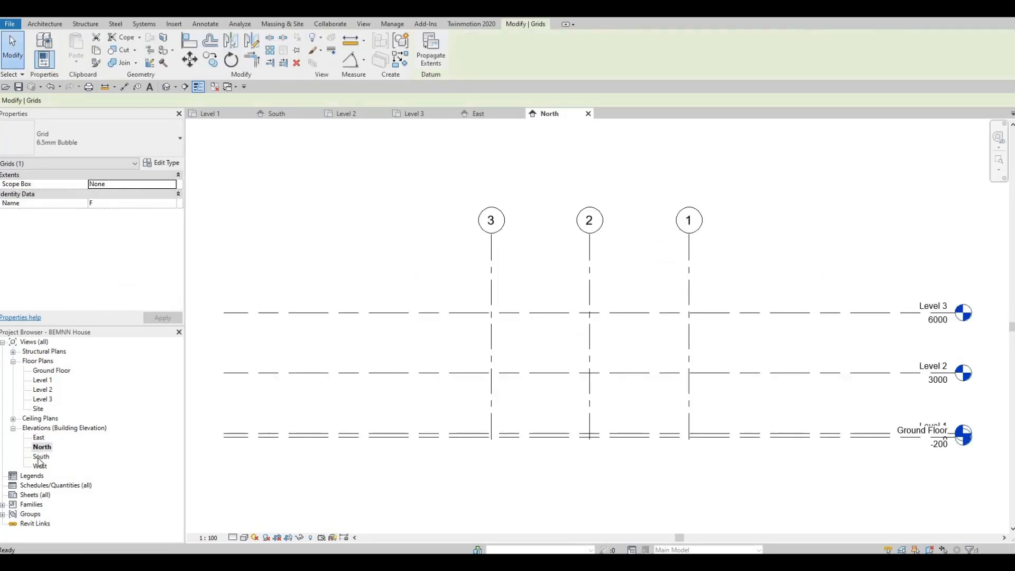
double_click(40, 457)
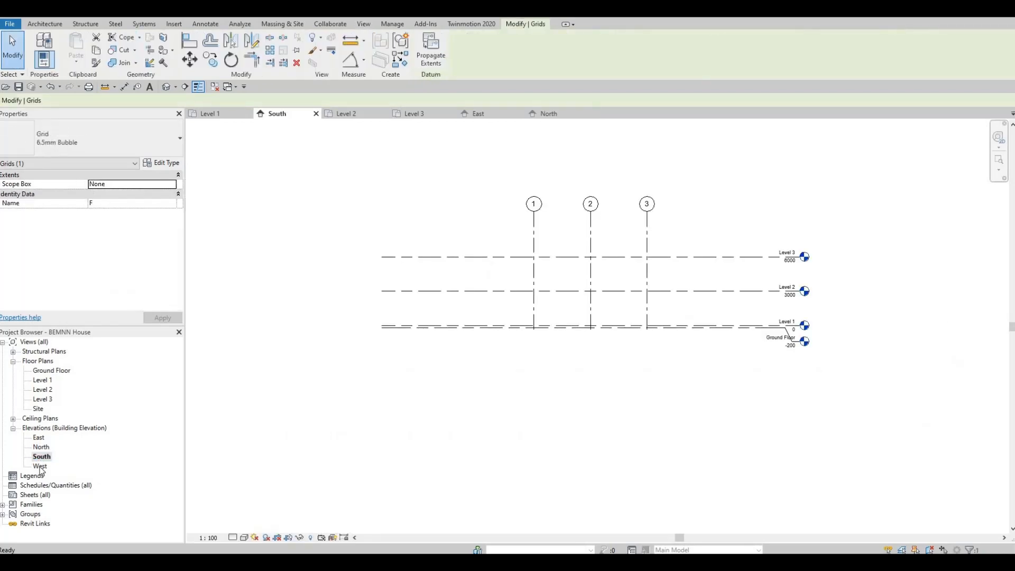
double_click(39, 466)
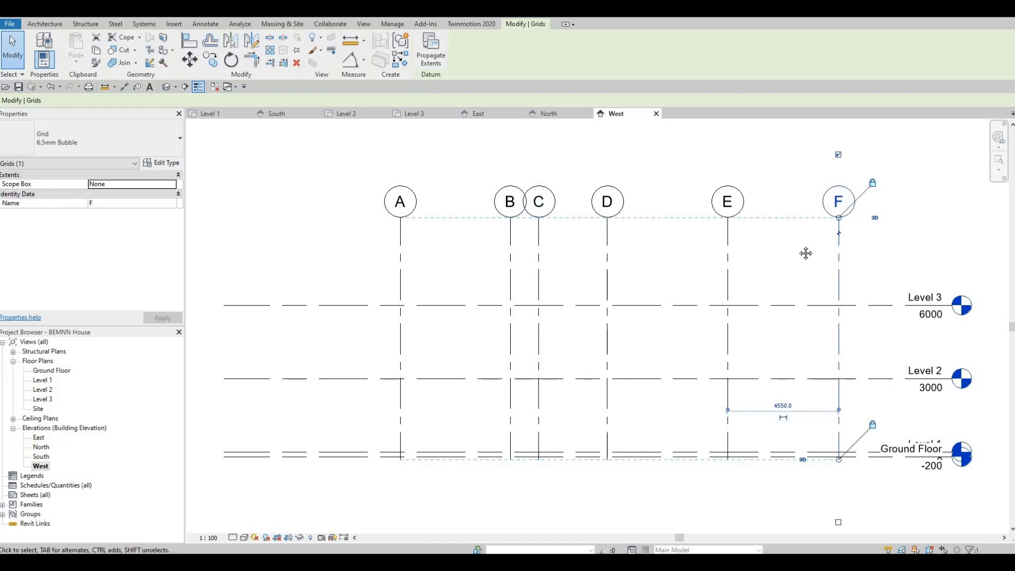
scroll(795, 313, up, 5)
key(Escape)
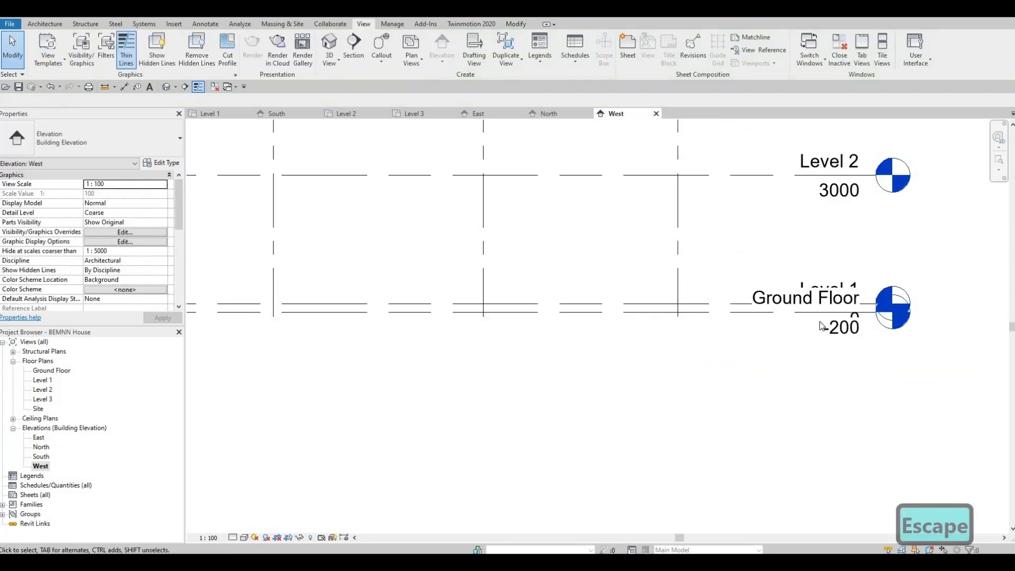
click(820, 326)
drag(849, 319, 851, 372)
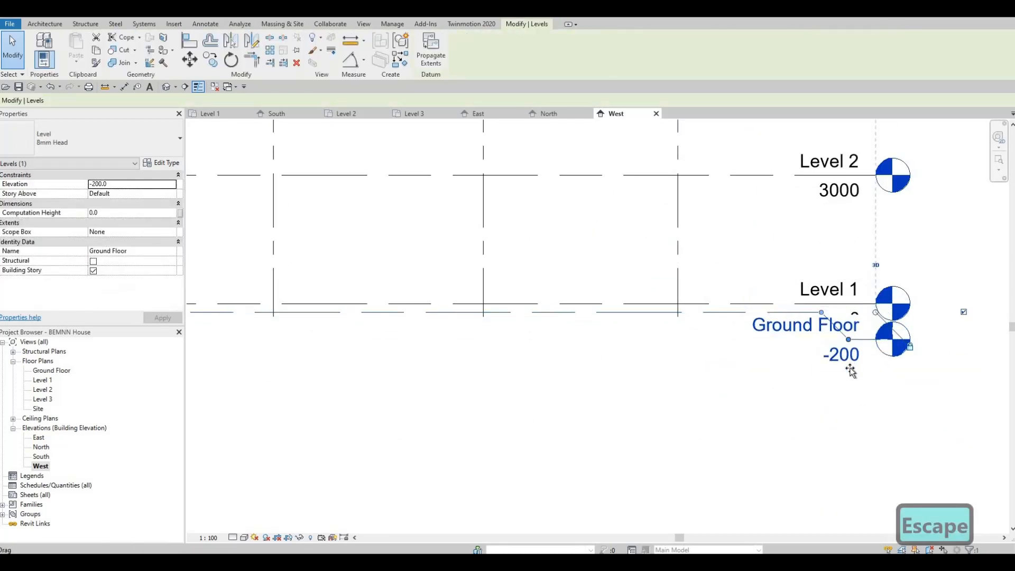
In the North elevation, add an elbow to the Ground Floor level line and lower its head below the Level 1 label
double_click(41, 456)
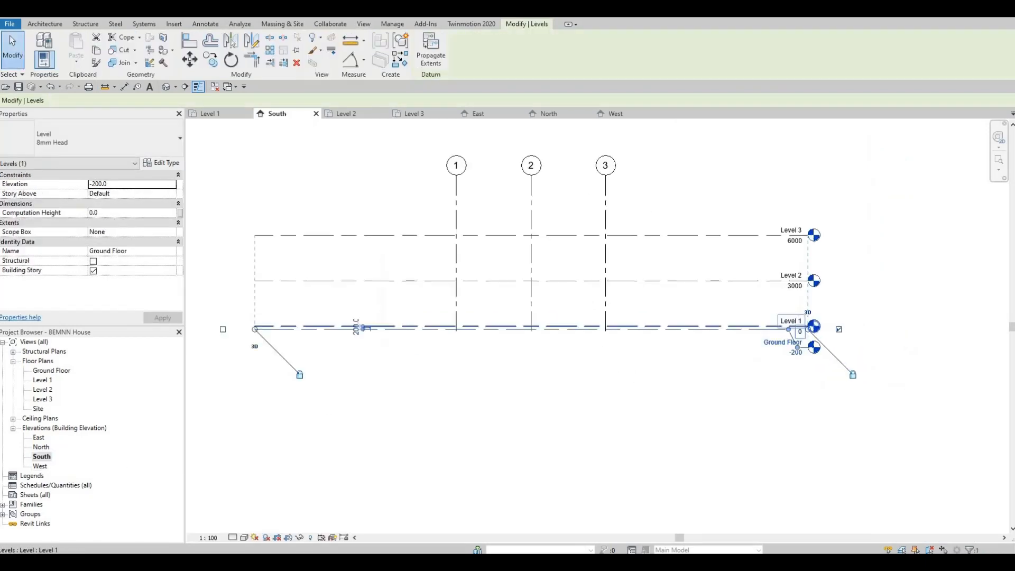
scroll(780, 328, up, 2)
double_click(41, 446)
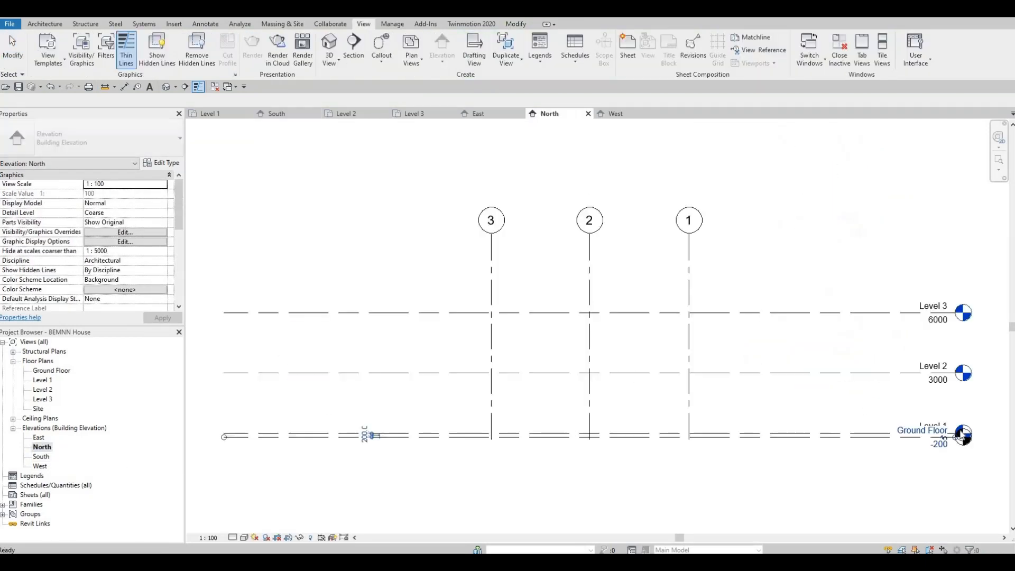
click(366, 435)
scroll(770, 321, up, 1)
middle_drag(828, 399, 634, 288)
scroll(770, 345, up, 4)
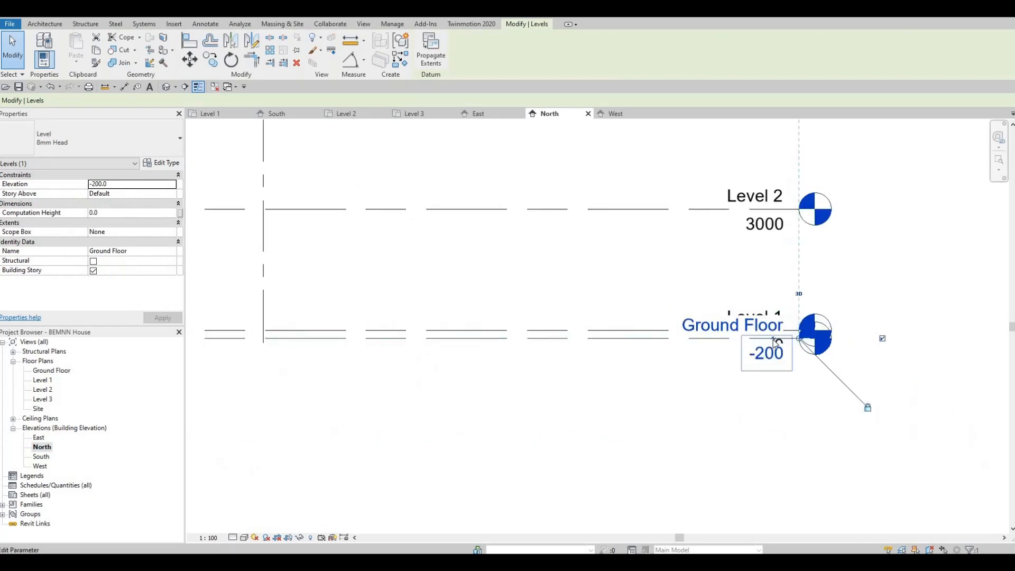
drag(770, 343, 770, 364)
drag(772, 399, 773, 398)
In the East elevation, offset the Ground Floor level head downward with an elbow so it clears the Level 1 label
double_click(38, 437)
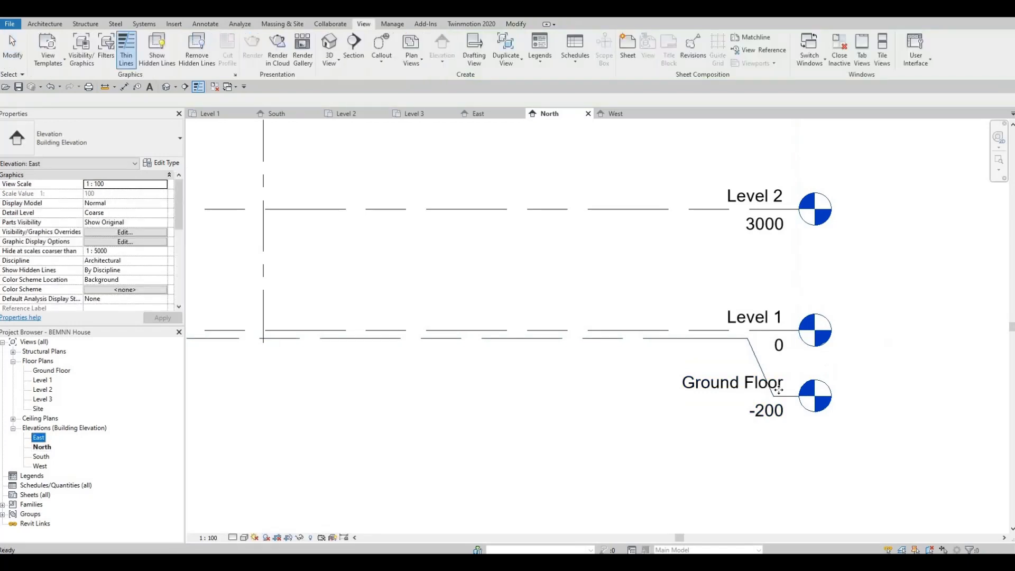
scroll(828, 379, up, 4)
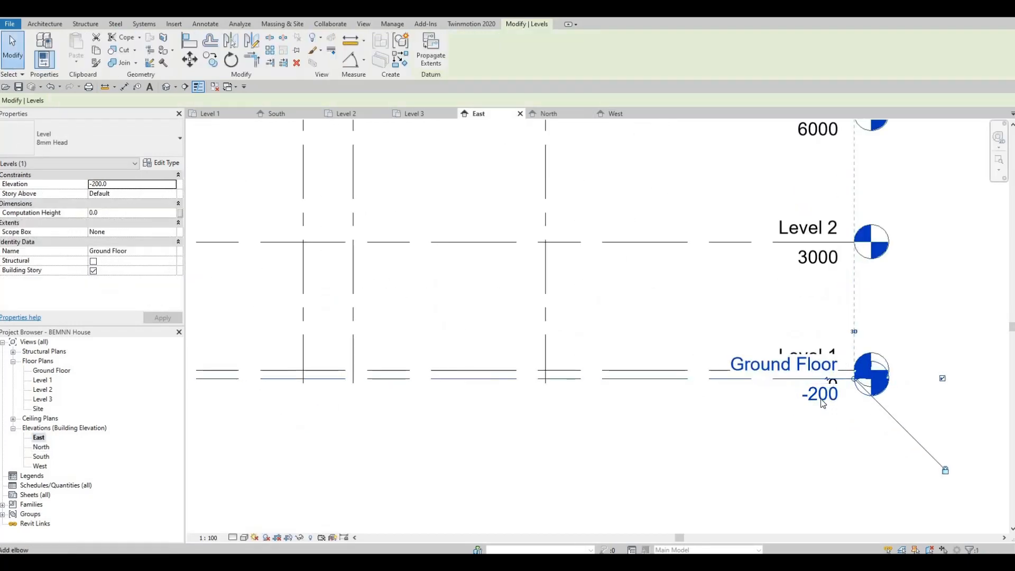
drag(828, 380, 658, 432)
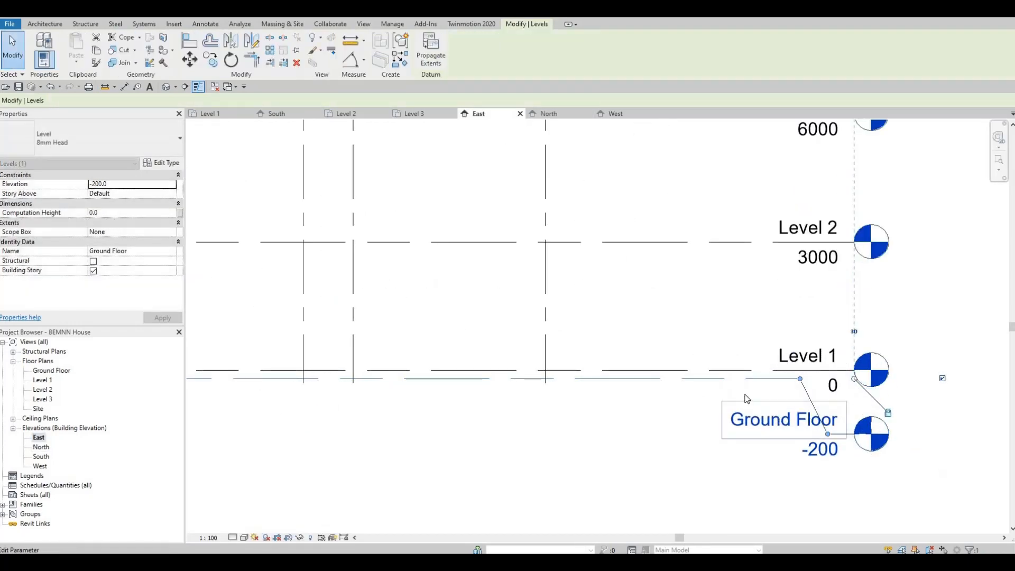
key(Escape)
scroll(478, 341, down, 5)
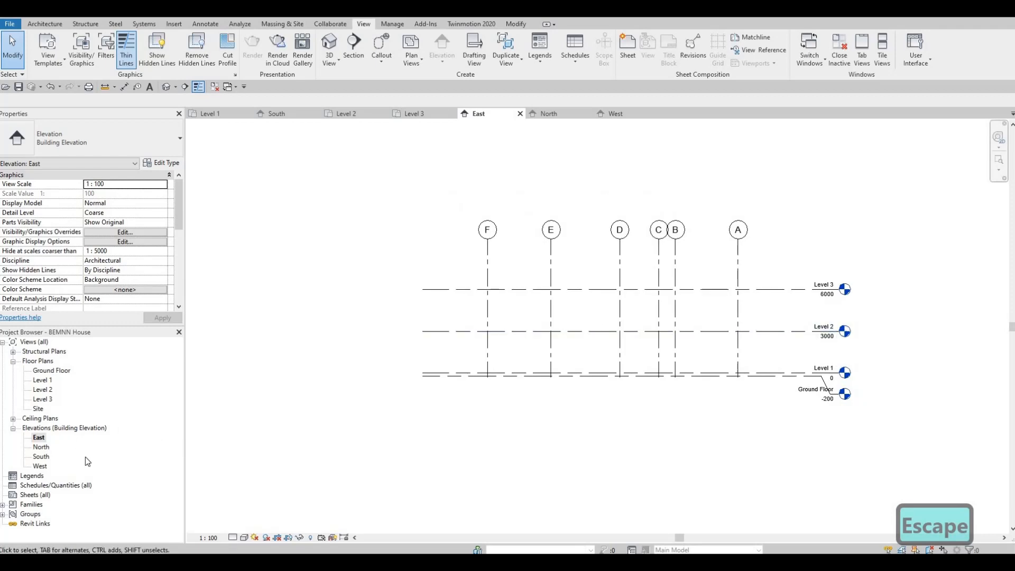
Open the Level 1 floor plan and bring the dimensioned grid into close view
double_click(42, 379)
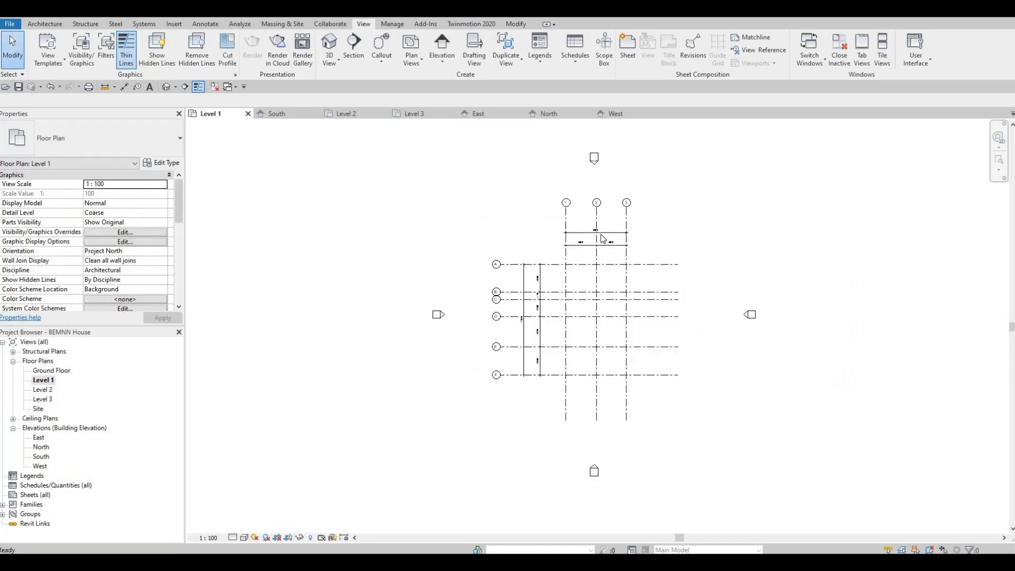
scroll(542, 328, up, 2)
scroll(542, 304, up, 2)
middle_drag(538, 252, 538, 181)
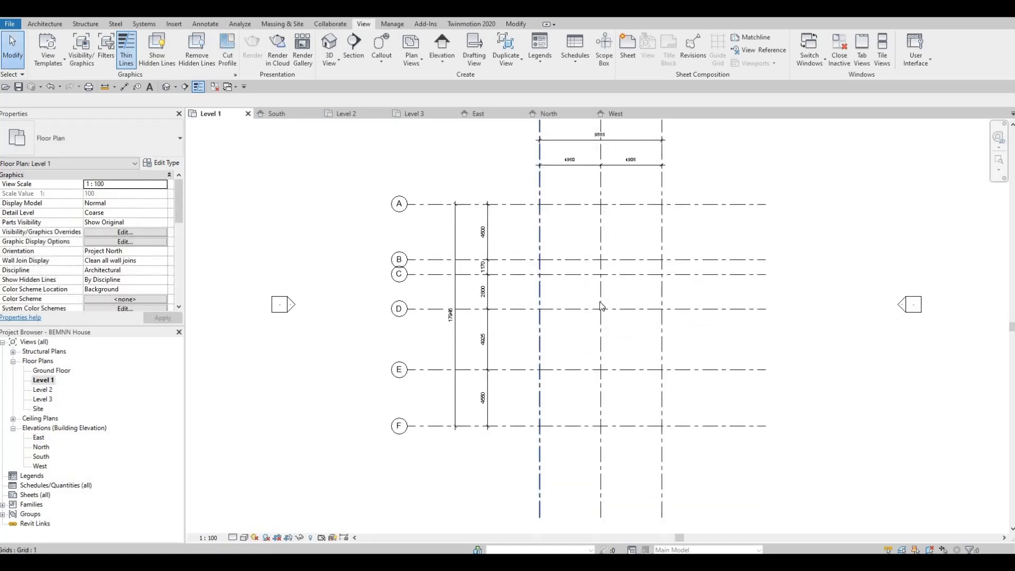
Show the grid bubbles at the unlabelled east ends of horizontal grids A, B, C, D, E and F in the Level 1 plan
scroll(595, 296, down, 1)
scroll(595, 299, down, 1)
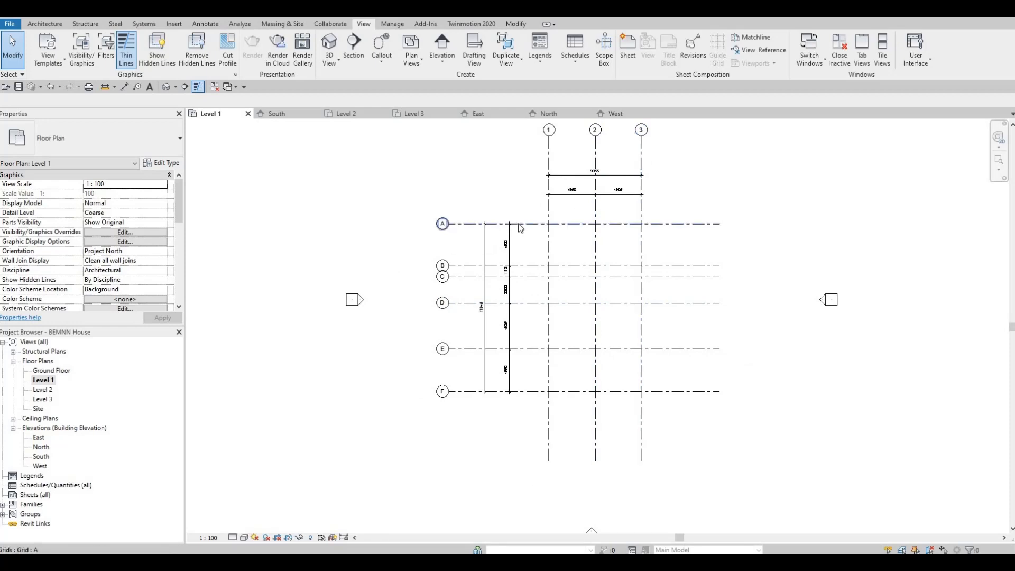
click(682, 227)
scroll(744, 222, up, 2)
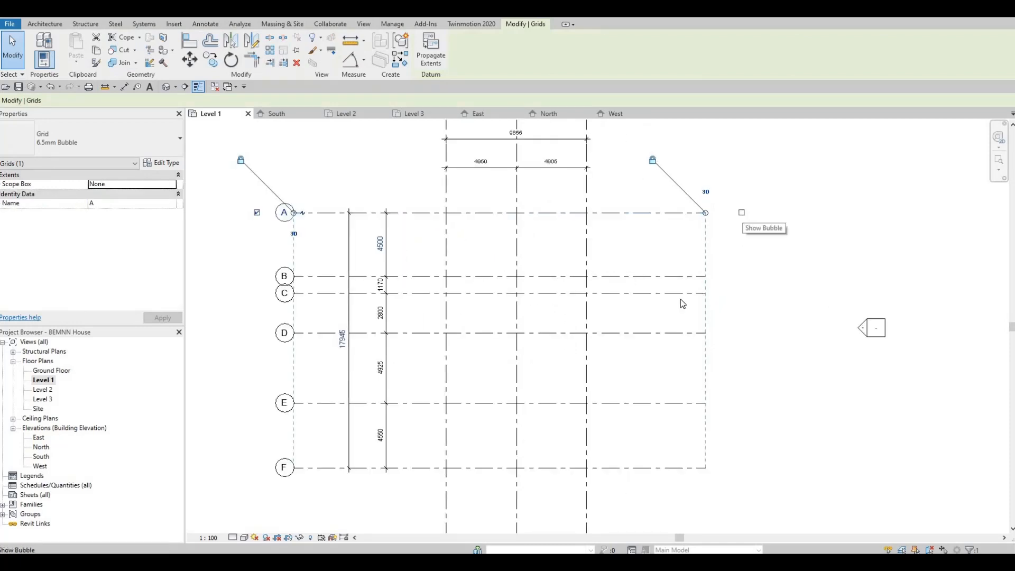
click(683, 276)
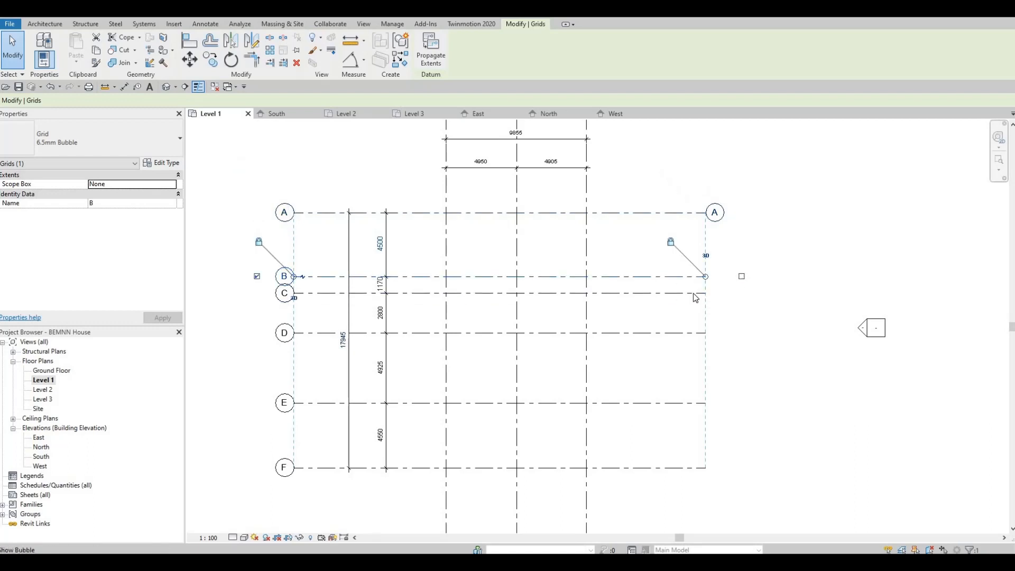
click(679, 297)
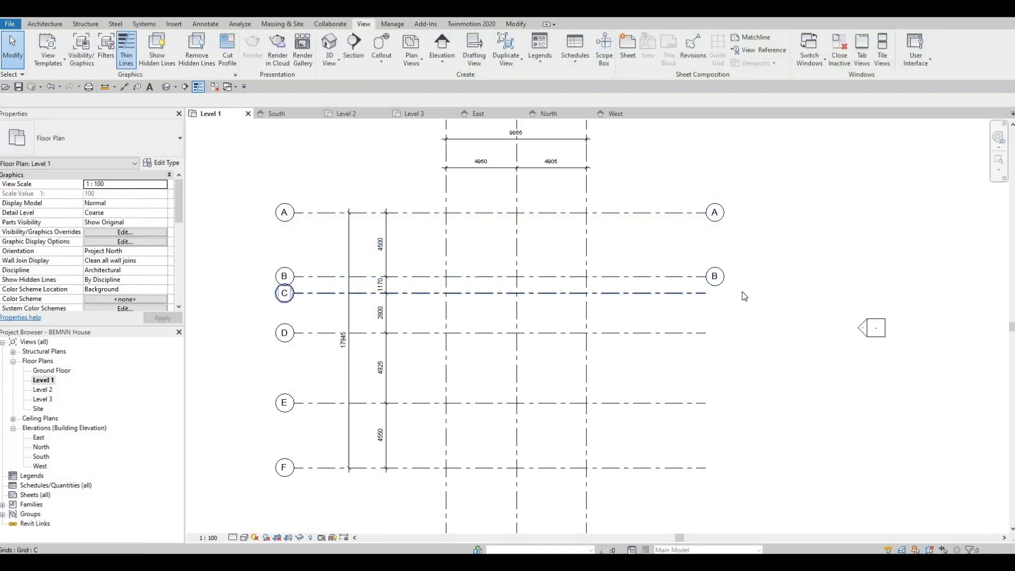
click(700, 334)
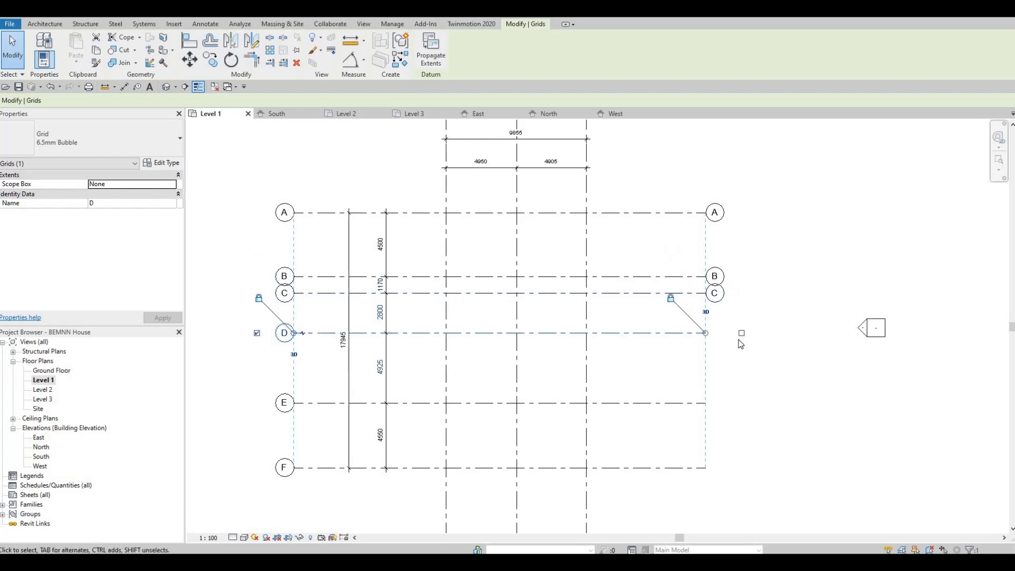
click(722, 410)
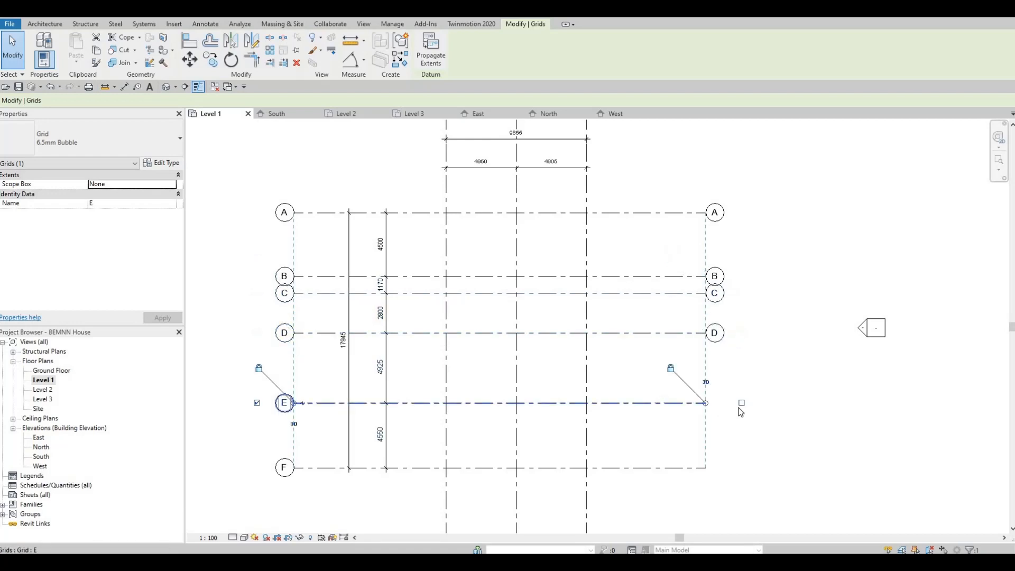
click(734, 468)
click(741, 468)
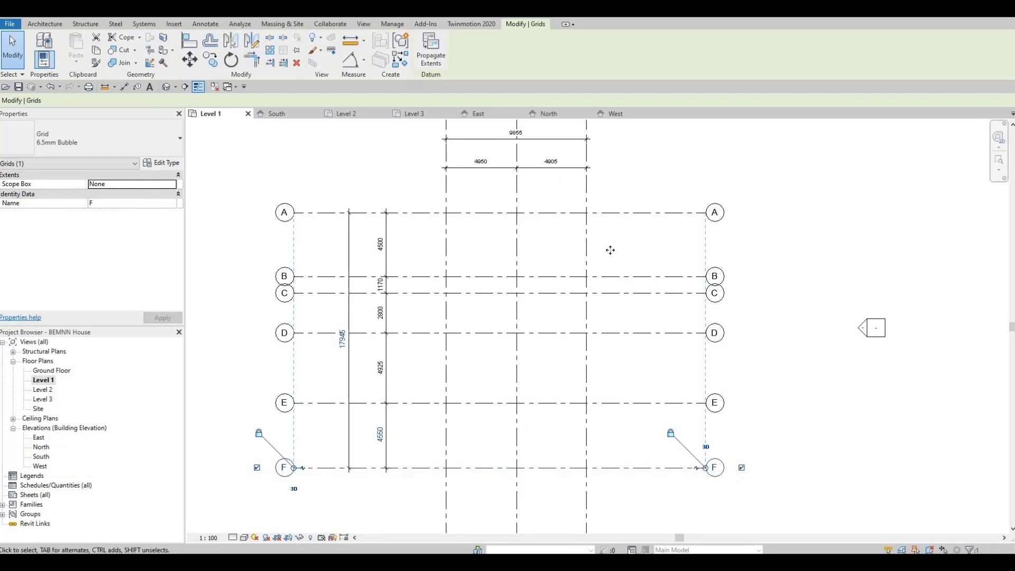
Show the grid bubbles at the south ends of vertical grids 3, 2 and 1, and clear the selection
middle_drag(587, 492, 627, 260)
click(626, 311)
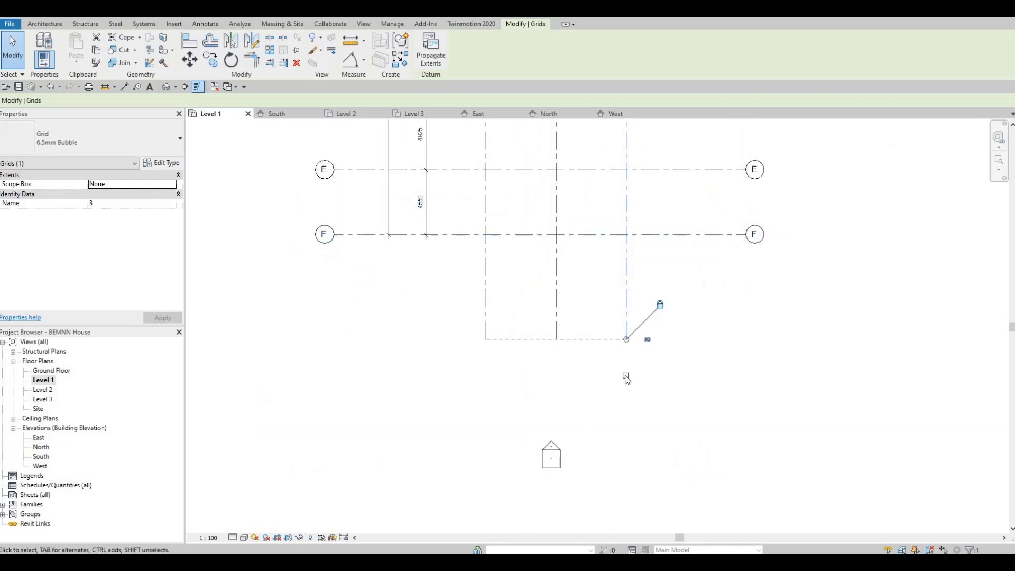
click(626, 376)
click(561, 383)
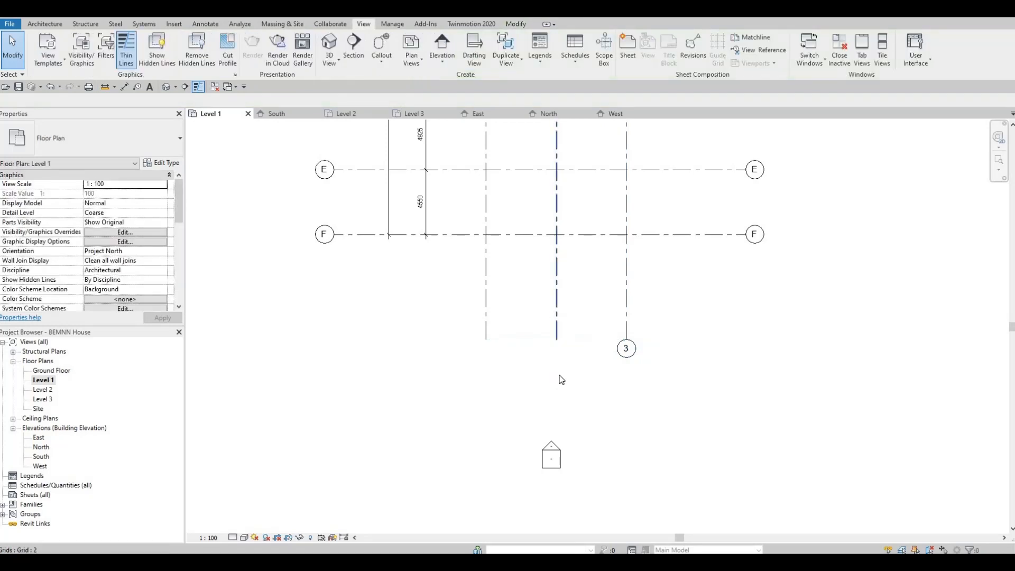
click(557, 331)
click(556, 376)
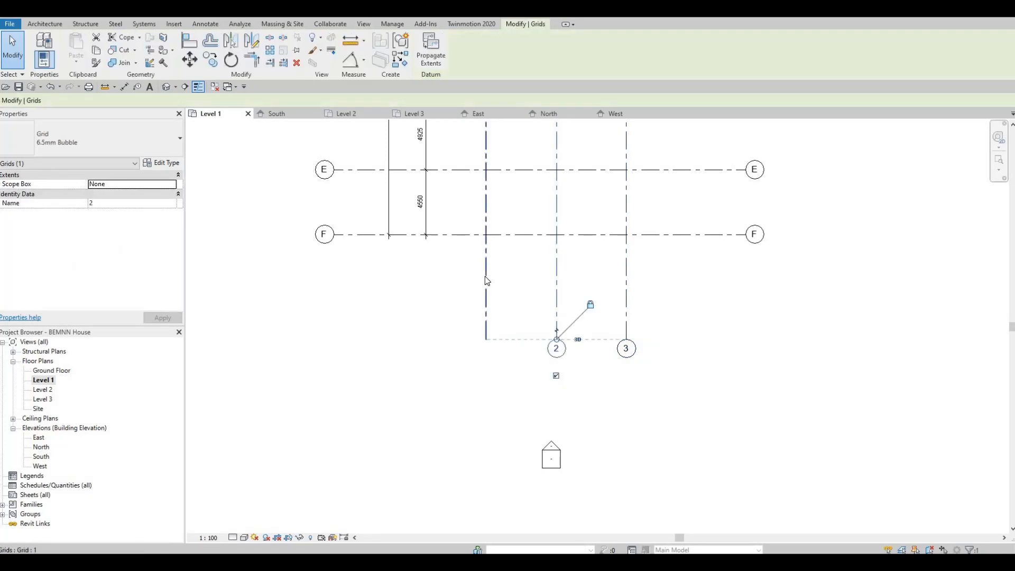
click(487, 343)
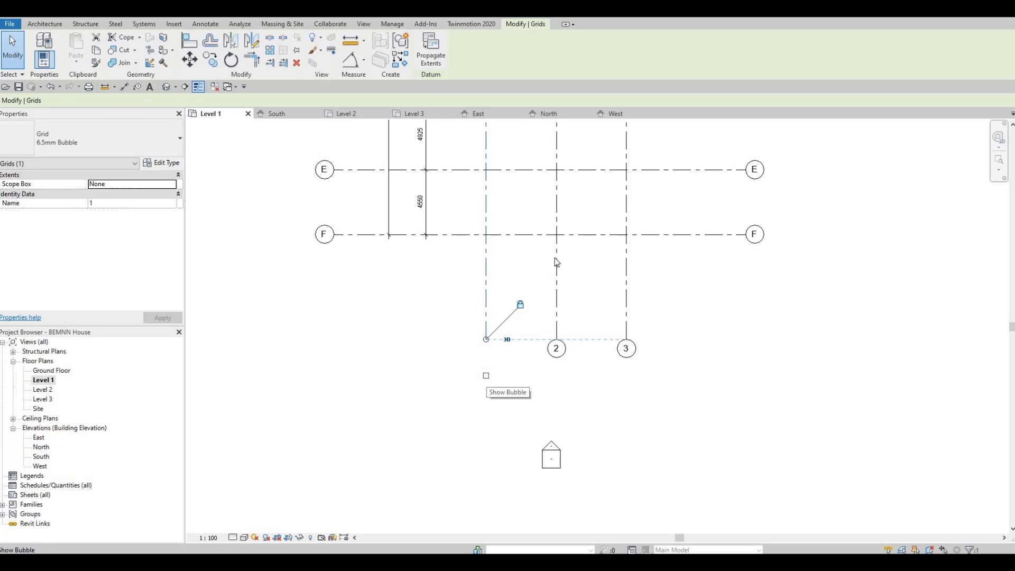
scroll(490, 365, down, 5)
key(Escape)
key(Escape)
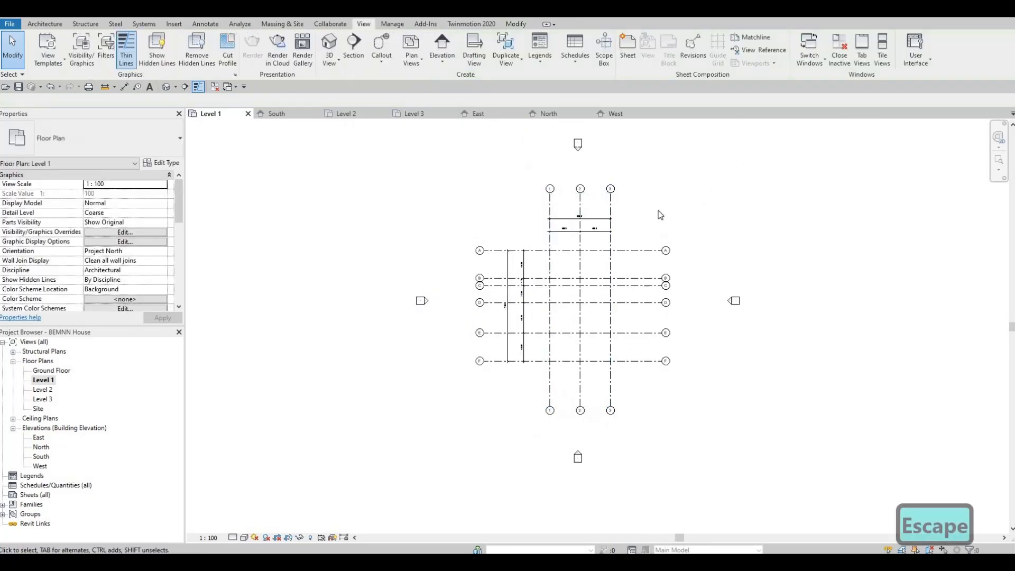
scroll(638, 236, up, 1)
middle_drag(633, 235, 636, 246)
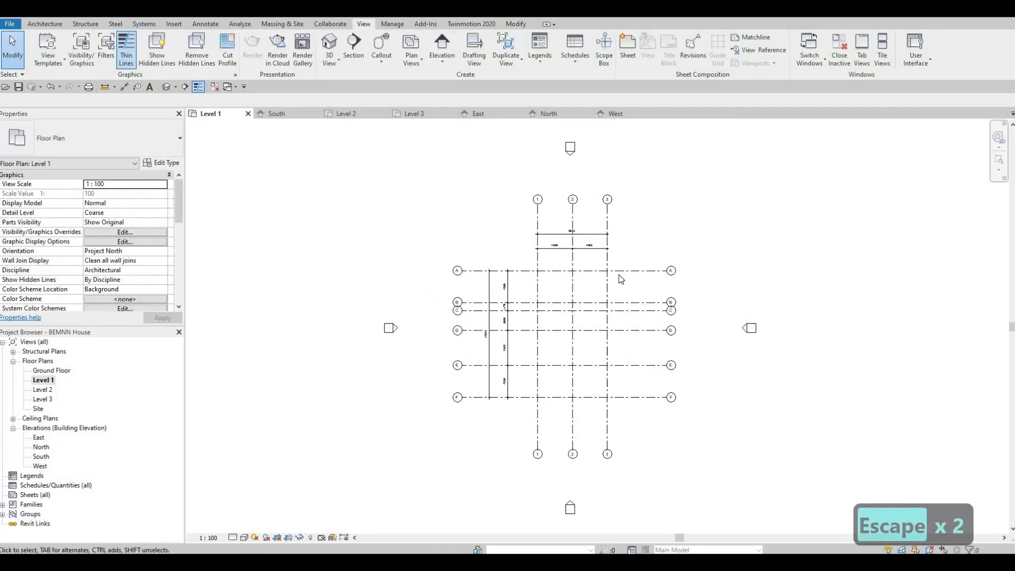